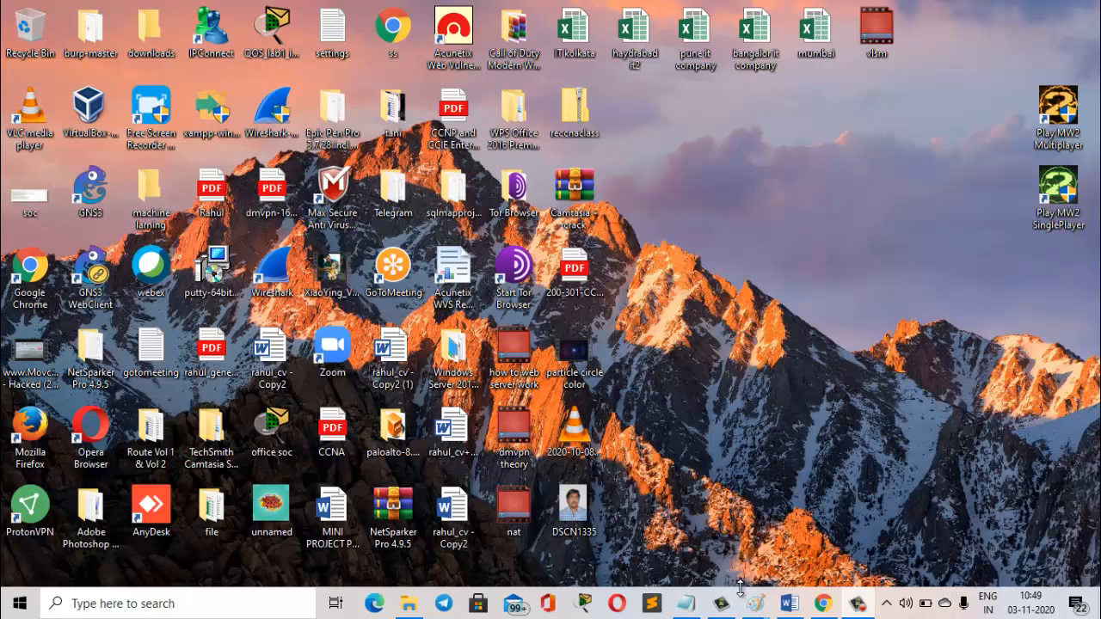
Bring forward the Paint window with the GNS3 topology screenshot and five-step Azure lab task list.
{"action": "mouse_move", "coordinate": [754, 609]}
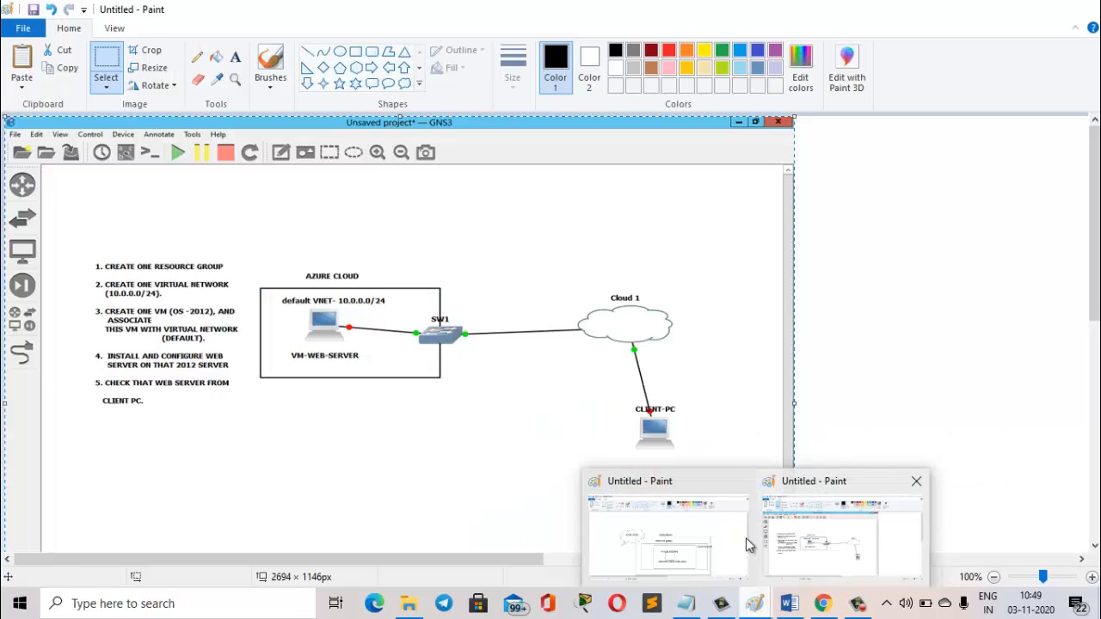
{"action": "left_click", "coordinate": [694, 543]}
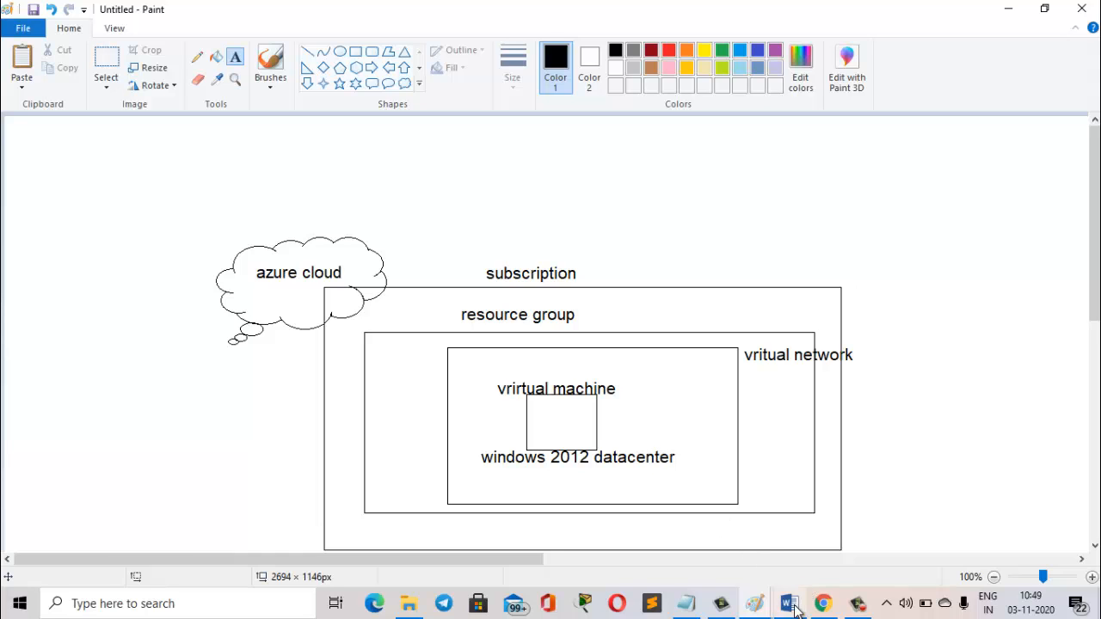
{"action": "mouse_move", "coordinate": [762, 584]}
{"action": "left_click", "coordinate": [786, 551]}
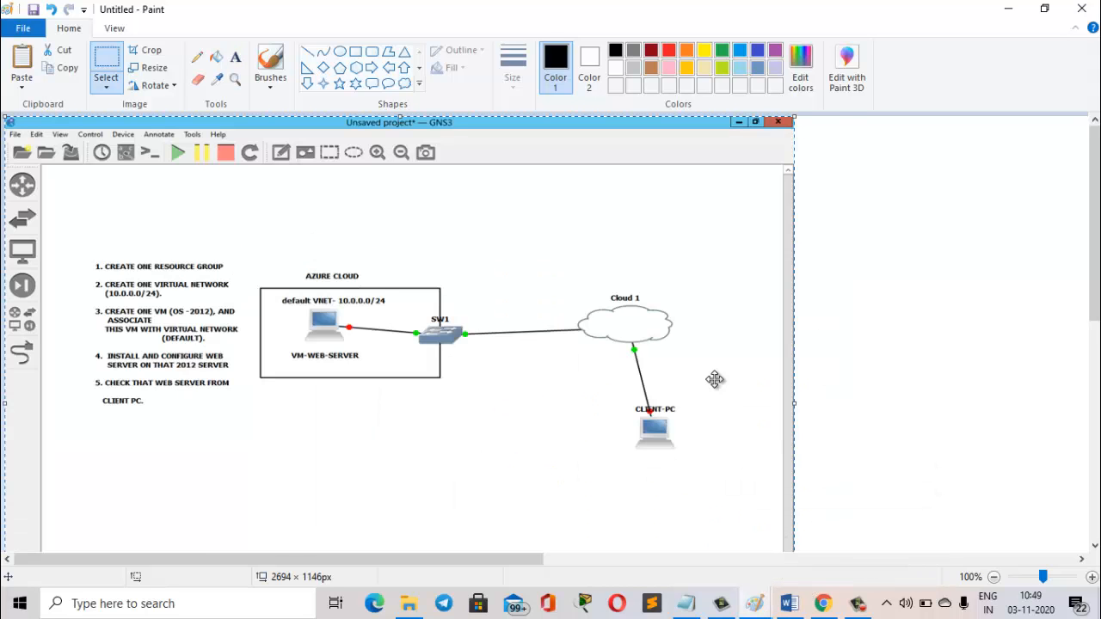
{"action": "left_click", "coordinate": [1091, 577]}
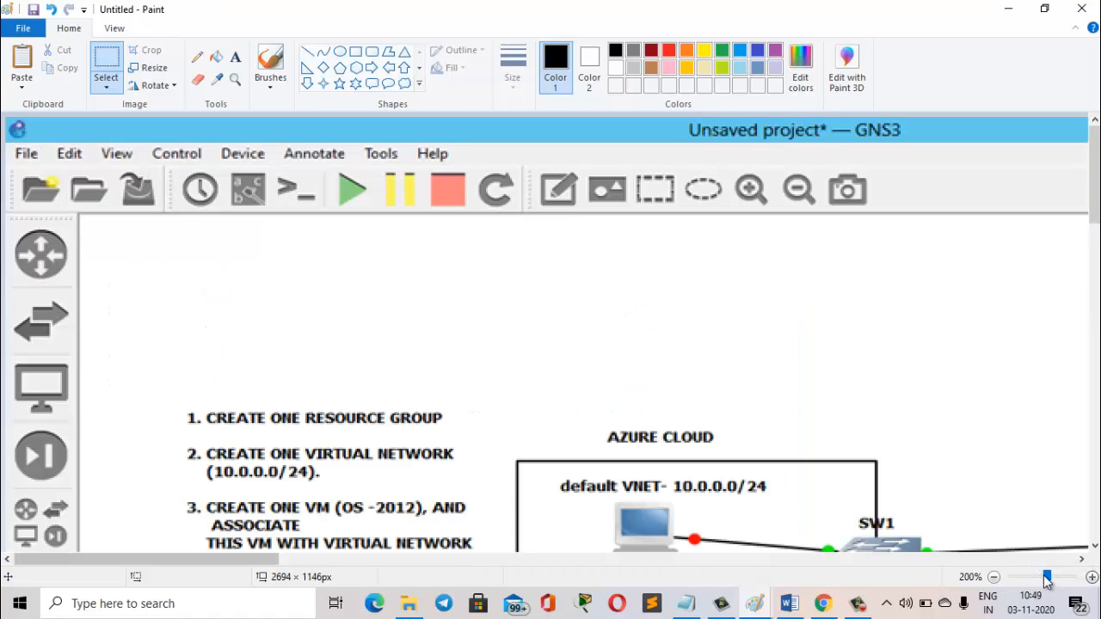
{"action": "left_click_drag", "start_coordinate": [1048, 583], "coordinate": [1049, 582]}
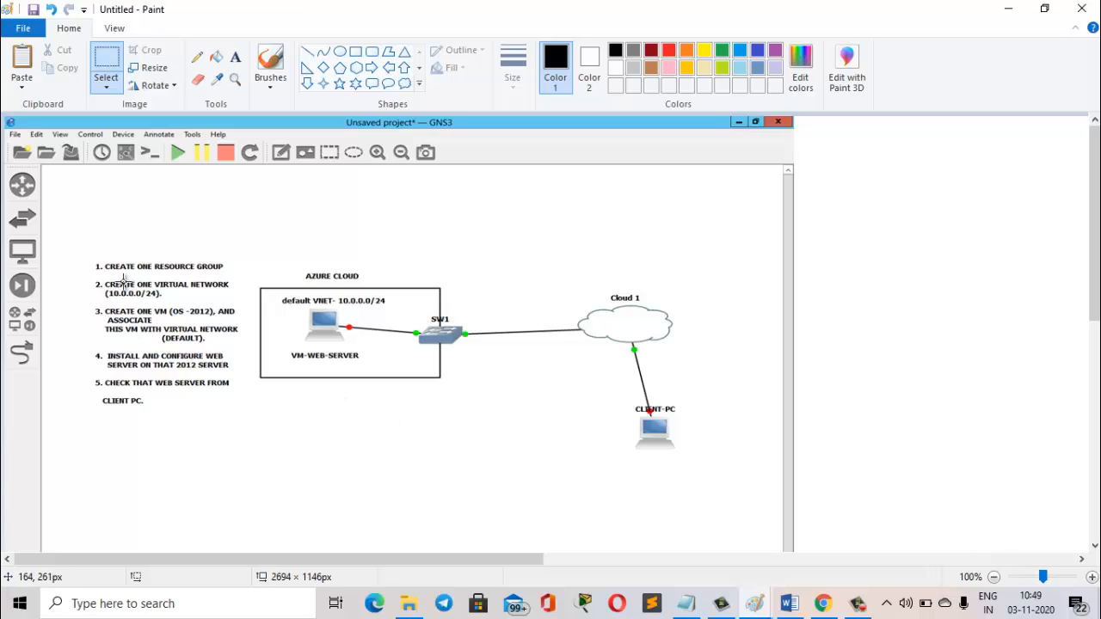
{"action": "left_click_drag", "start_coordinate": [78, 247], "coordinate": [235, 274]}
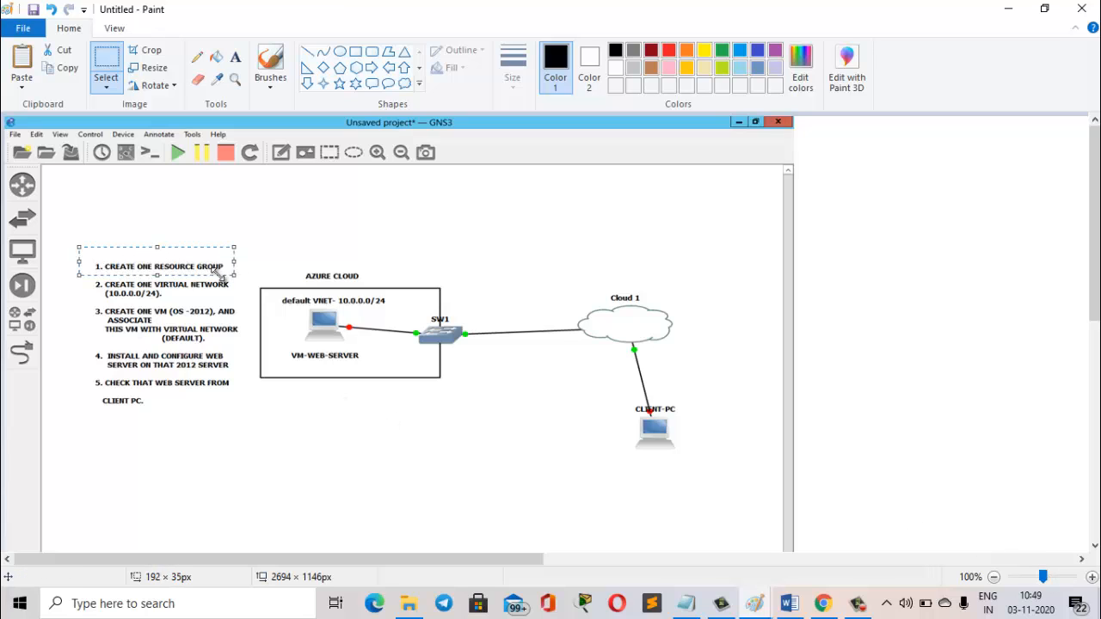
{"action": "left_click", "coordinate": [86, 287]}
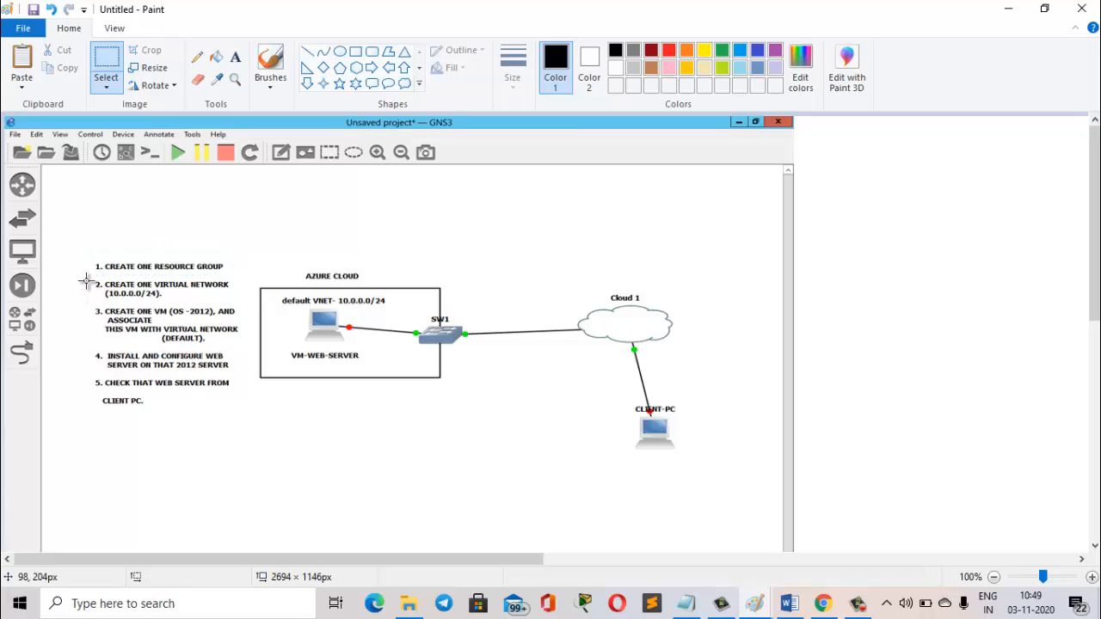
{"action": "mouse_move", "coordinate": [83, 281]}
{"action": "left_mouse_down"}
{"action": "mouse_move", "coordinate": [148, 303]}
{"action": "mouse_move", "coordinate": [252, 305]}
{"action": "left_mouse_up"}
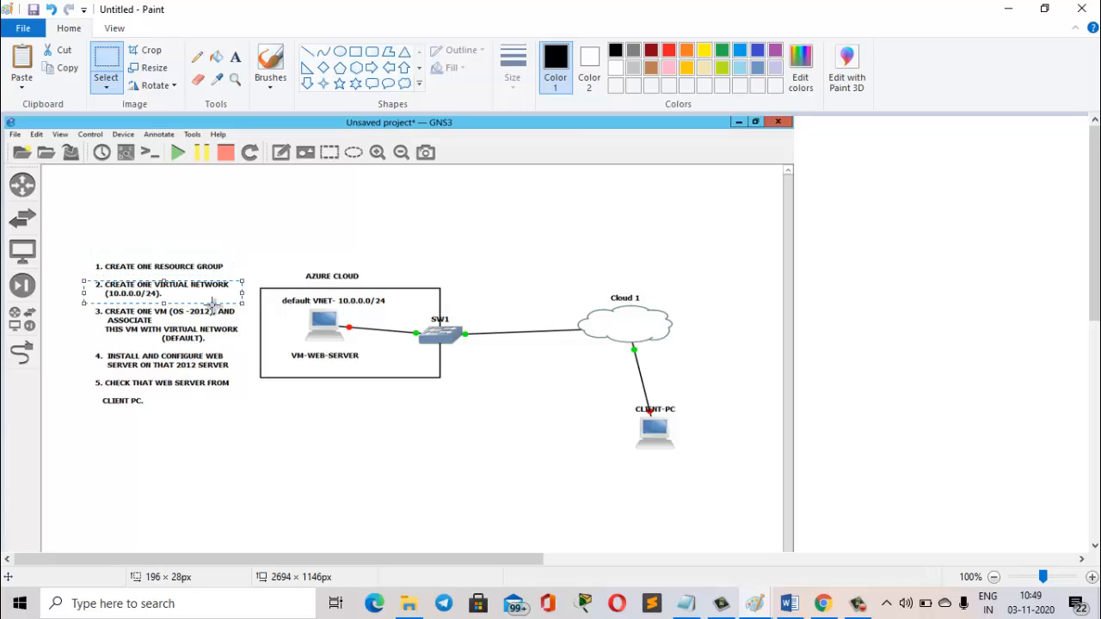
{"action": "mouse_move", "coordinate": [87, 301]}
{"action": "left_mouse_down"}
{"action": "mouse_move", "coordinate": [182, 346]}
{"action": "mouse_move", "coordinate": [242, 344]}
{"action": "left_mouse_up"}
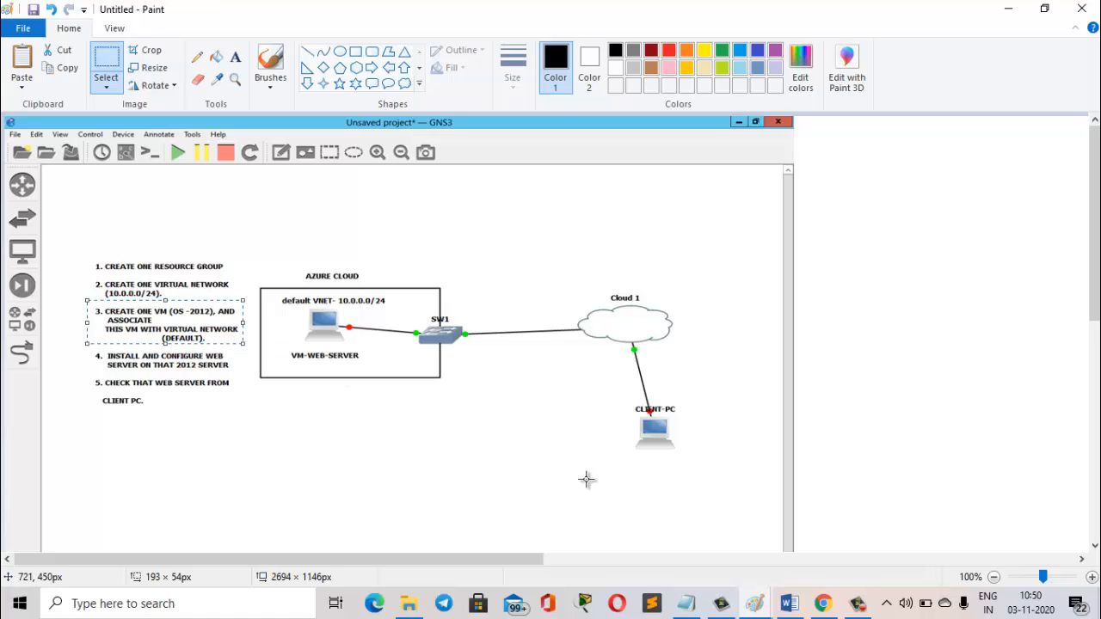
In Chrome, load Microsoft's Azure portal page from the 'azure' address-bar suggestion.
{"action": "left_click", "coordinate": [822, 606]}
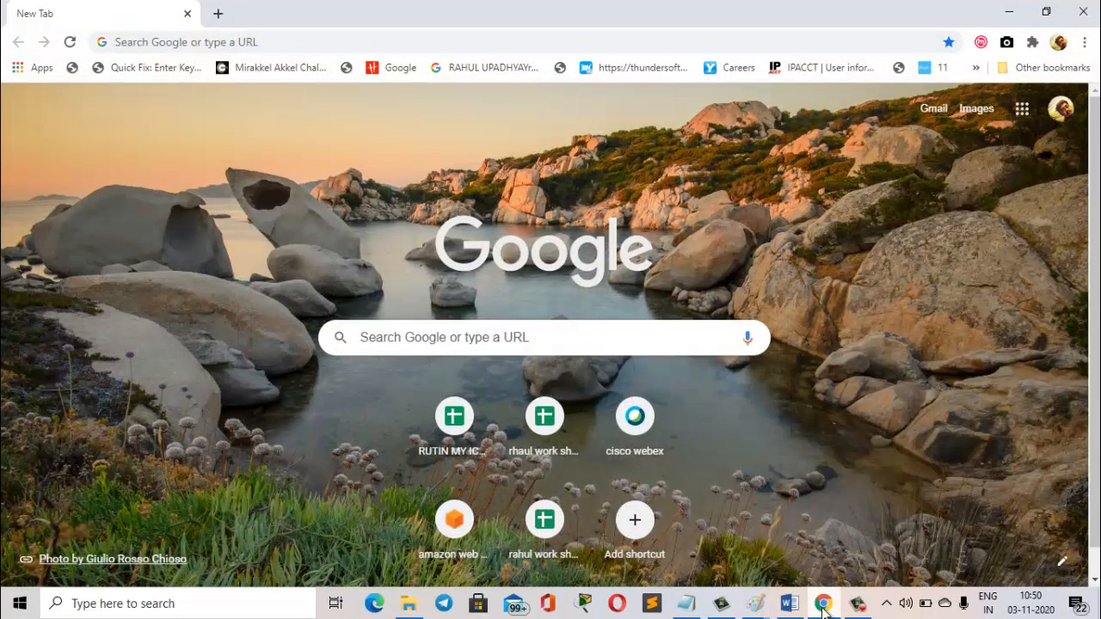
{"action": "left_click", "coordinate": [371, 43]}
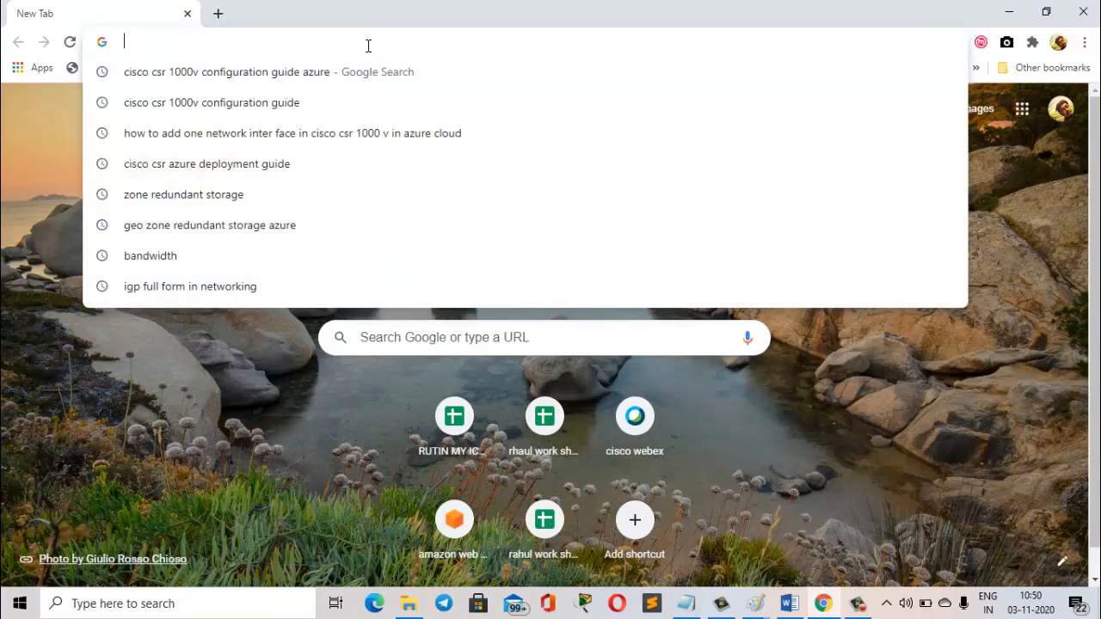
{"action": "type", "text": "azure"}
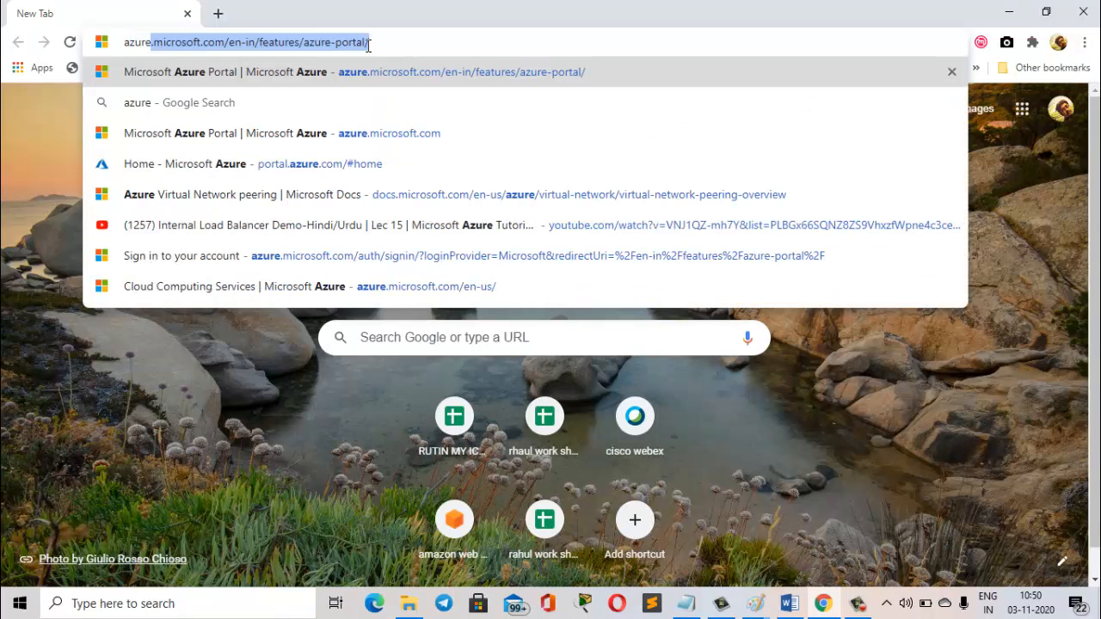
{"action": "key", "text": "Return"}
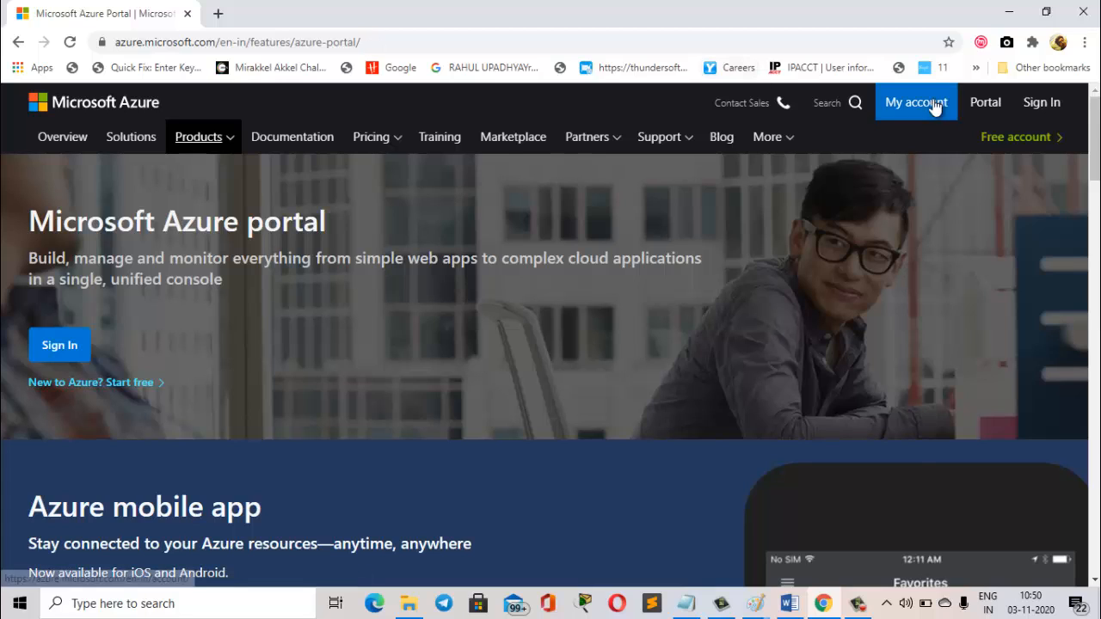
Go from the Azure site to the signed-in portal home at portal.azure.com.
{"action": "left_click", "coordinate": [860, 609]}
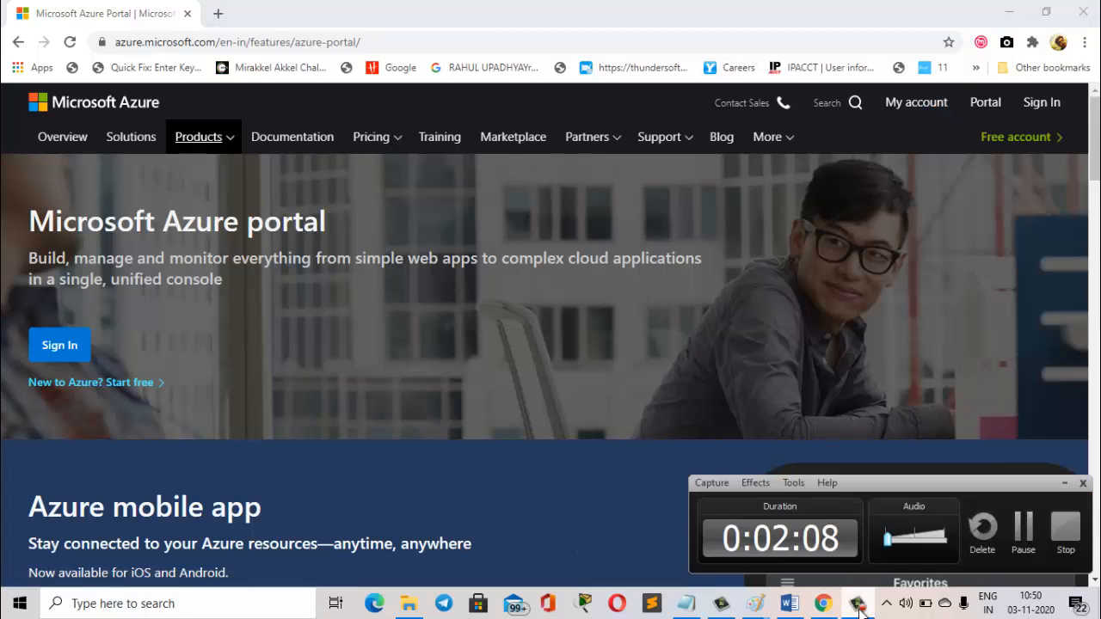
{"action": "left_click", "coordinate": [1024, 537]}
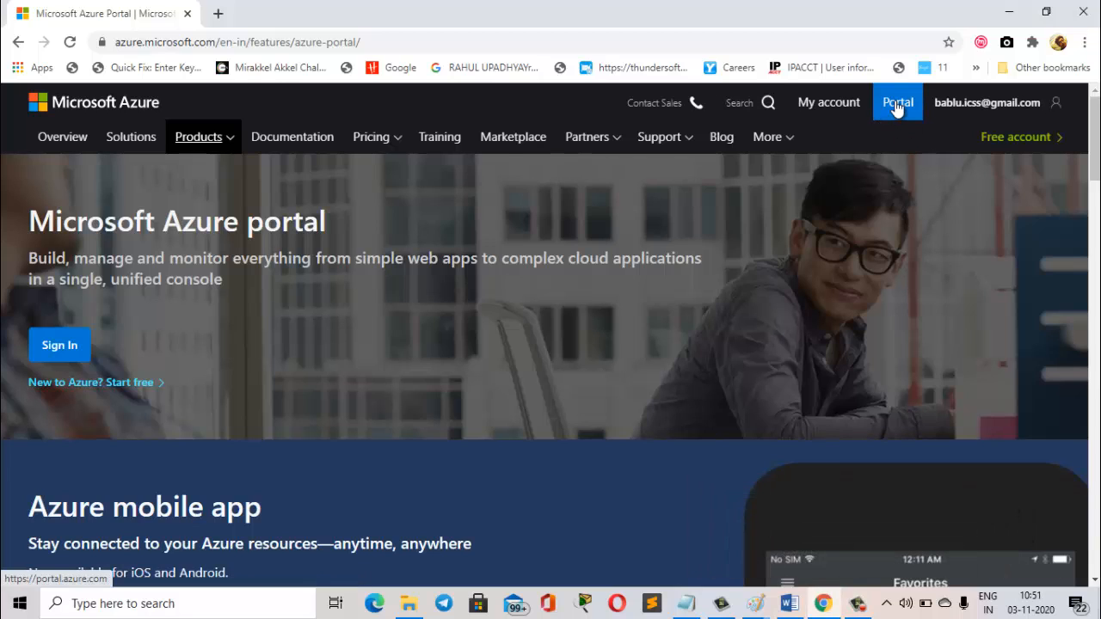
{"action": "left_click", "coordinate": [897, 104]}
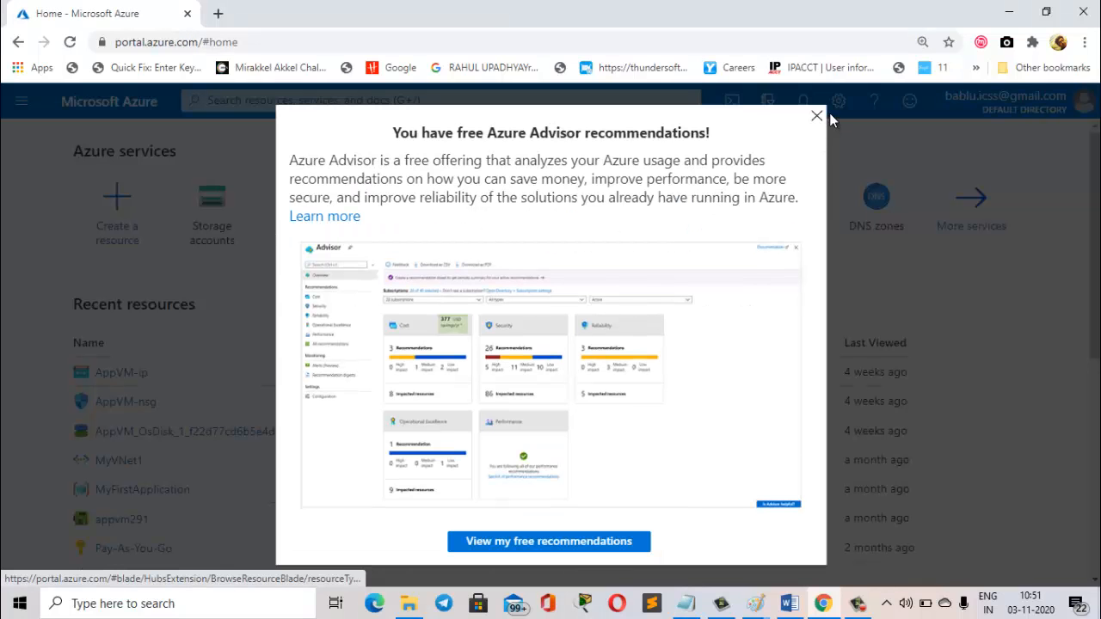
Dismiss the Azure Advisor pop-up and return to the Paint window with the five-task lab plan.
{"action": "left_click", "coordinate": [817, 115]}
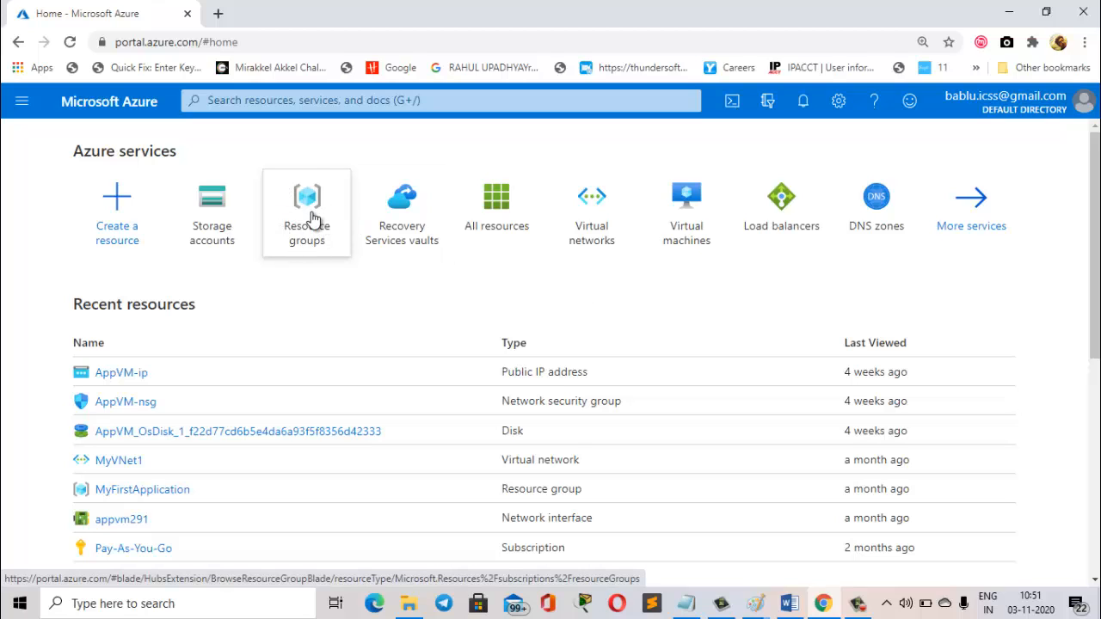
{"action": "left_click", "coordinate": [21, 103]}
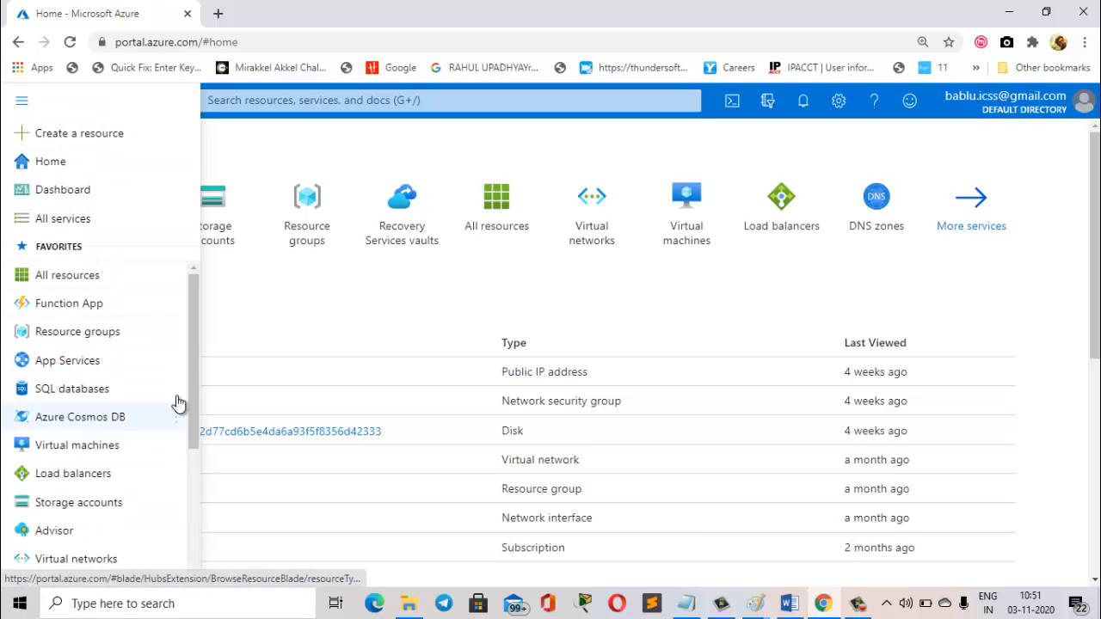
{"action": "left_click_drag", "start_coordinate": [198, 357], "coordinate": [193, 593]}
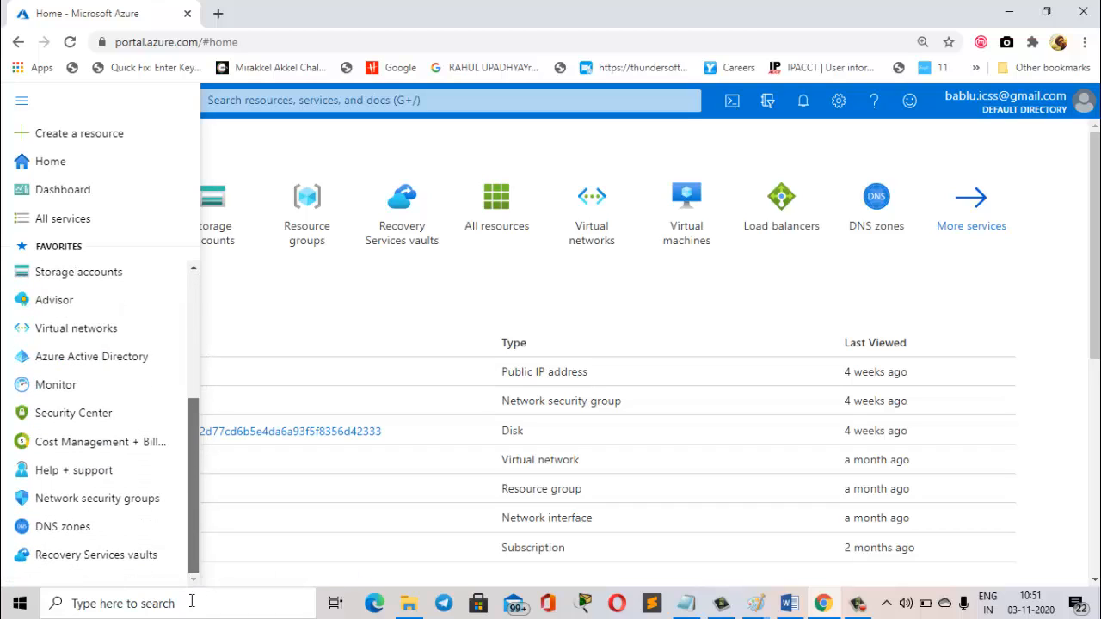
{"action": "left_click", "coordinate": [756, 605]}
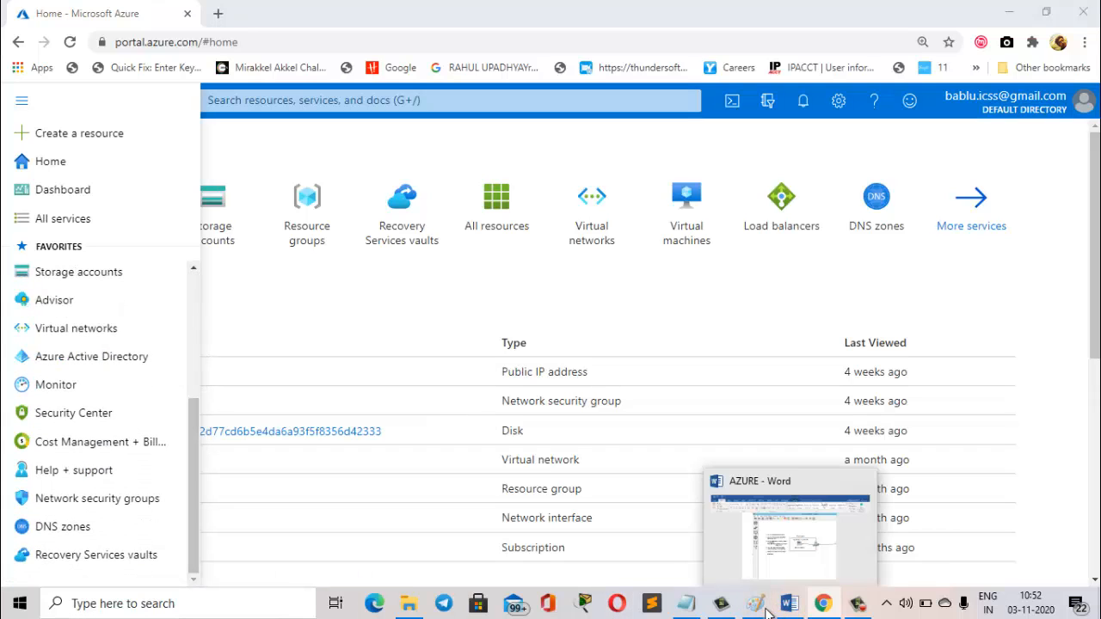
Make the lab-plan Paint window a smaller floating window moved up-right, and outline step 1 (create a resource group).
{"action": "mouse_move", "coordinate": [755, 605]}
{"action": "left_click", "coordinate": [822, 525]}
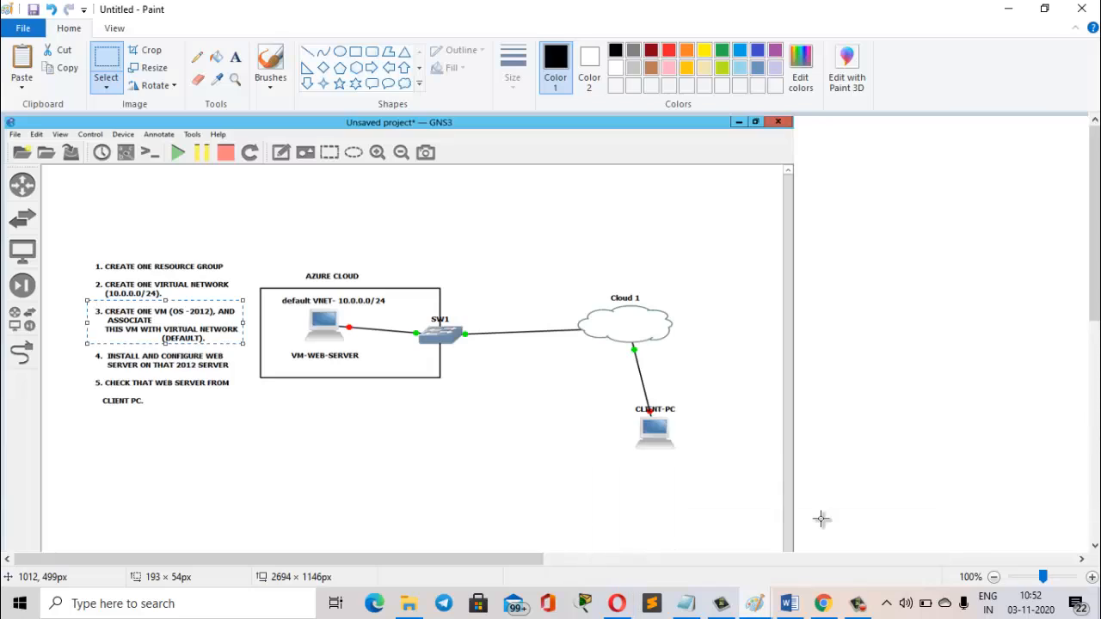
{"action": "left_click", "coordinate": [1045, 7]}
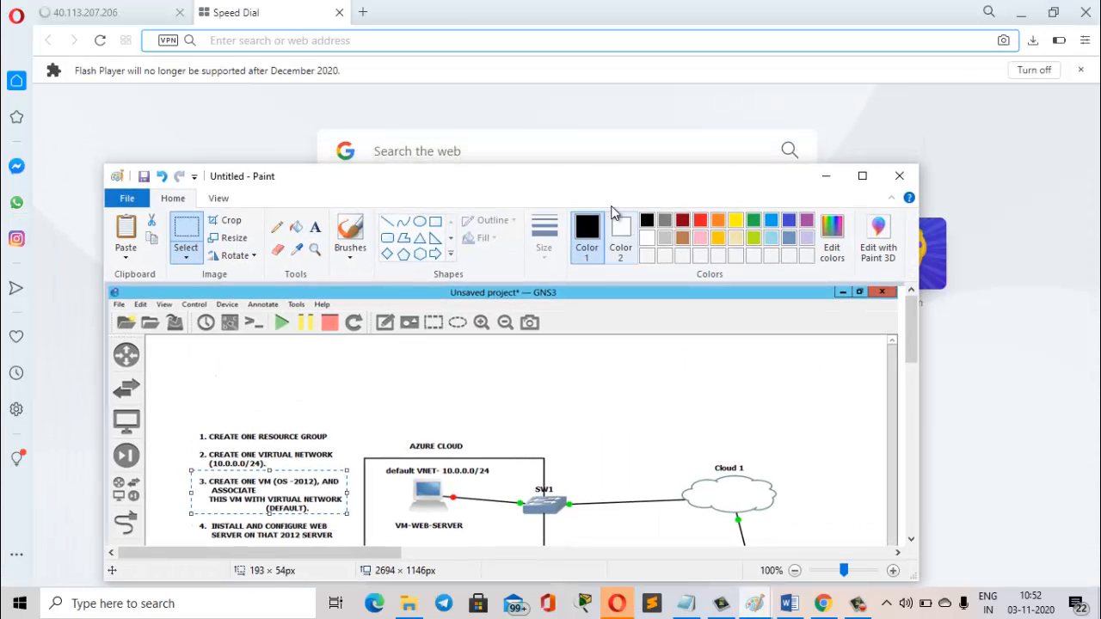
{"action": "left_click_drag", "start_coordinate": [568, 185], "coordinate": [707, 114]}
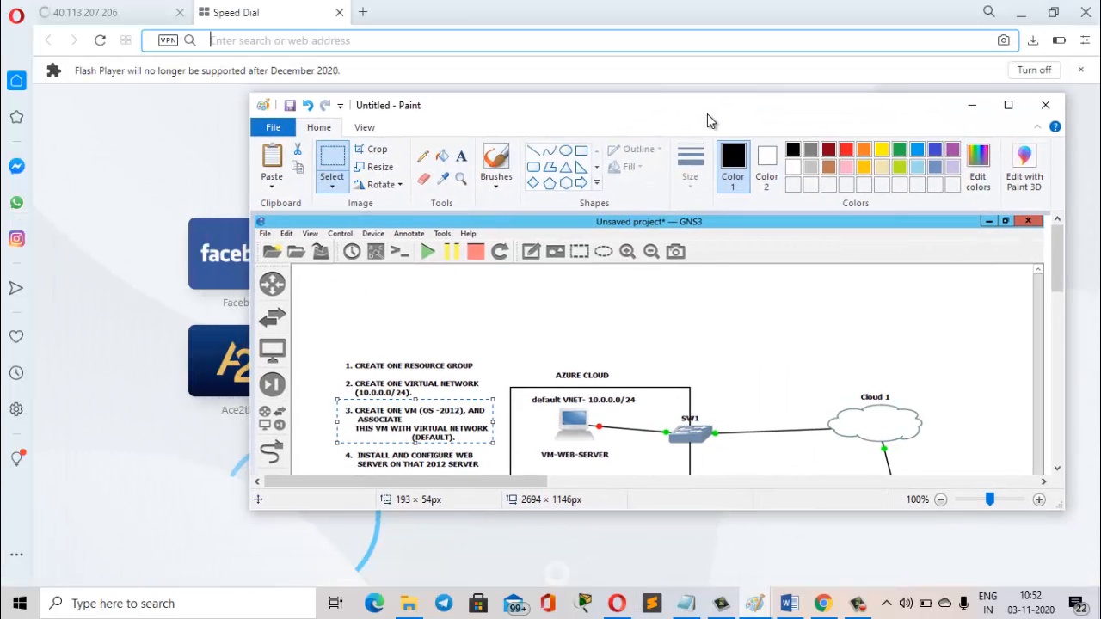
{"action": "left_click", "coordinate": [1020, 12]}
{"action": "left_click_drag", "start_coordinate": [579, 107], "coordinate": [634, 50]}
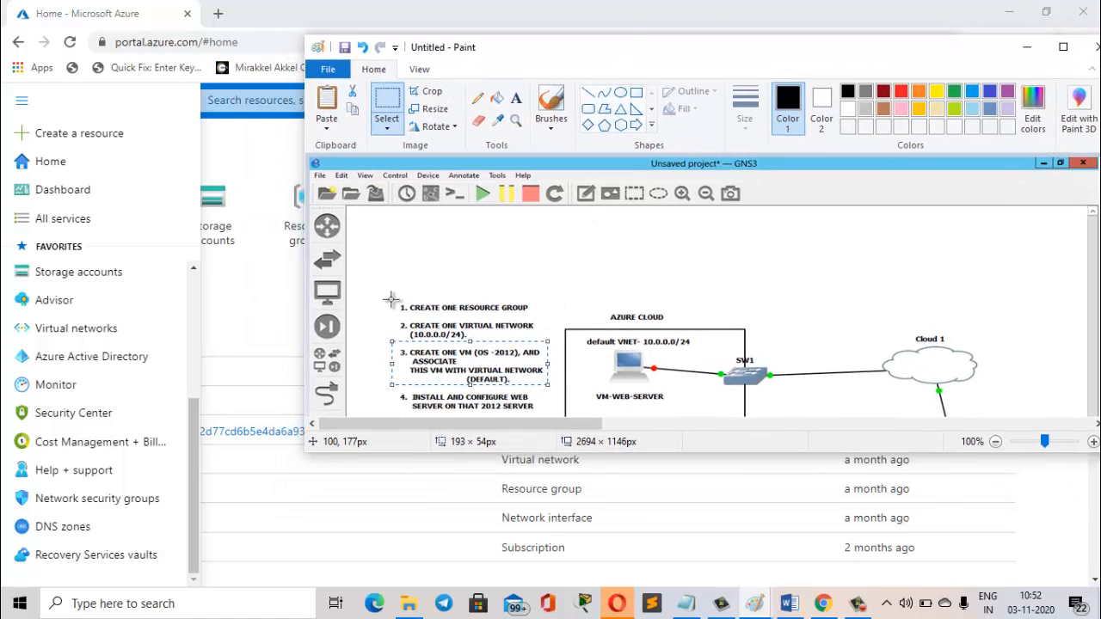
{"action": "mouse_move", "coordinate": [397, 285]}
{"action": "left_mouse_down"}
{"action": "mouse_move", "coordinate": [421, 311]}
{"action": "mouse_move", "coordinate": [534, 315]}
{"action": "left_mouse_up"}
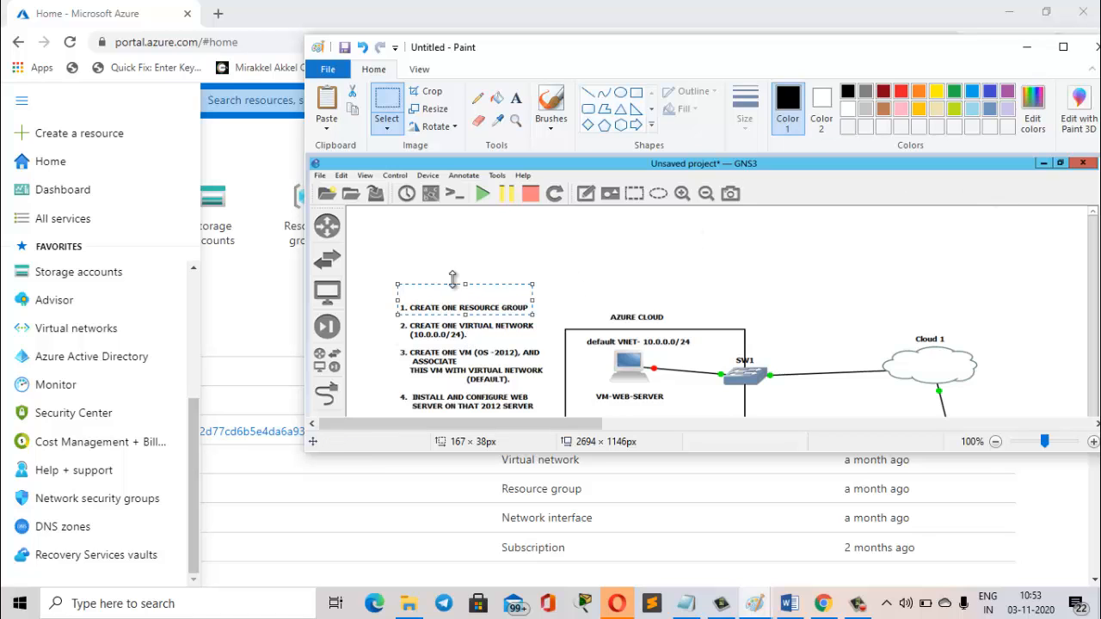
Minimise Paint and open the Resource groups list, which shows only MyFirstApplication in Central US.
{"action": "left_click", "coordinate": [1027, 48]}
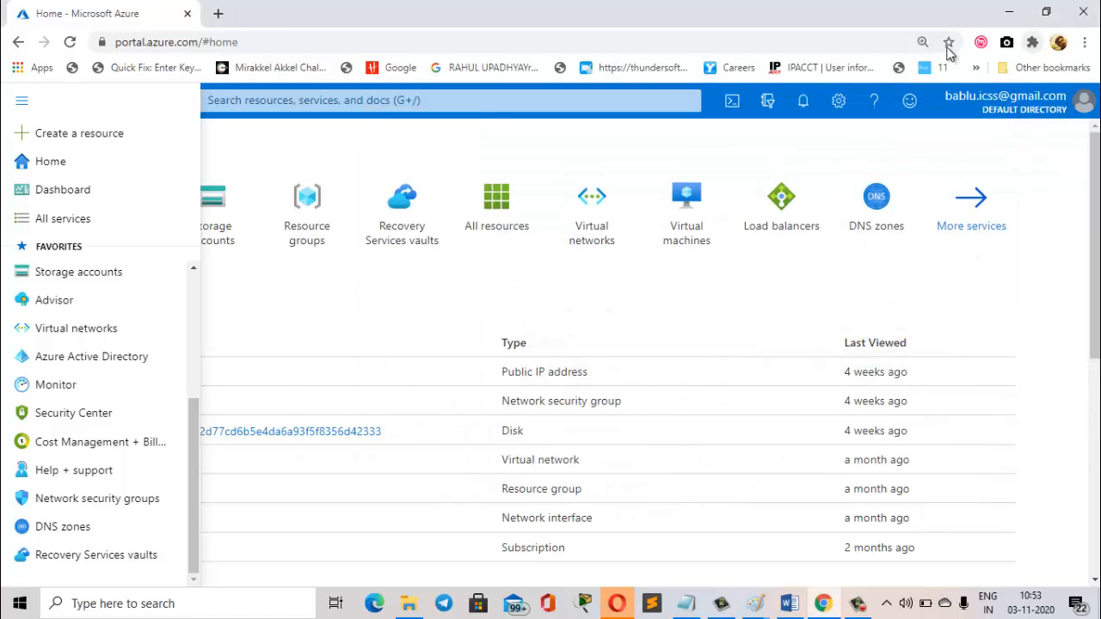
{"action": "scroll", "coordinate": [90, 368], "scroll_direction": "up", "scroll_amount": 3}
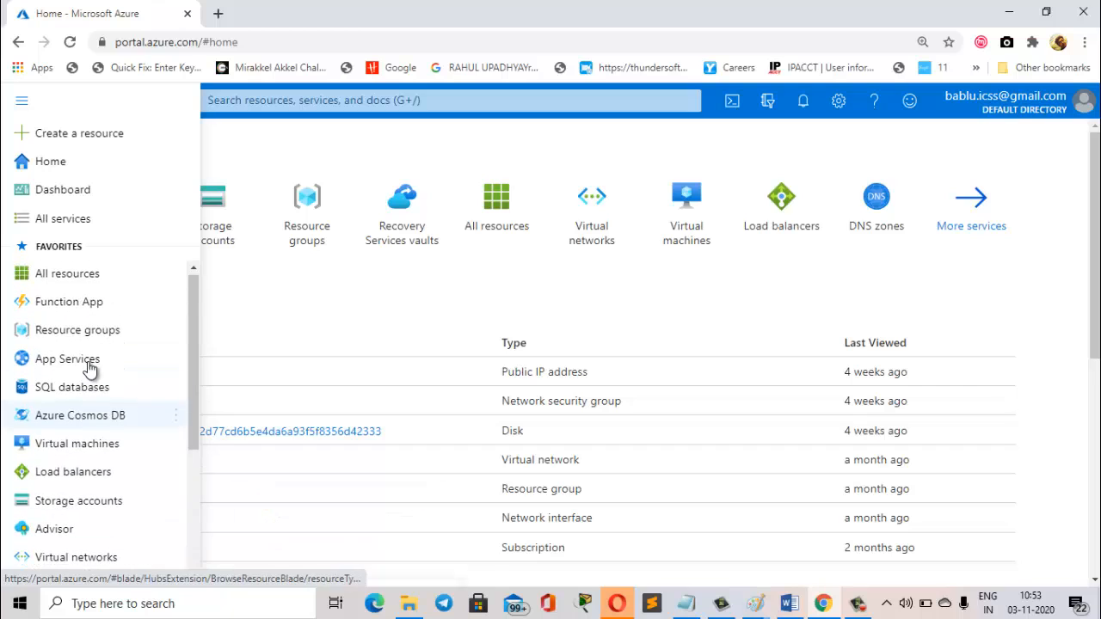
{"action": "left_click", "coordinate": [21, 103]}
{"action": "left_click", "coordinate": [21, 104]}
{"action": "left_click", "coordinate": [20, 104]}
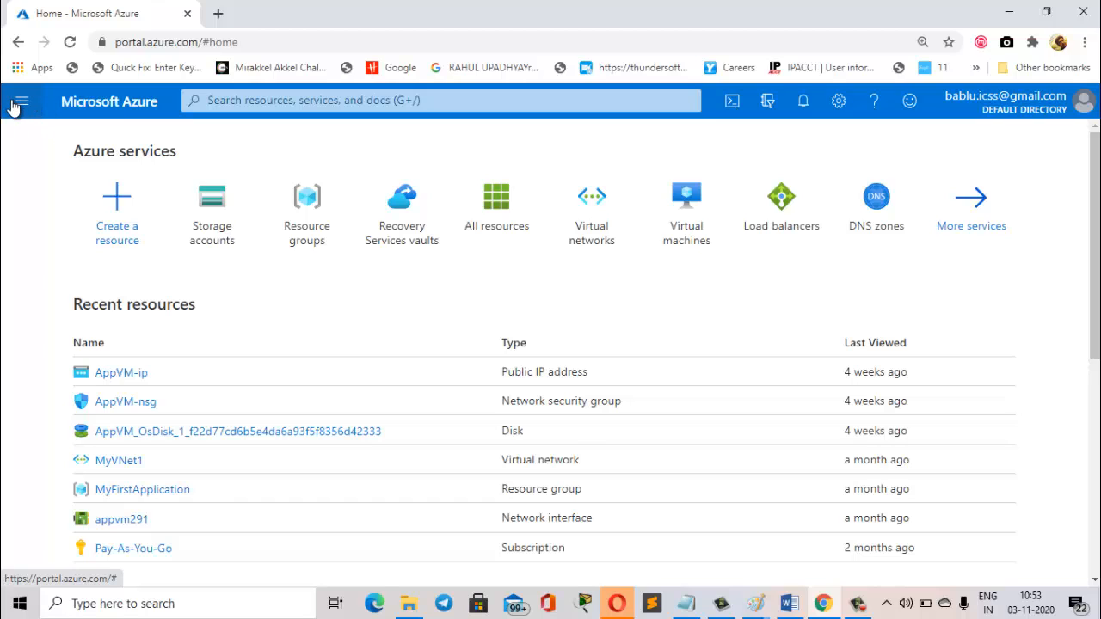
{"action": "left_click", "coordinate": [22, 104]}
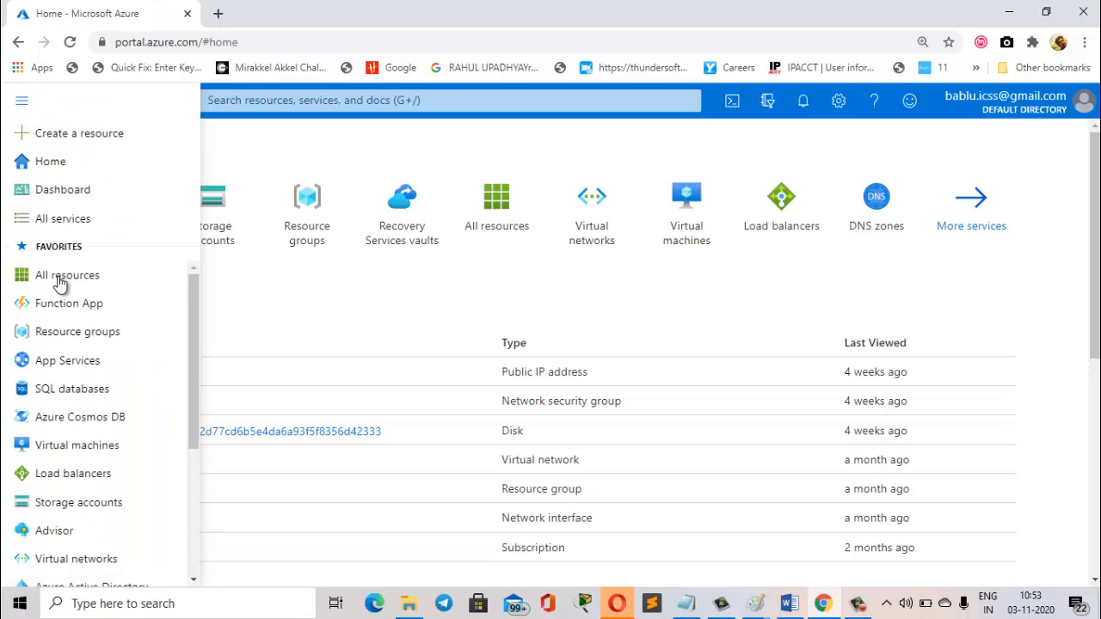
{"action": "left_click", "coordinate": [64, 334]}
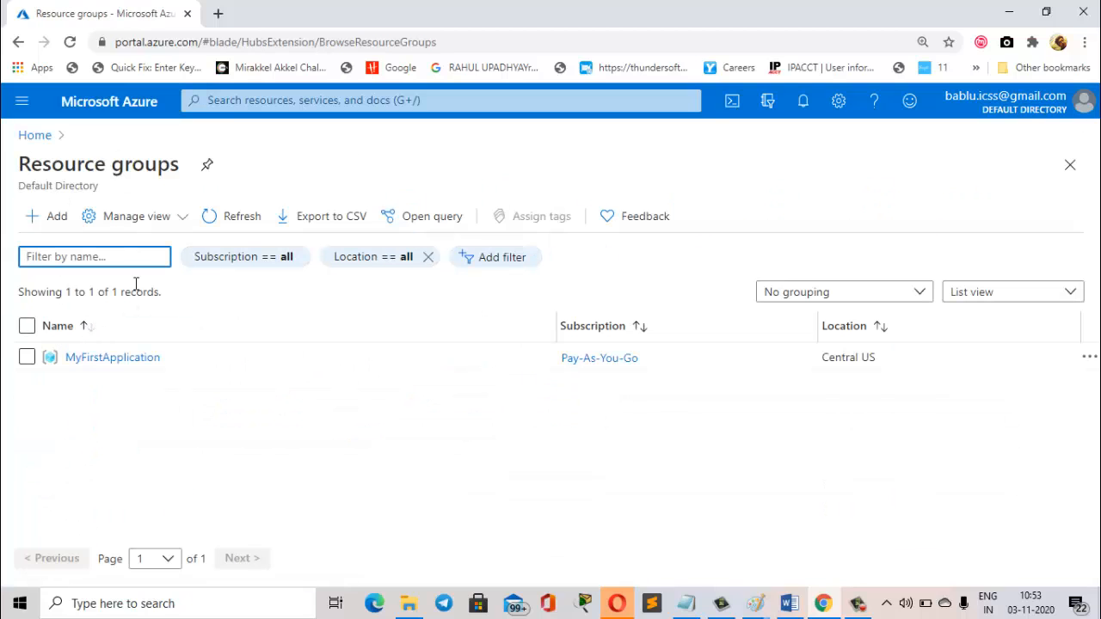
{"action": "left_click", "coordinate": [52, 222]}
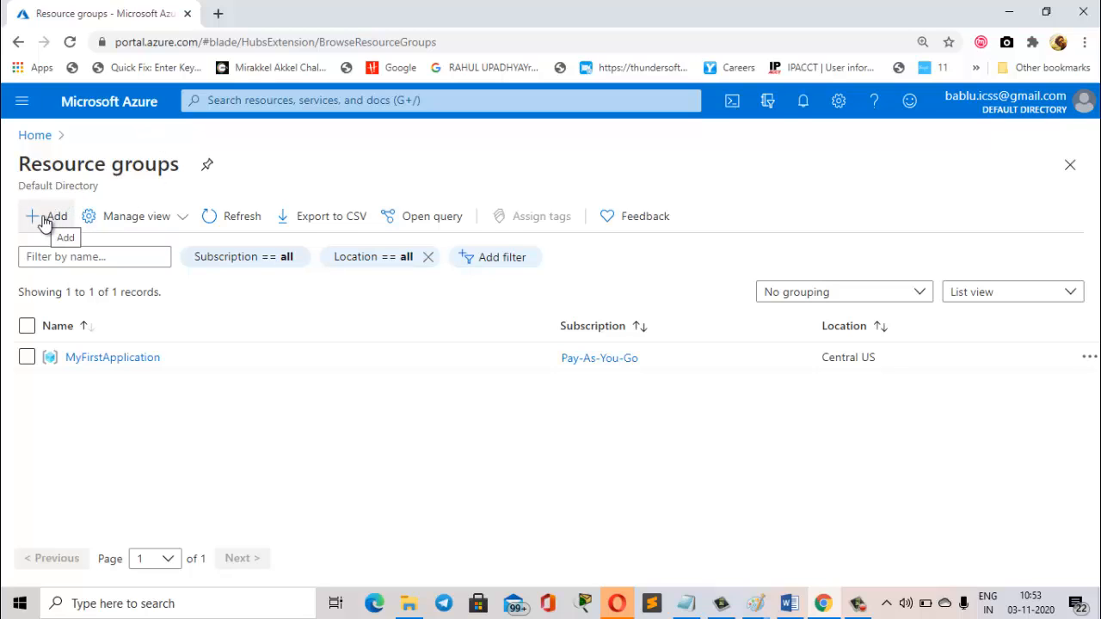
Start a new resource group on the Pay-As-You-Go subscription and name it demo-resource.
{"action": "left_click", "coordinate": [44, 222]}
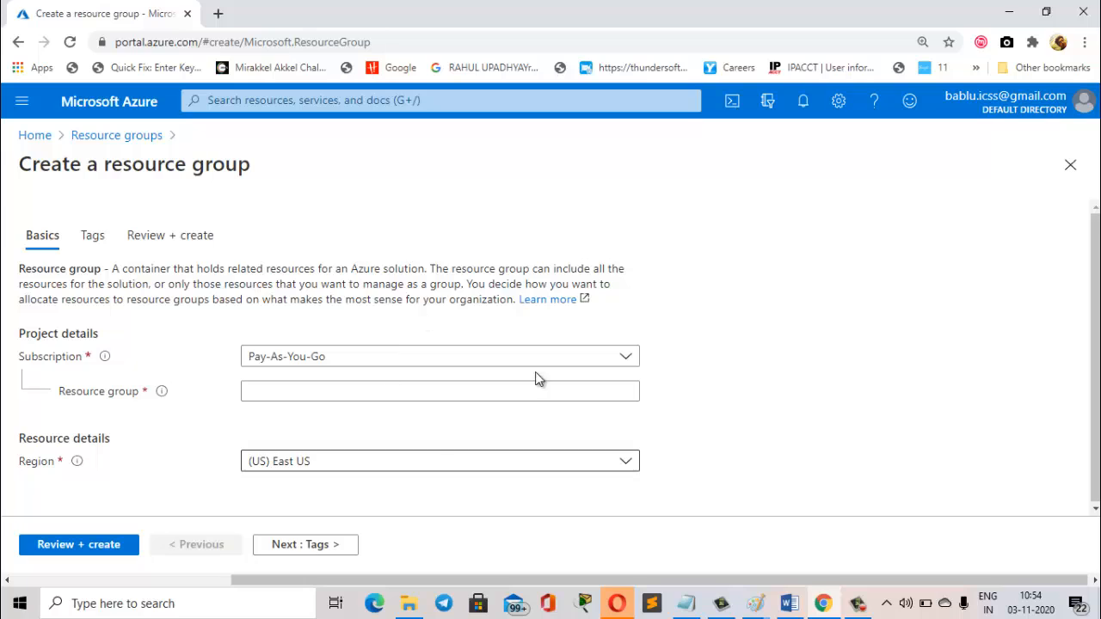
{"action": "left_click", "coordinate": [479, 357]}
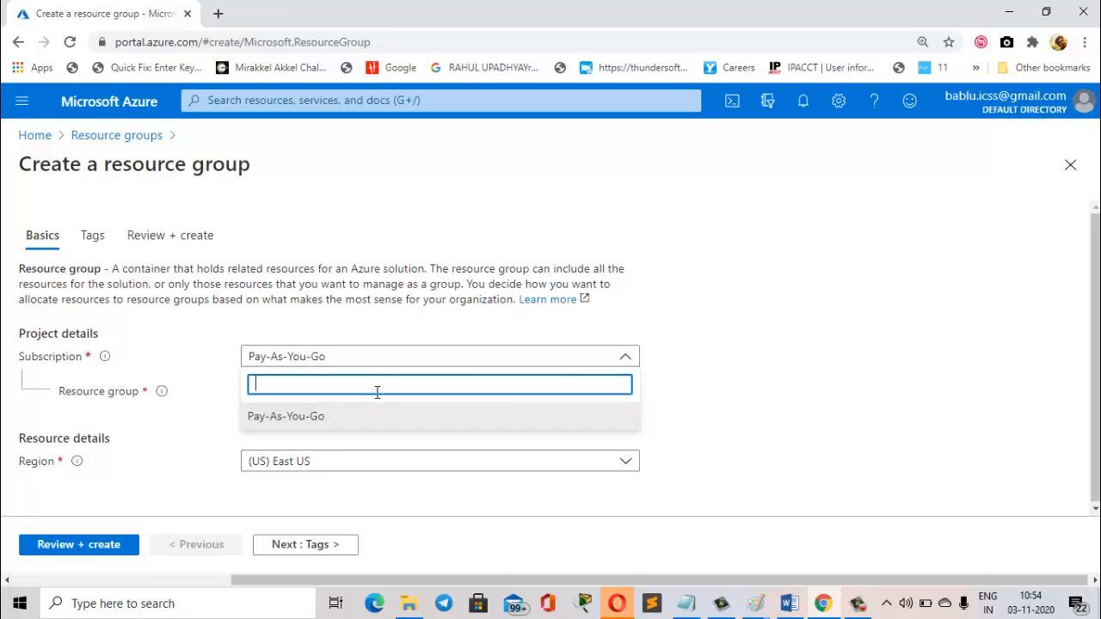
{"action": "left_click", "coordinate": [510, 359]}
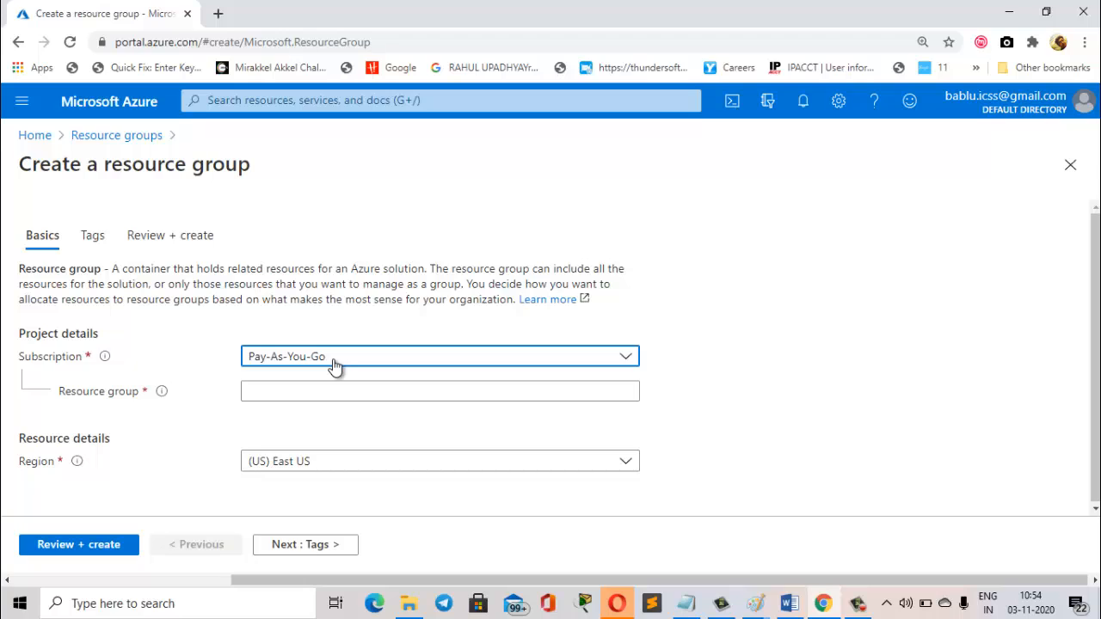
{"action": "left_click", "coordinate": [279, 394]}
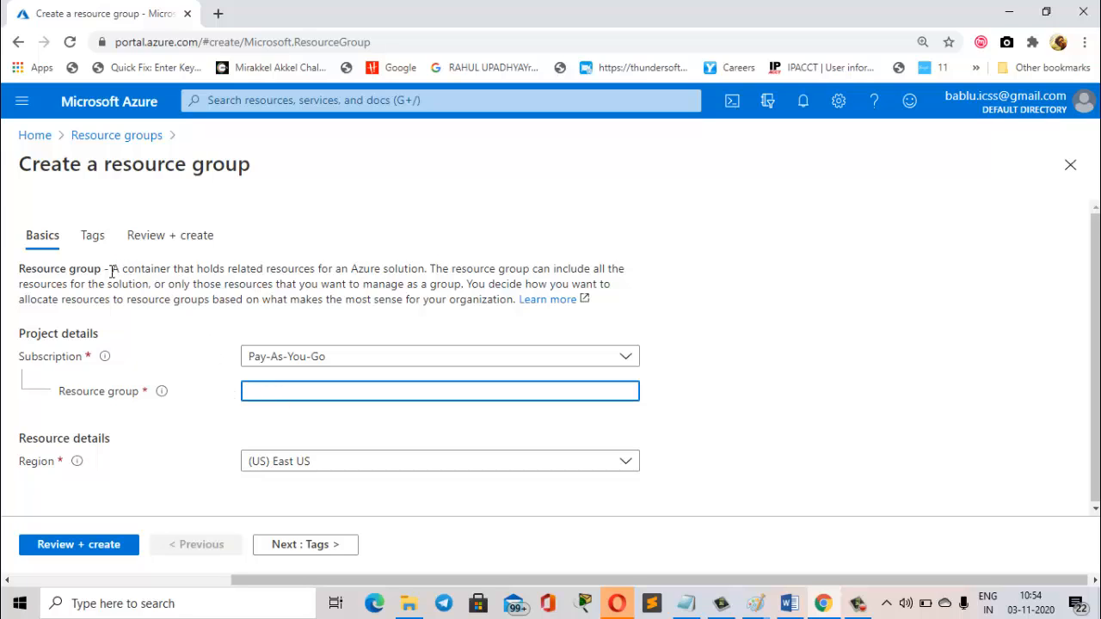
{"action": "left_click_drag", "start_coordinate": [110, 271], "coordinate": [428, 270]}
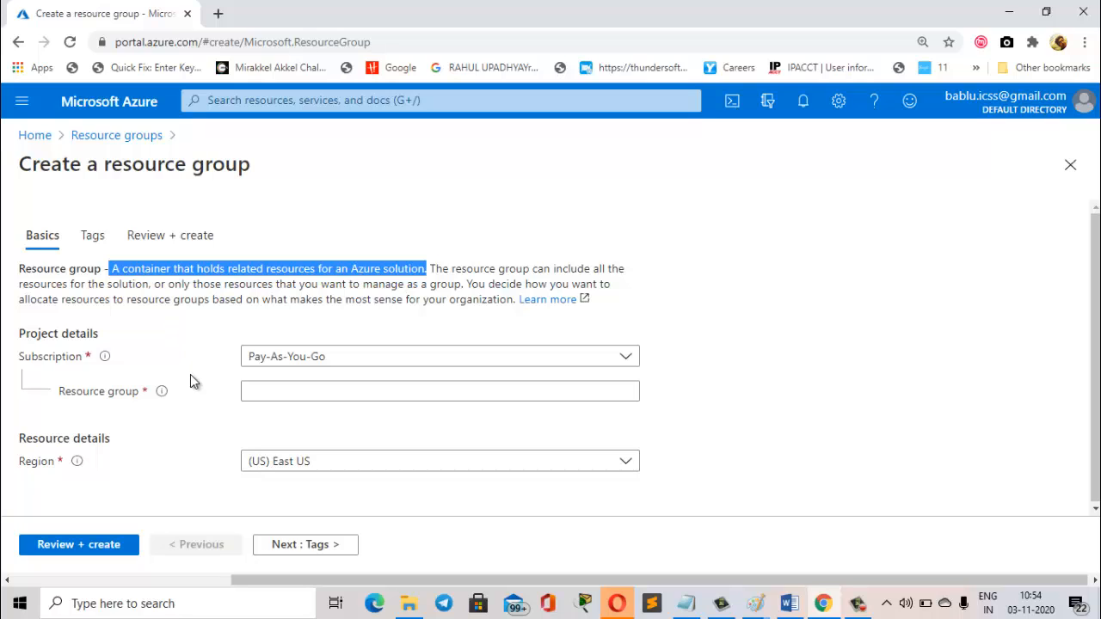
{"action": "mouse_move", "coordinate": [162, 395]}
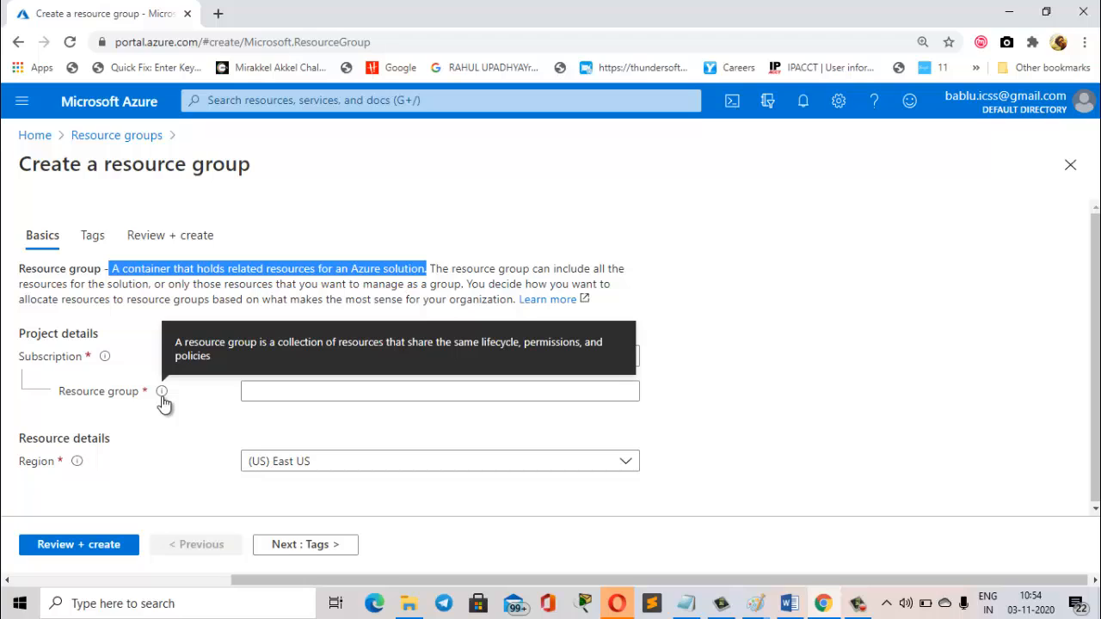
{"action": "left_click", "coordinate": [292, 390]}
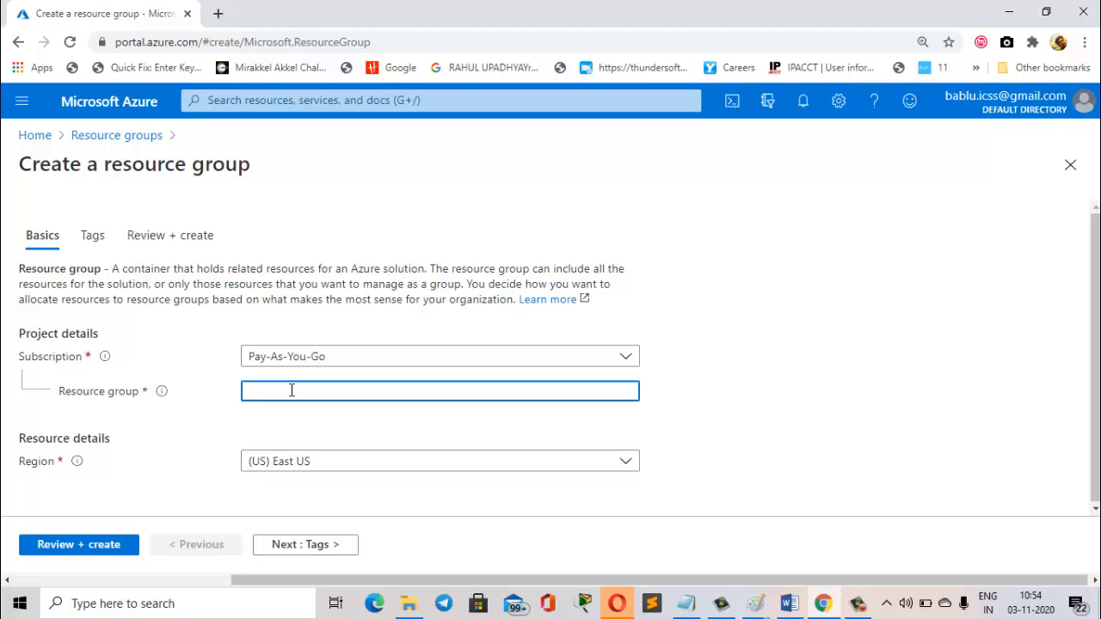
{"action": "type", "text": "demo-resource"}
Choose (US) Central US as the resource group's region.
{"action": "left_click", "coordinate": [348, 462]}
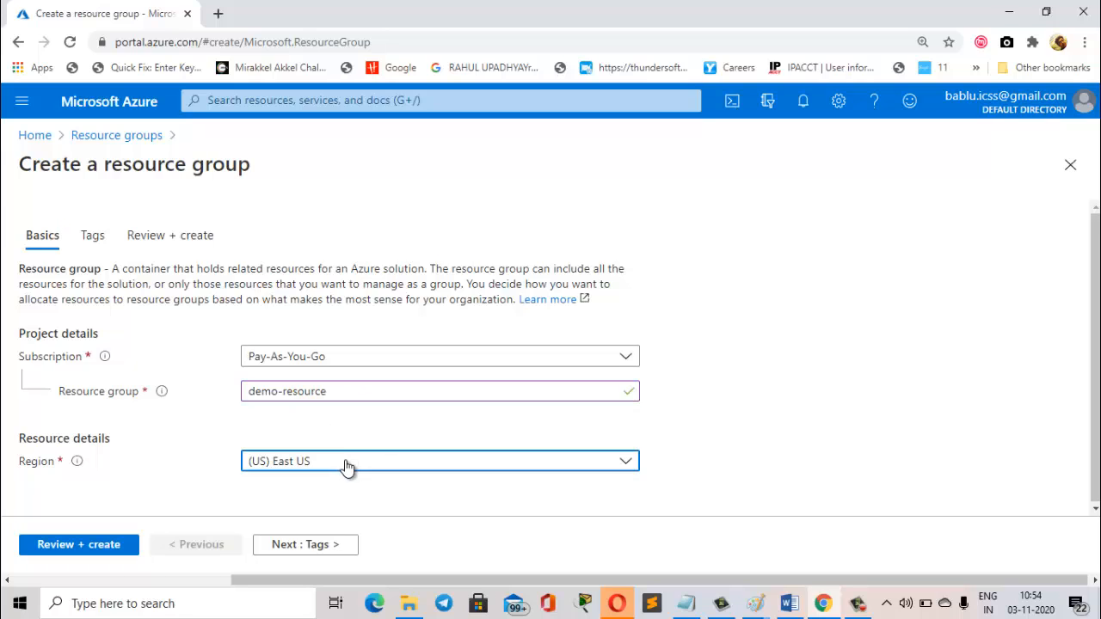
{"action": "scroll", "coordinate": [384, 323], "scroll_direction": "down", "scroll_amount": 5}
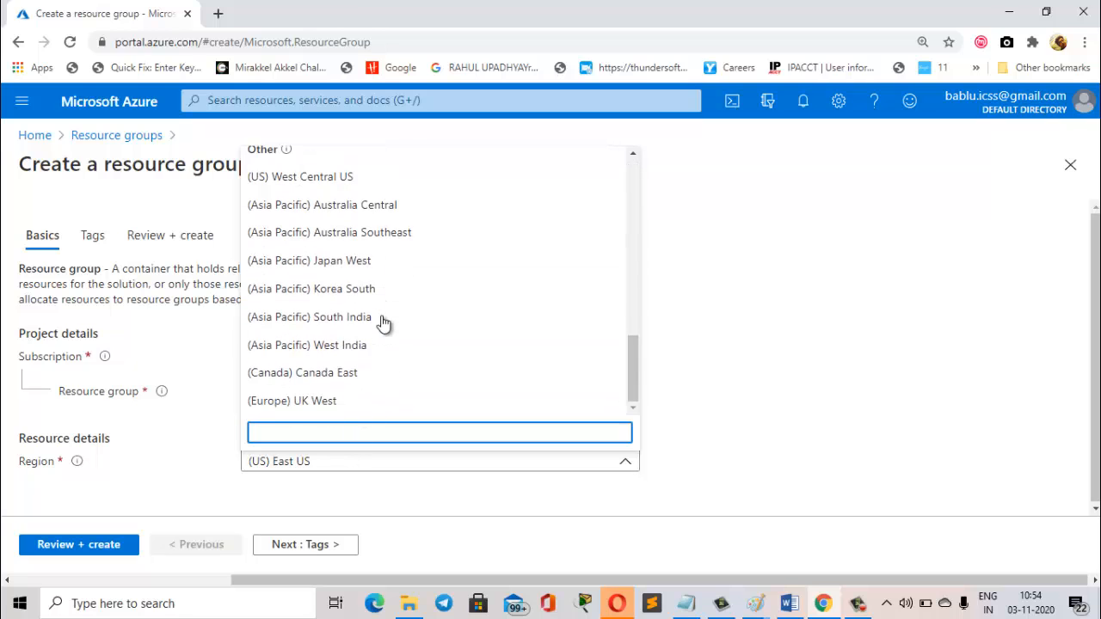
{"action": "scroll", "coordinate": [383, 322], "scroll_direction": "up", "scroll_amount": 5}
{"action": "mouse_move", "coordinate": [334, 163]}
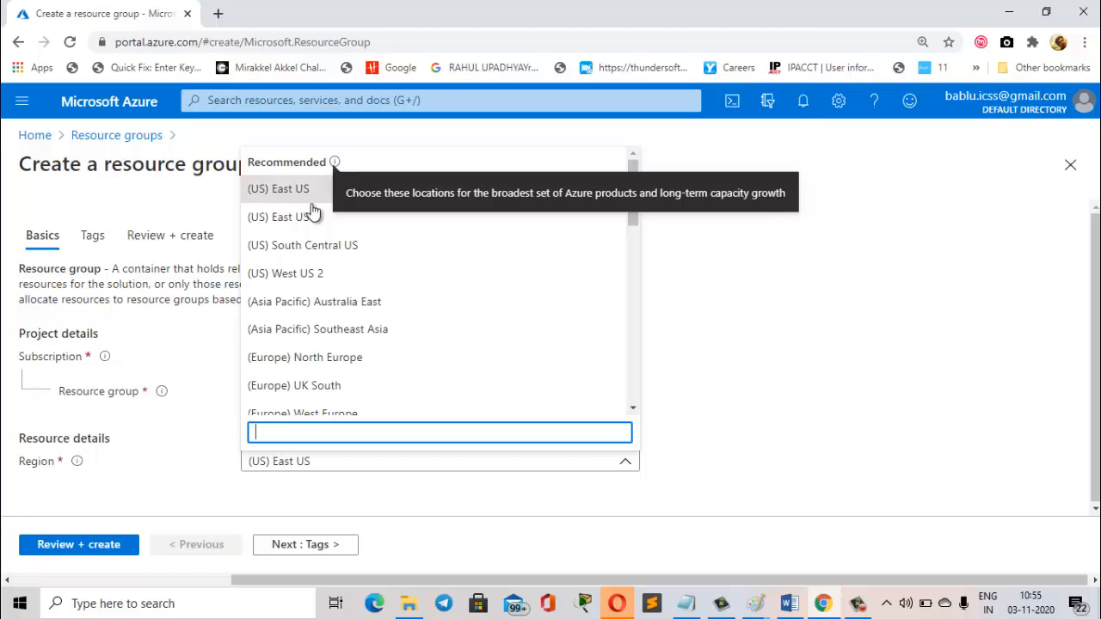
{"action": "scroll", "coordinate": [334, 336], "scroll_direction": "down", "scroll_amount": 5}
{"action": "scroll", "coordinate": [333, 337], "scroll_direction": "down", "scroll_amount": 2}
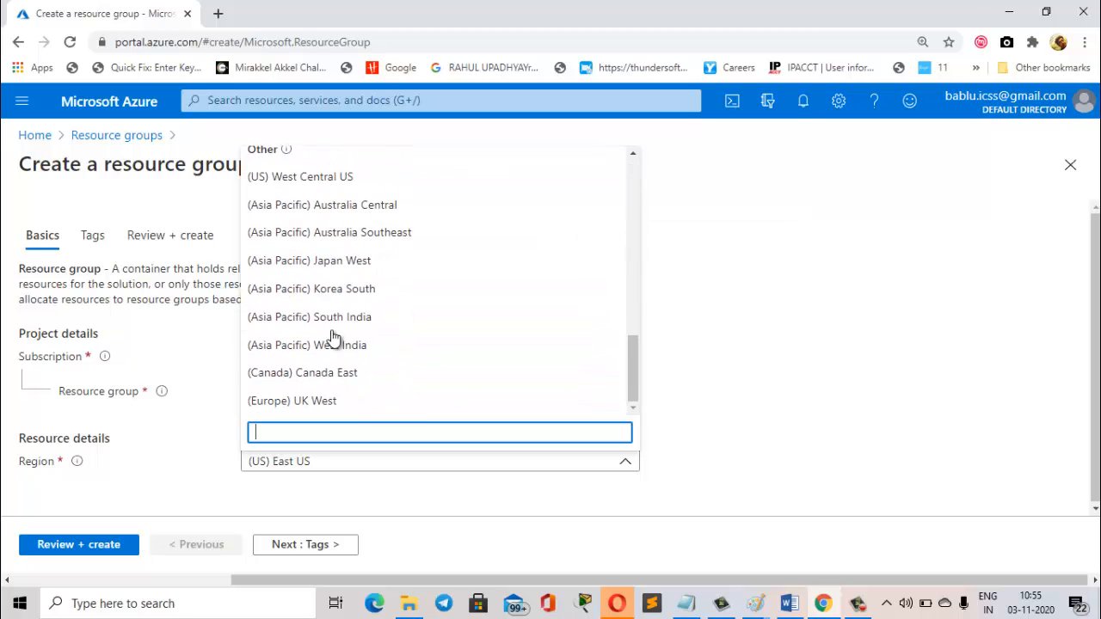
{"action": "scroll", "coordinate": [333, 338], "scroll_direction": "up", "scroll_amount": 6}
{"action": "scroll", "coordinate": [334, 337], "scroll_direction": "up", "scroll_amount": 3}
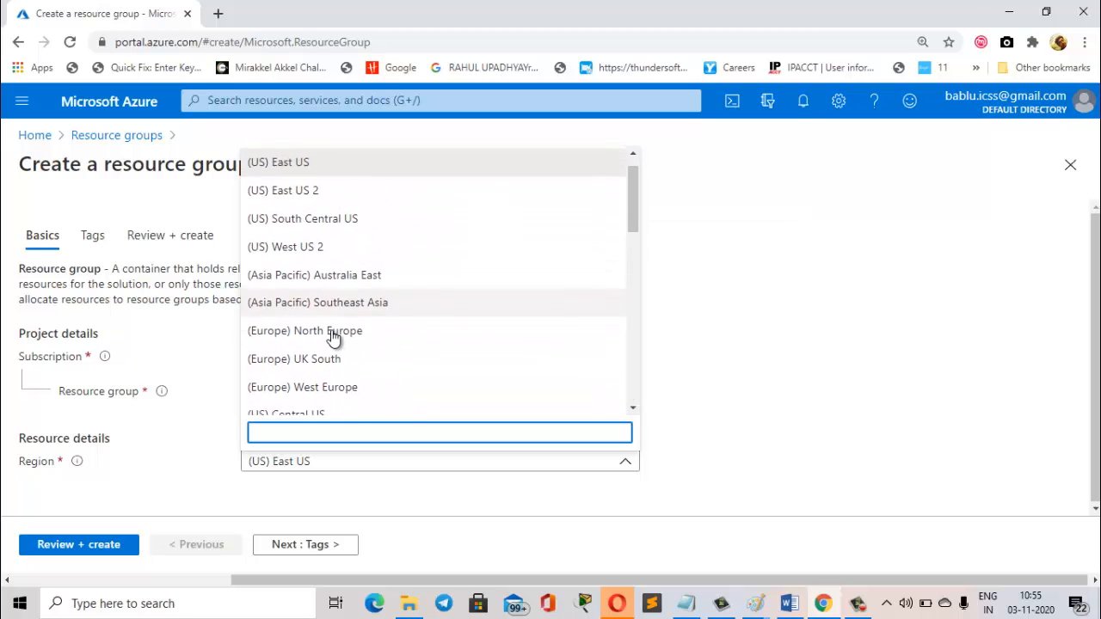
{"action": "scroll", "coordinate": [334, 337], "scroll_direction": "down", "scroll_amount": 3}
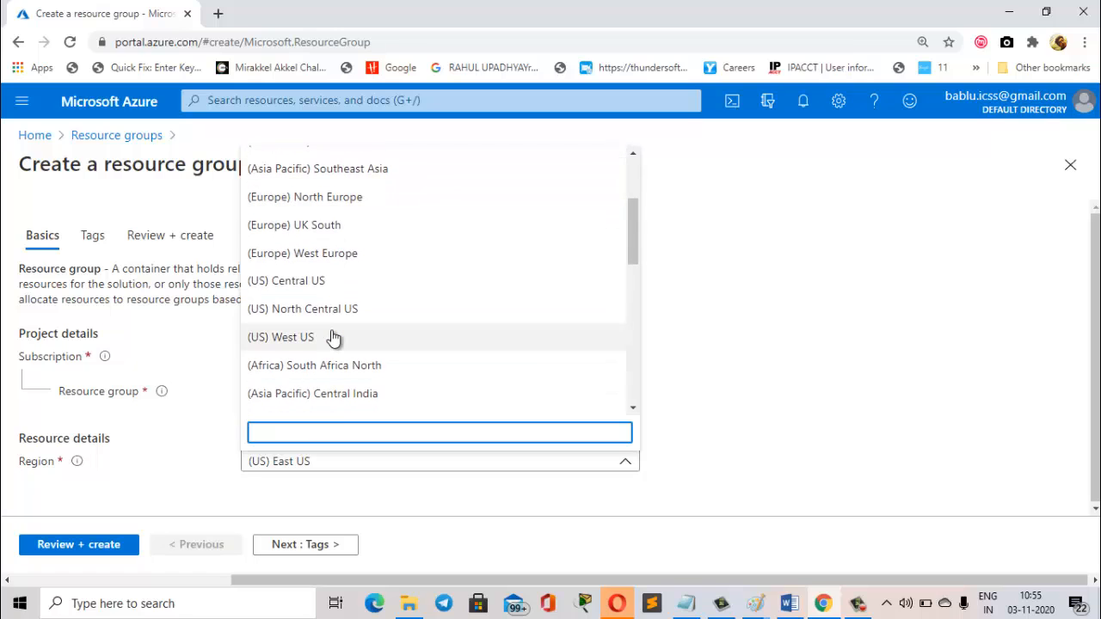
{"action": "left_click", "coordinate": [308, 282]}
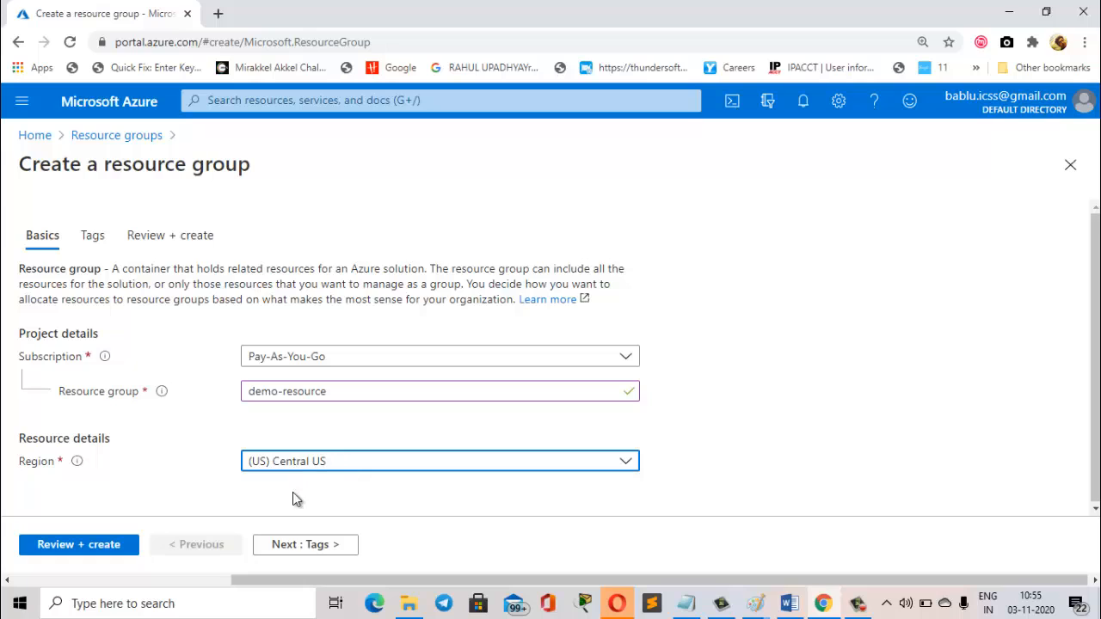
Skip tags, go to Review + create, and highlight the Validation passed message.
{"action": "left_click", "coordinate": [296, 545]}
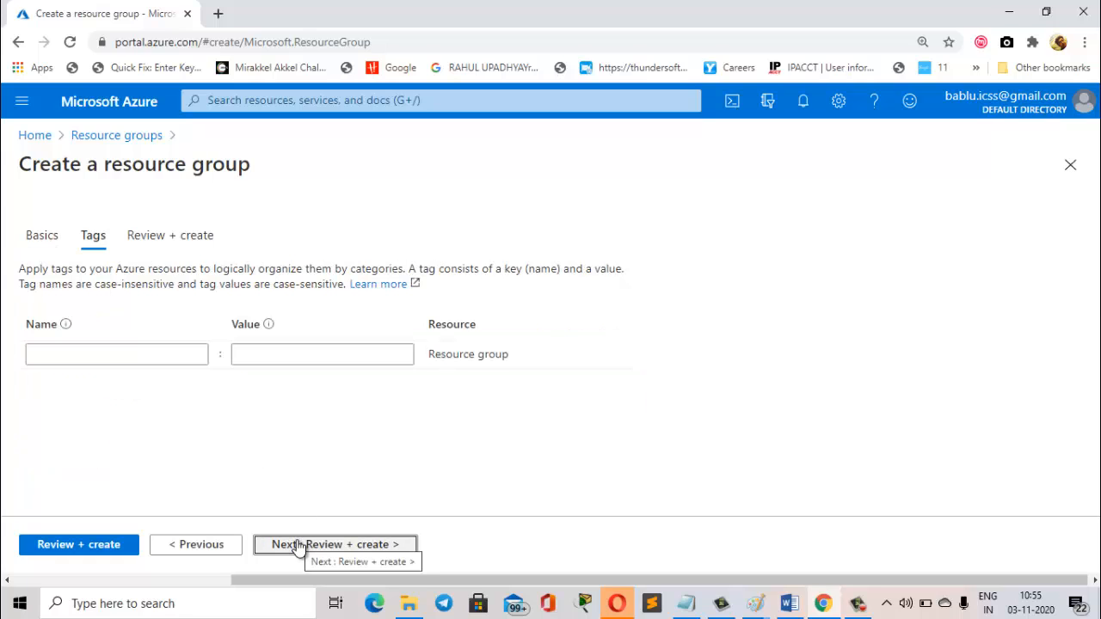
{"action": "left_click", "coordinate": [88, 355]}
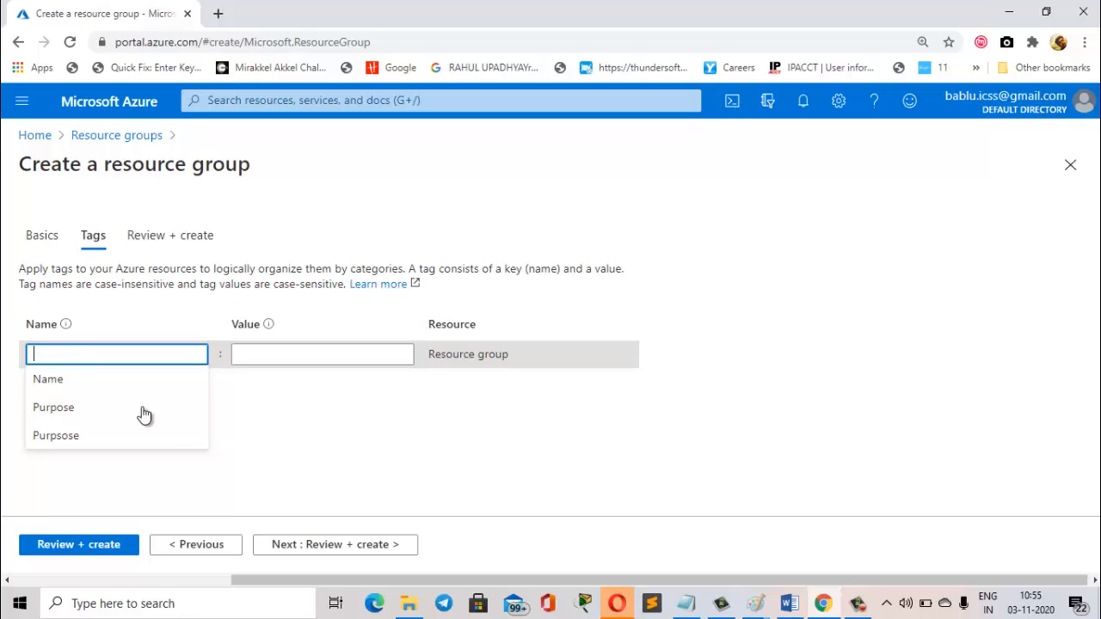
{"action": "left_click", "coordinate": [312, 545]}
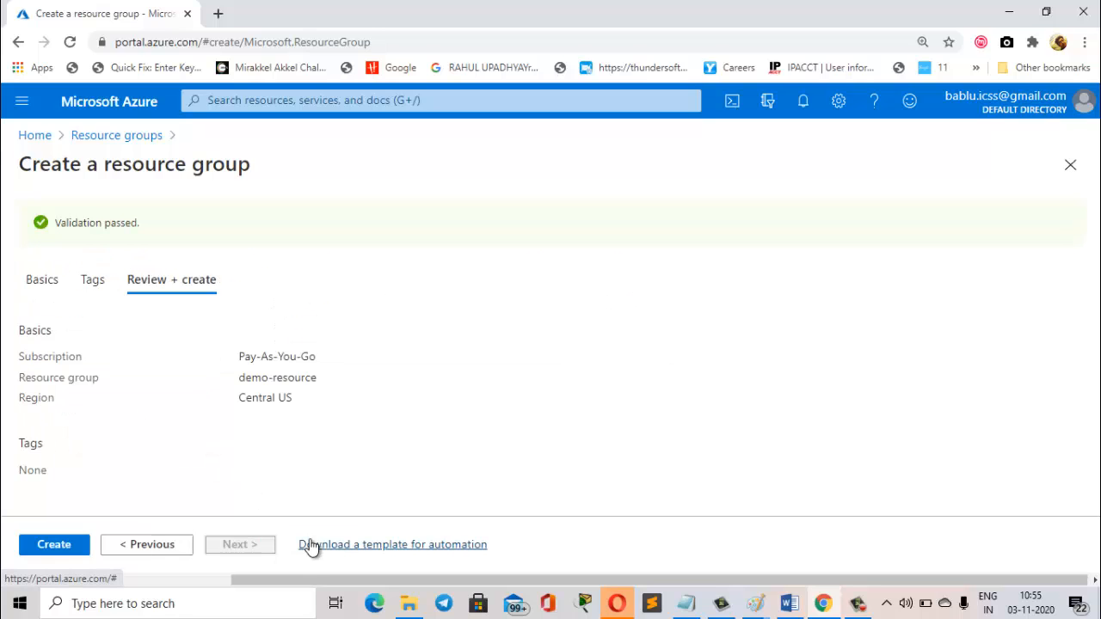
{"action": "left_click", "coordinate": [61, 219]}
{"action": "left_click_drag", "start_coordinate": [60, 219], "coordinate": [144, 226]}
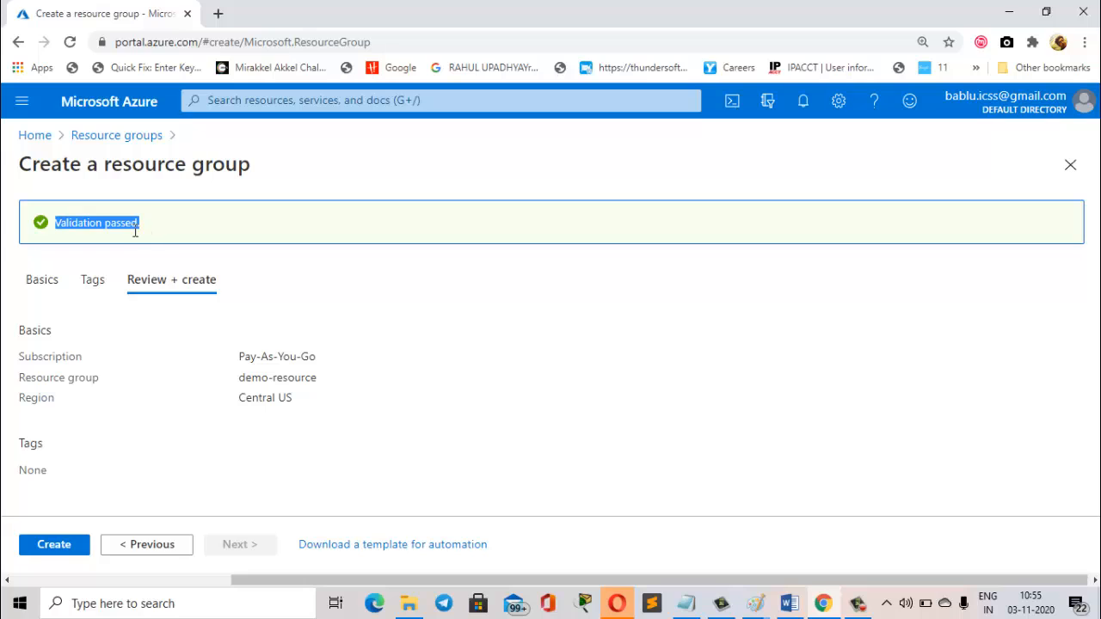
Create demo-resource, refresh the group list, then open Virtual networks showing MyVNet1.
{"action": "left_click", "coordinate": [36, 548]}
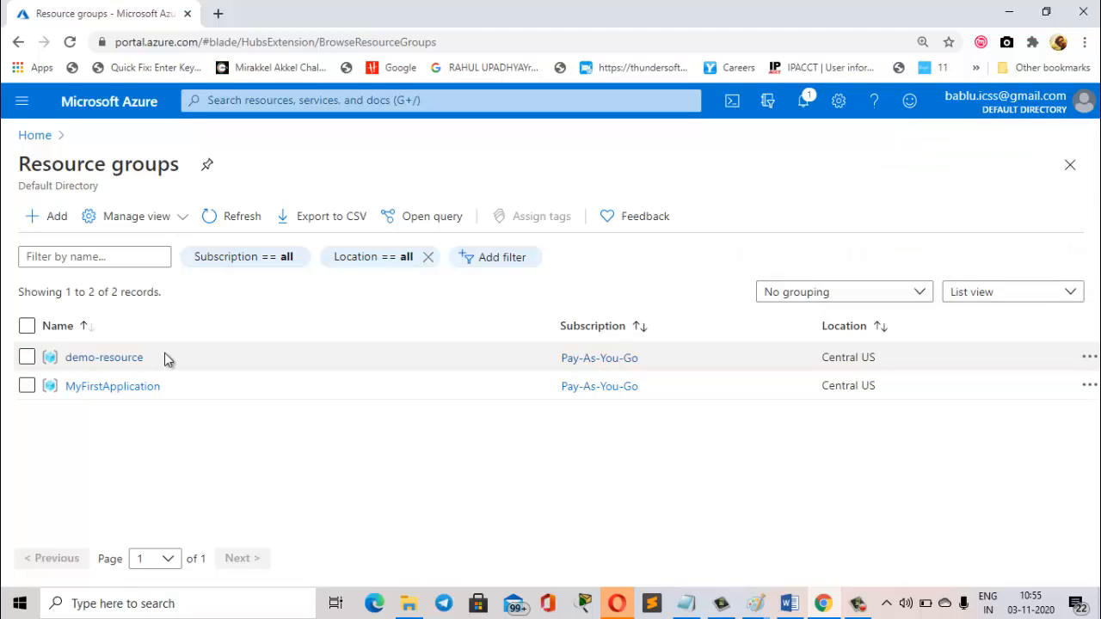
{"action": "left_click", "coordinate": [217, 216]}
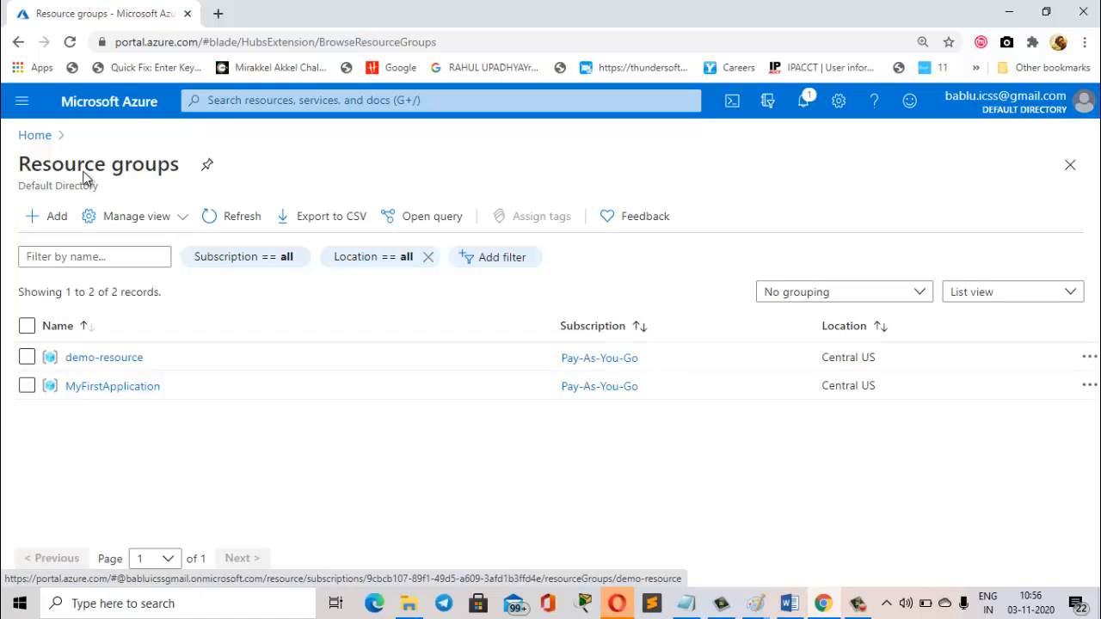
{"action": "left_click", "coordinate": [17, 103]}
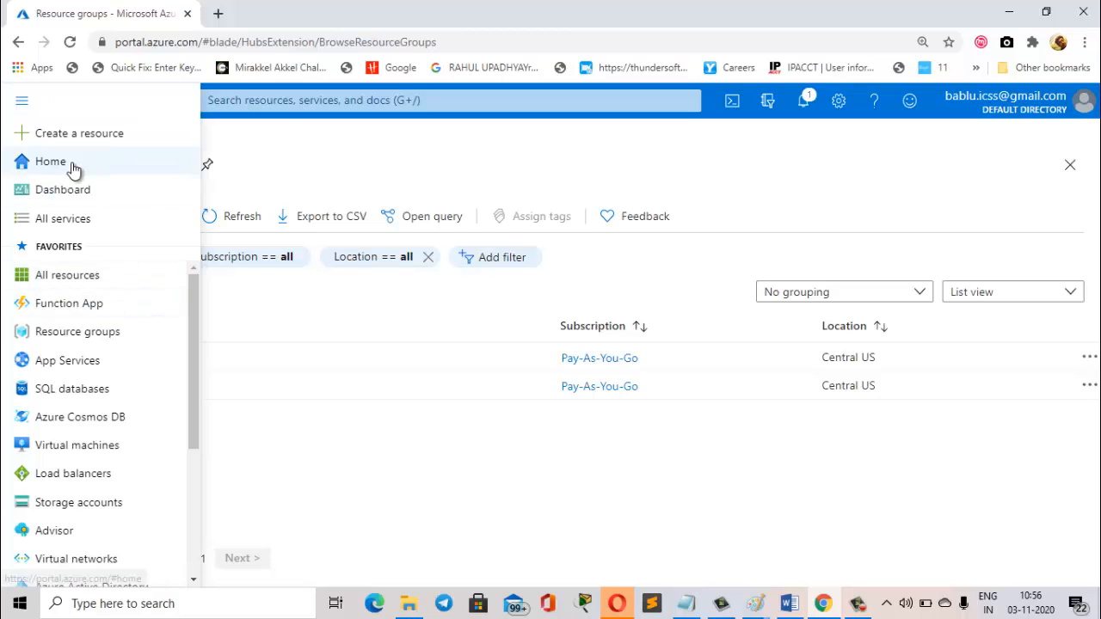
{"action": "left_click_drag", "start_coordinate": [191, 355], "coordinate": [193, 405]}
{"action": "left_click", "coordinate": [76, 467]}
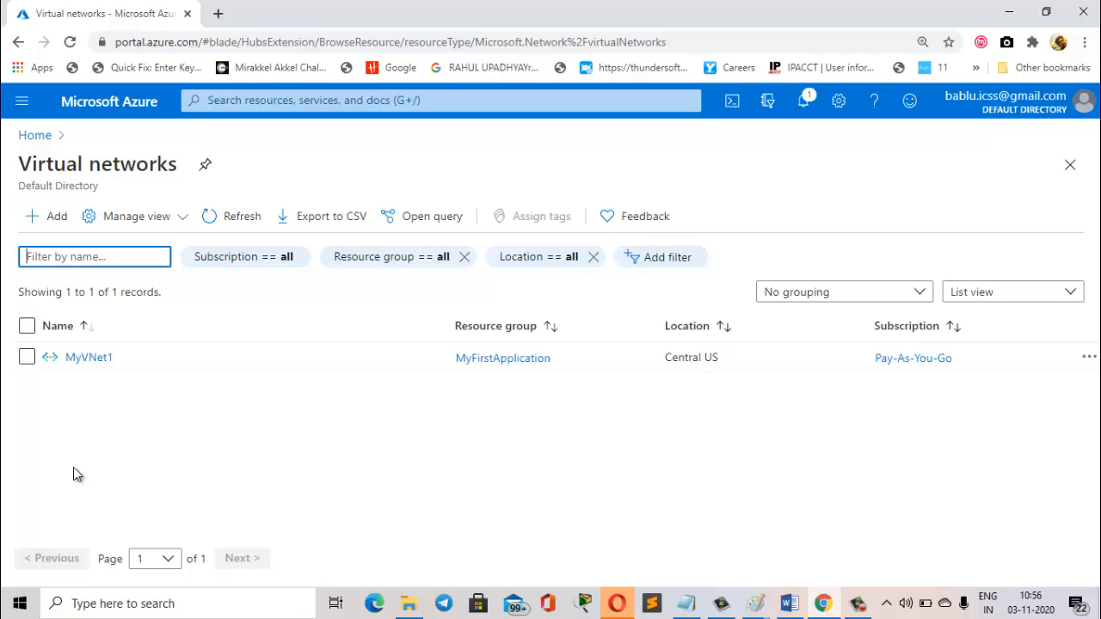
Open the Create virtual network form on Basics, with Pay-As-You-Go as subscription.
{"action": "left_click", "coordinate": [56, 219]}
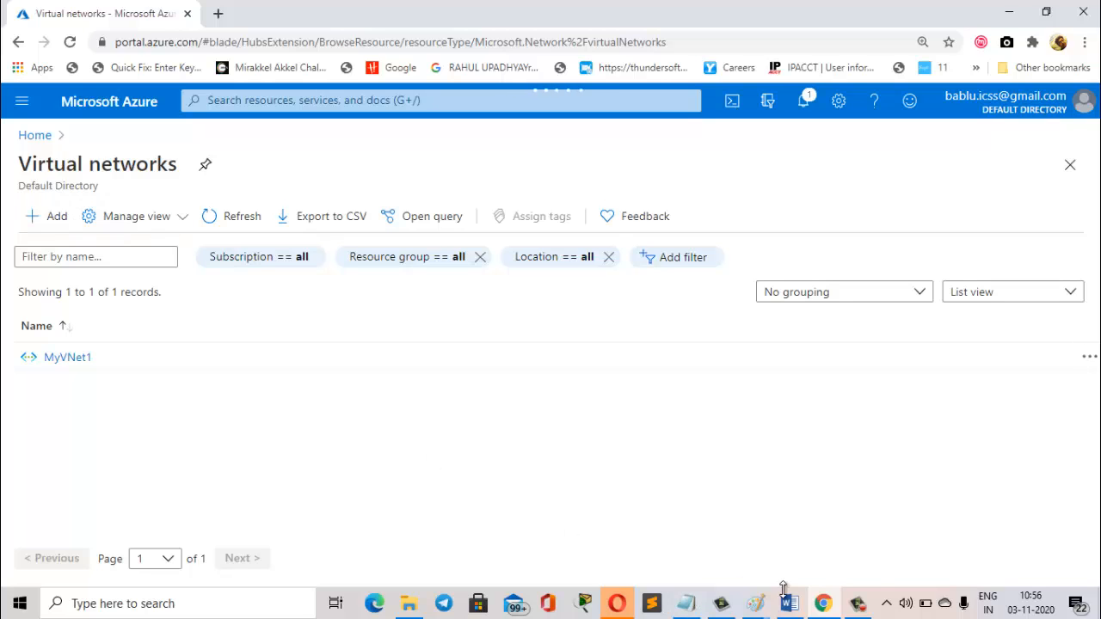
{"action": "left_click", "coordinate": [859, 605]}
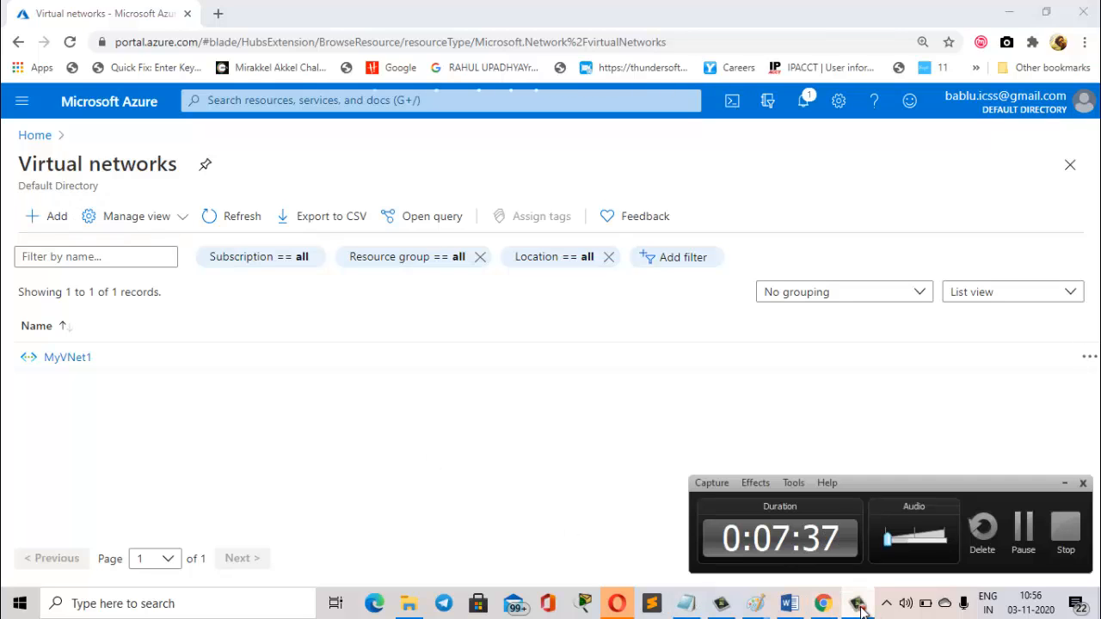
{"action": "left_click", "coordinate": [1063, 484]}
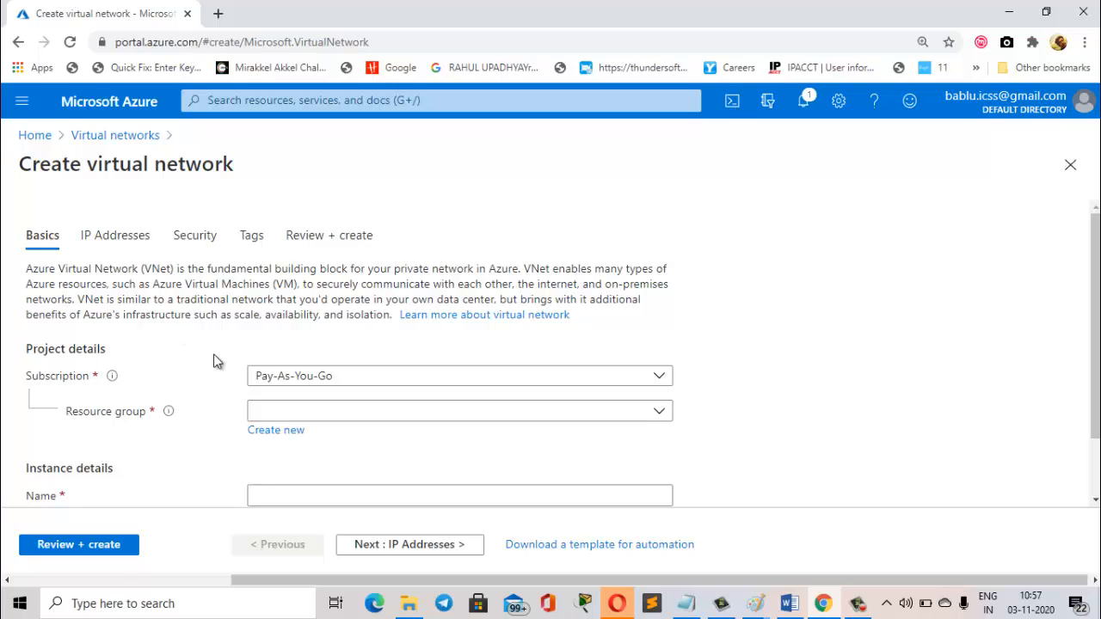
Put the new virtual network in demo-resource and name it demo-vnet, keeping (US) Central US.
{"action": "left_click", "coordinate": [327, 416]}
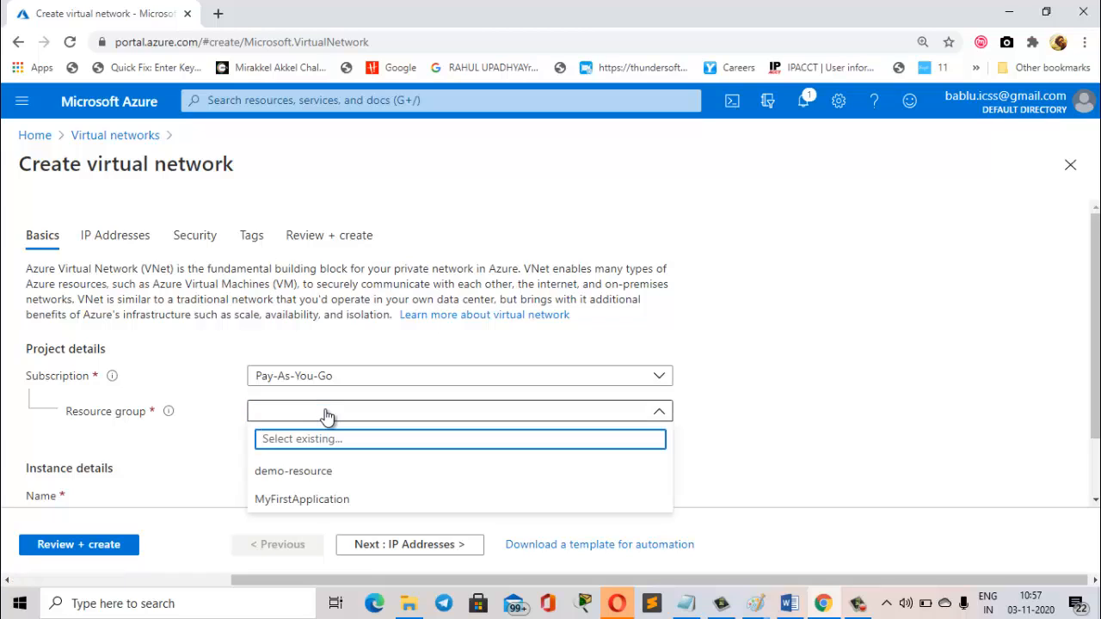
{"action": "left_click", "coordinate": [306, 474]}
{"action": "scroll", "coordinate": [308, 469], "scroll_direction": "down", "scroll_amount": 2}
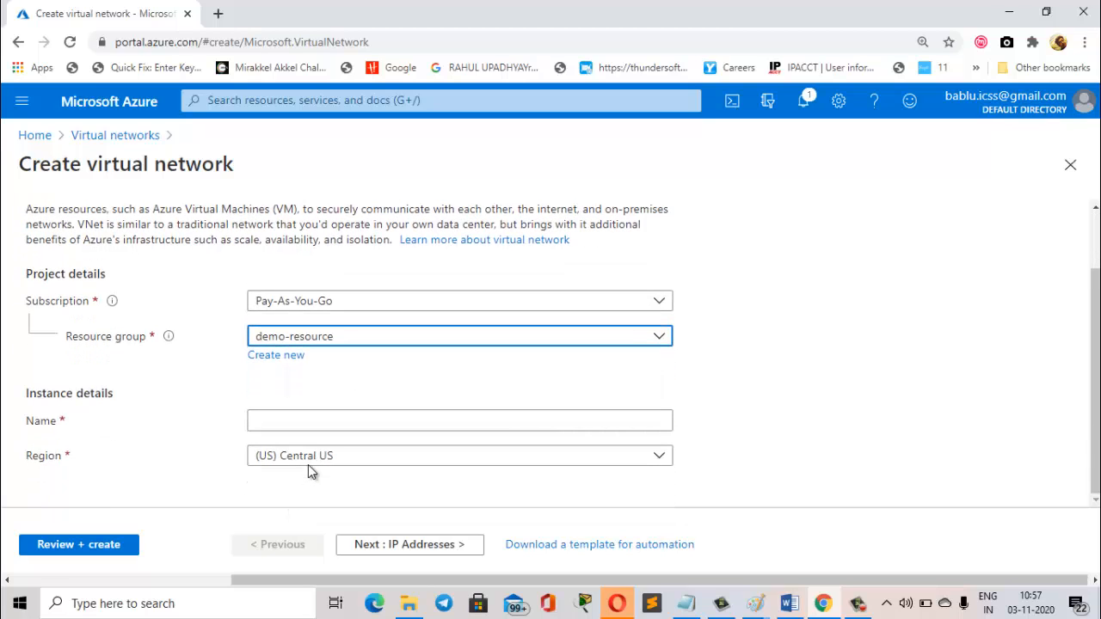
{"action": "left_click", "coordinate": [267, 422]}
{"action": "type", "text": "demo"}
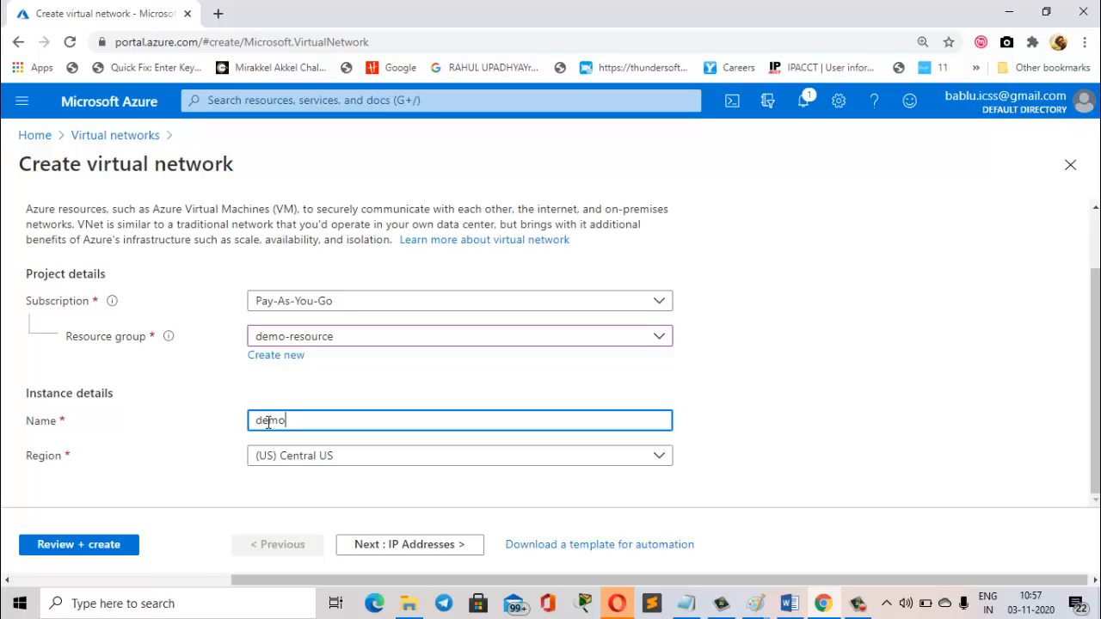
{"action": "type", "text": "-"}
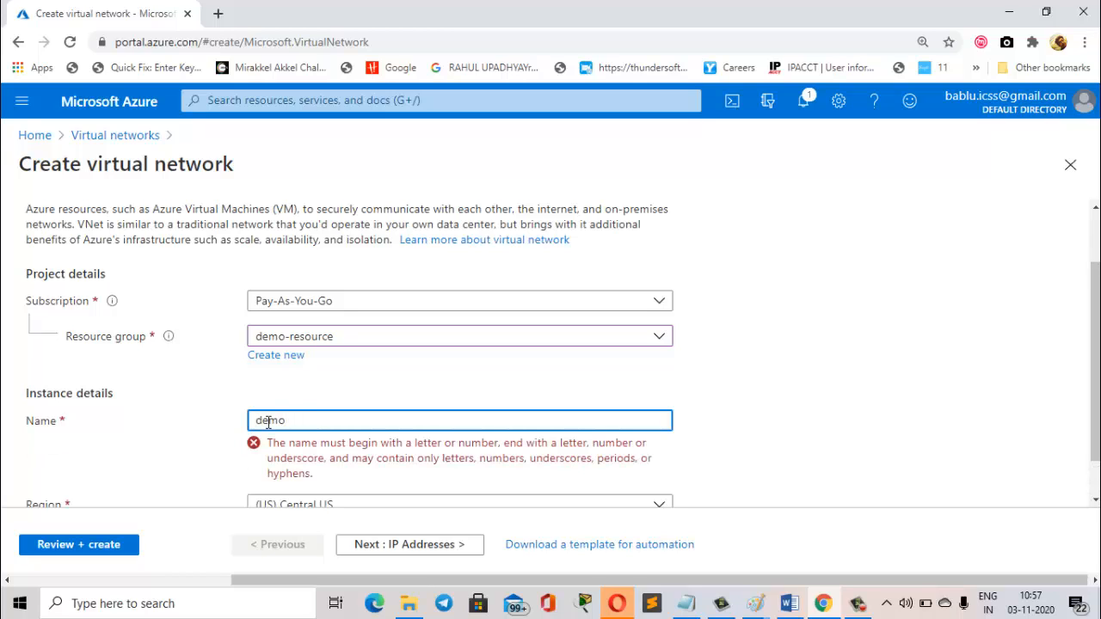
{"action": "key", "text": "BackSpace"}
{"action": "type", "text": "-vnet"}
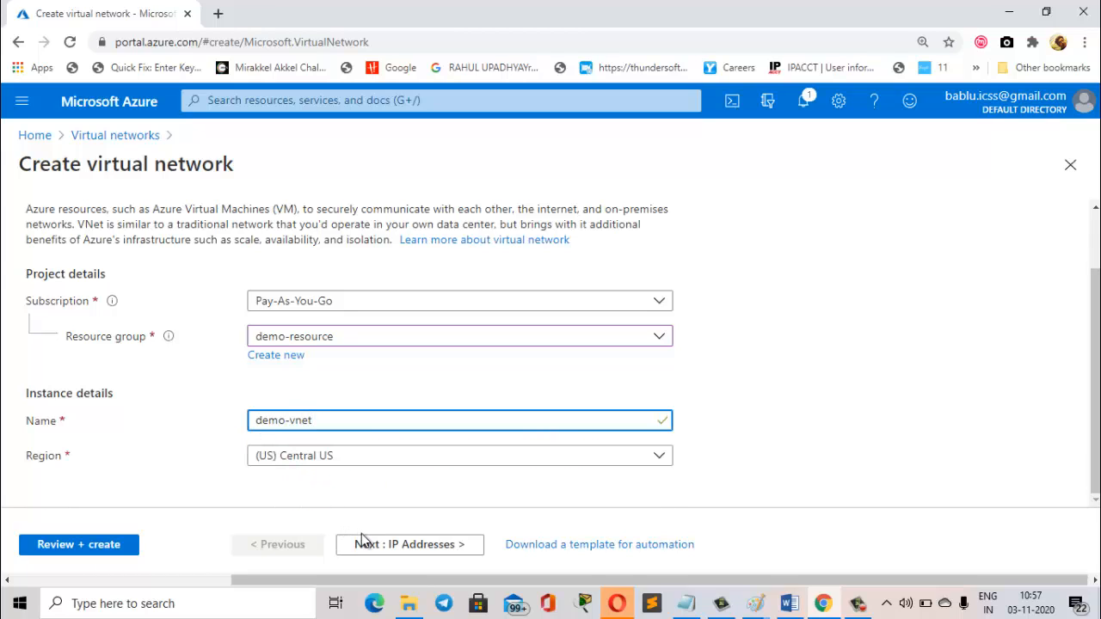
{"action": "scroll", "coordinate": [340, 352], "scroll_direction": "up", "scroll_amount": 1}
{"action": "scroll", "coordinate": [340, 352], "scroll_direction": "down", "scroll_amount": 1}
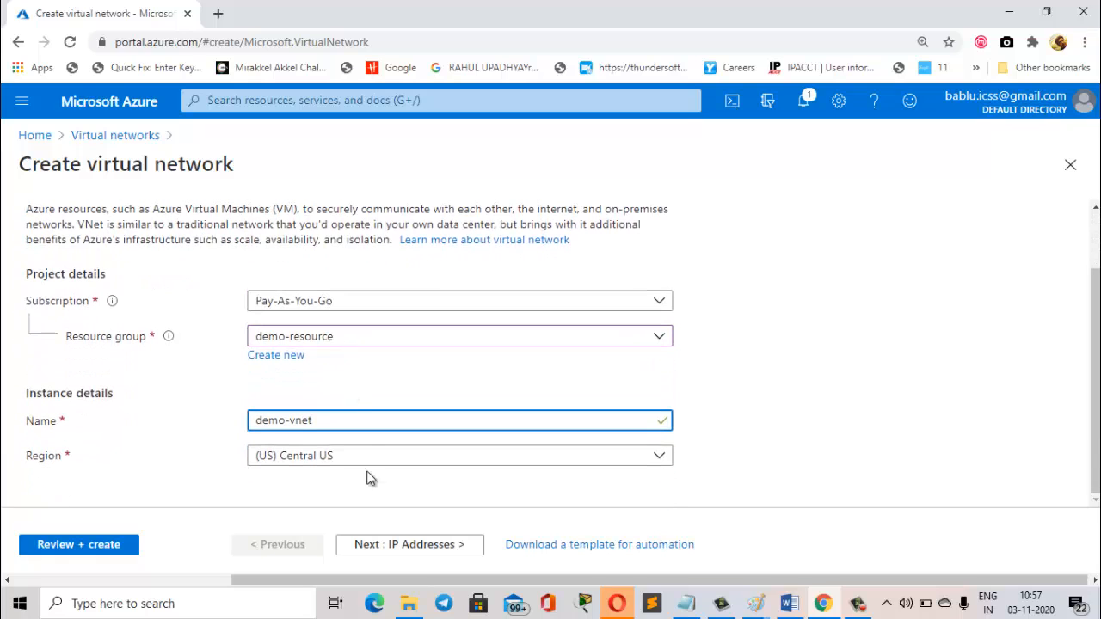
Take demo-vnet past IP Addresses (10.1.0.0/16), Security and Tags to a review that passes validation.
{"action": "left_click", "coordinate": [383, 547]}
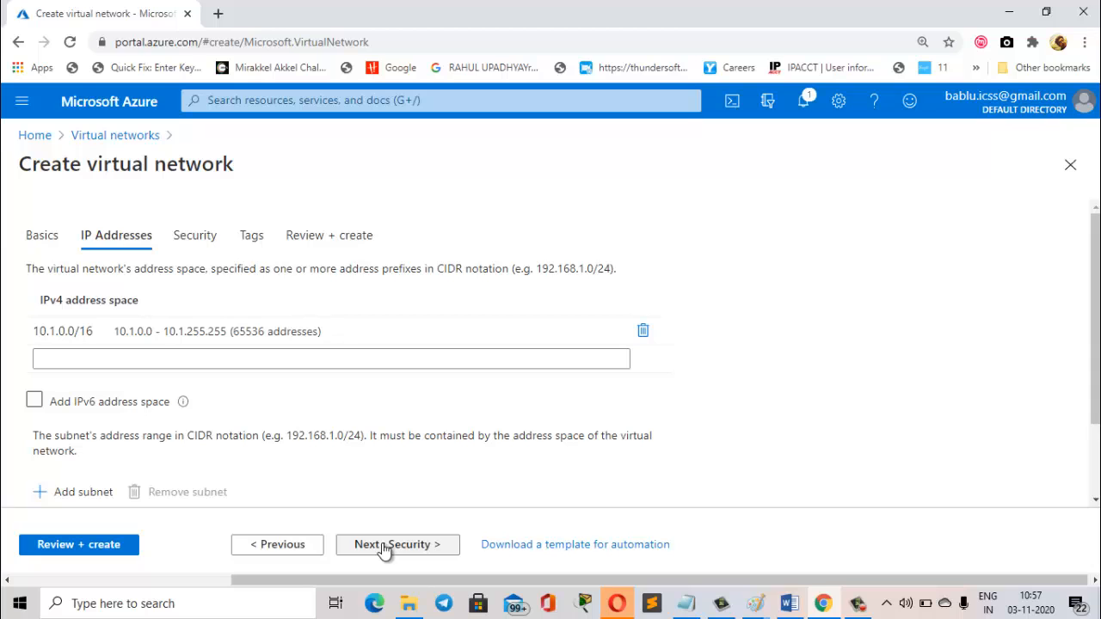
{"action": "scroll", "coordinate": [160, 395], "scroll_direction": "down", "scroll_amount": 2}
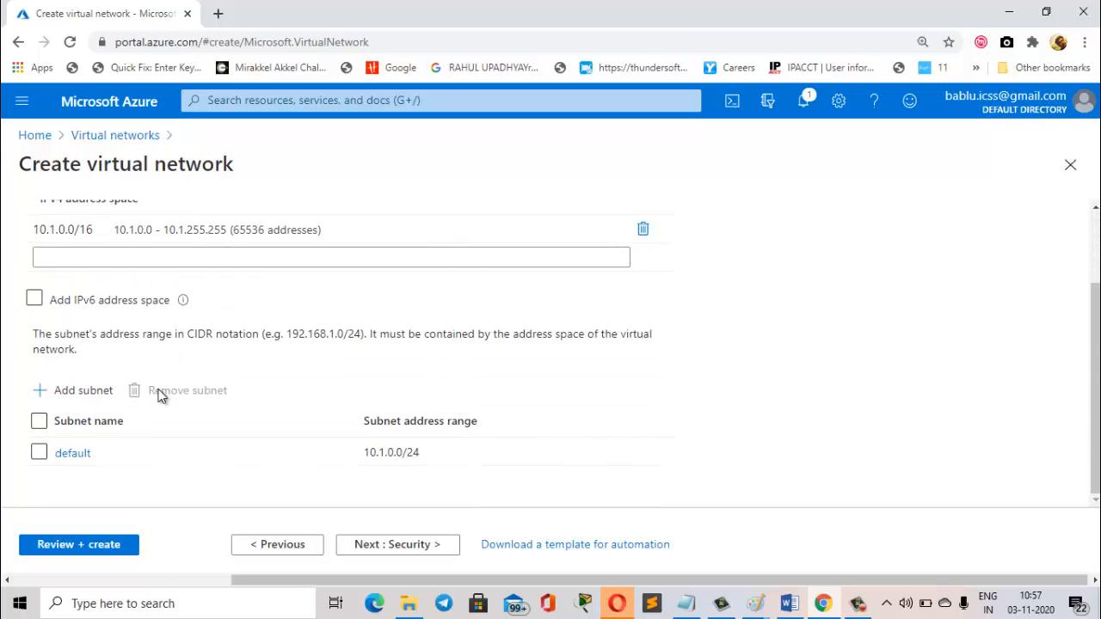
{"action": "scroll", "coordinate": [160, 394], "scroll_direction": "up", "scroll_amount": 2}
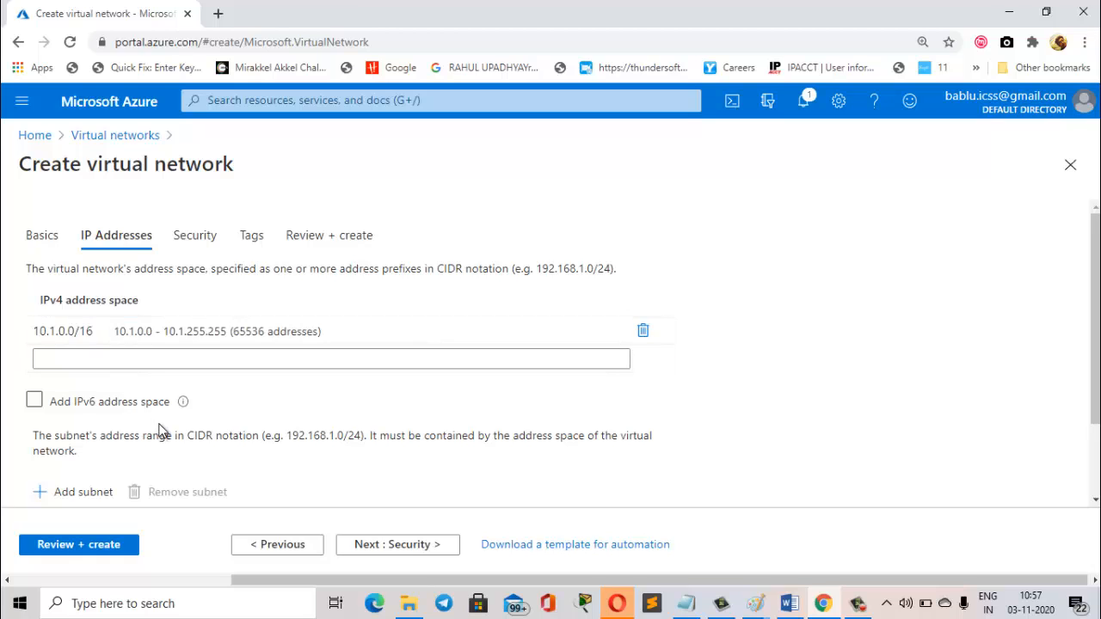
{"action": "scroll", "coordinate": [160, 430], "scroll_direction": "down", "scroll_amount": 2}
{"action": "scroll", "coordinate": [160, 430], "scroll_direction": "up", "scroll_amount": 2}
{"action": "scroll", "coordinate": [160, 430], "scroll_direction": "down", "scroll_amount": 2}
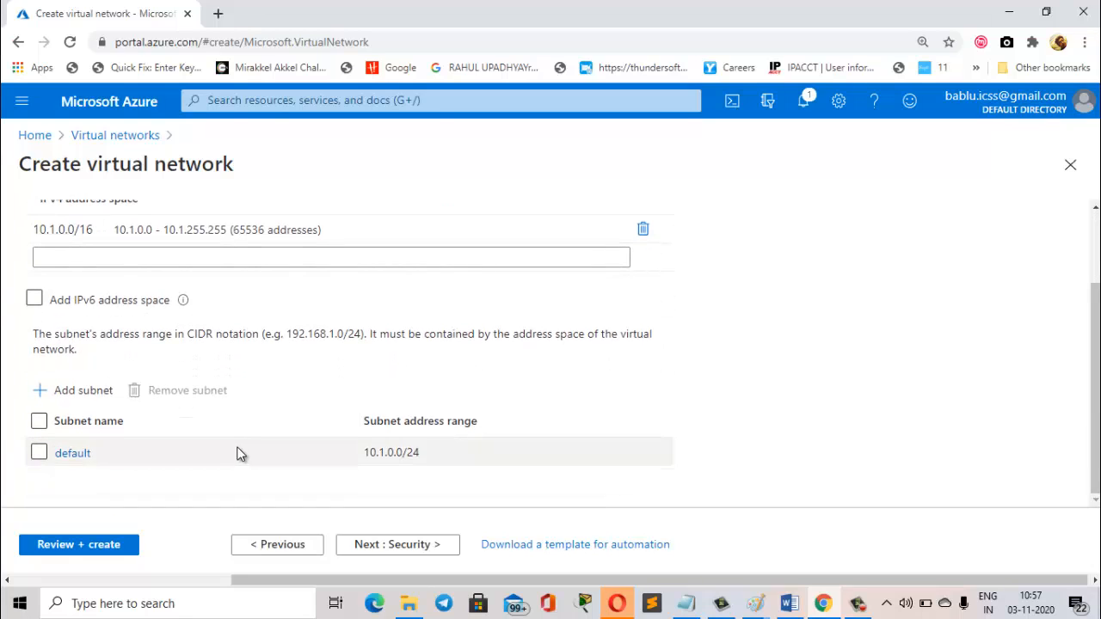
{"action": "left_click", "coordinate": [375, 545]}
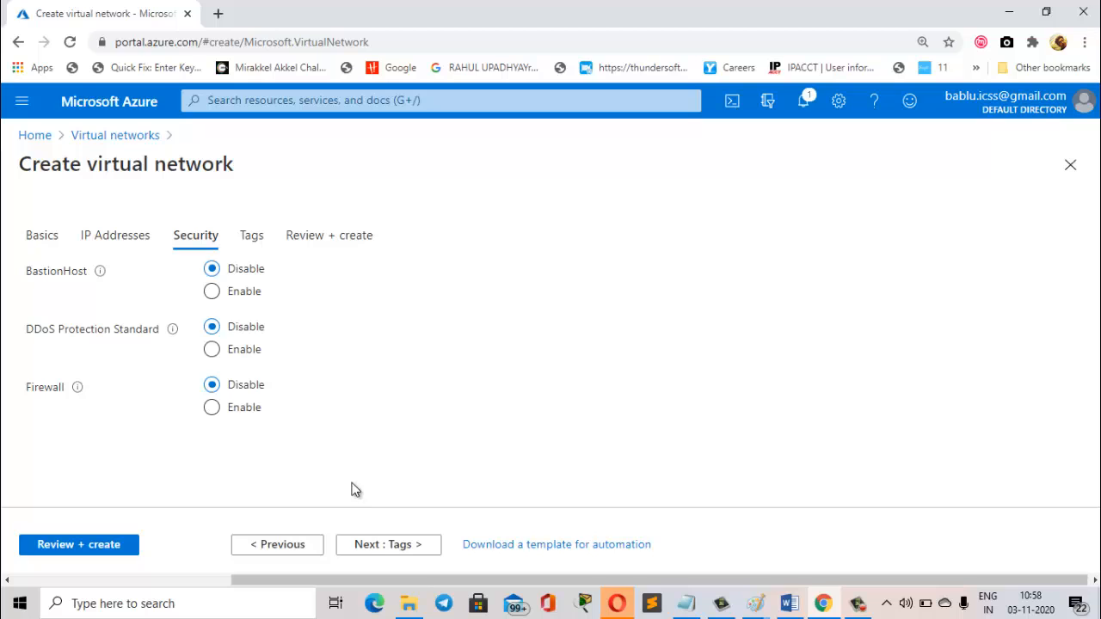
{"action": "left_click", "coordinate": [373, 546]}
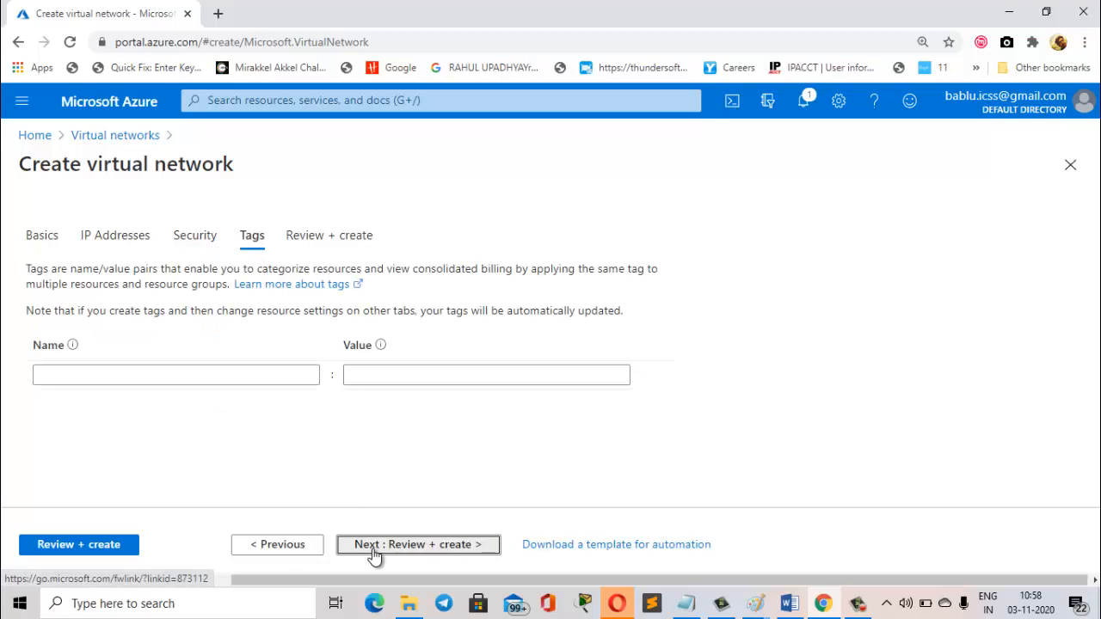
{"action": "left_click", "coordinate": [372, 547]}
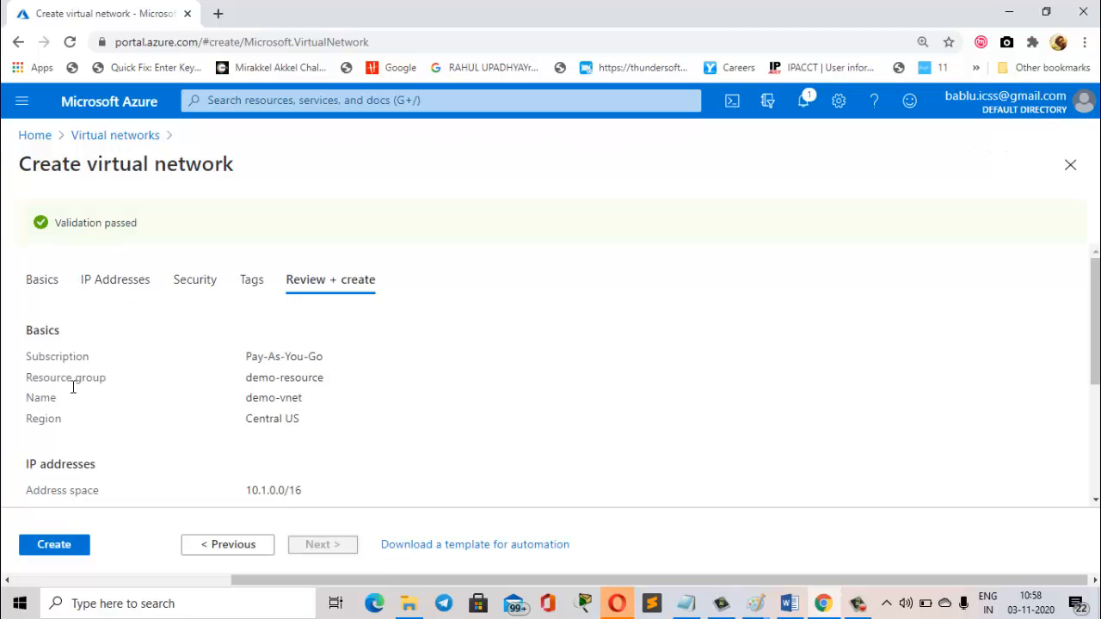
Create demo-vnet and follow the notifications until its deployment completes.
{"action": "left_click", "coordinate": [53, 547]}
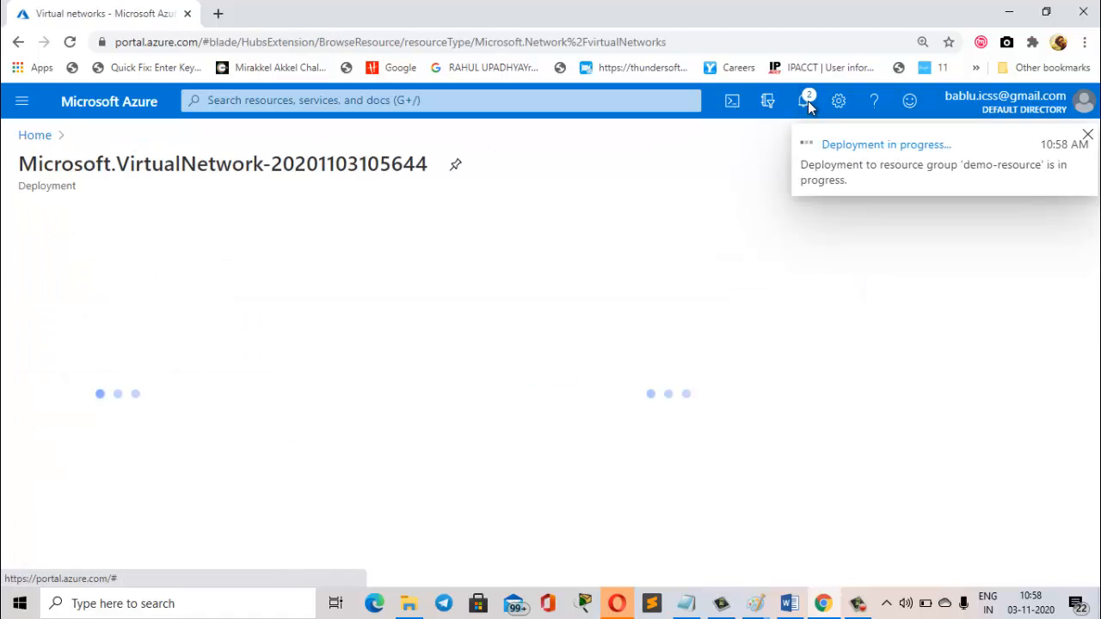
{"action": "left_click", "coordinate": [804, 111]}
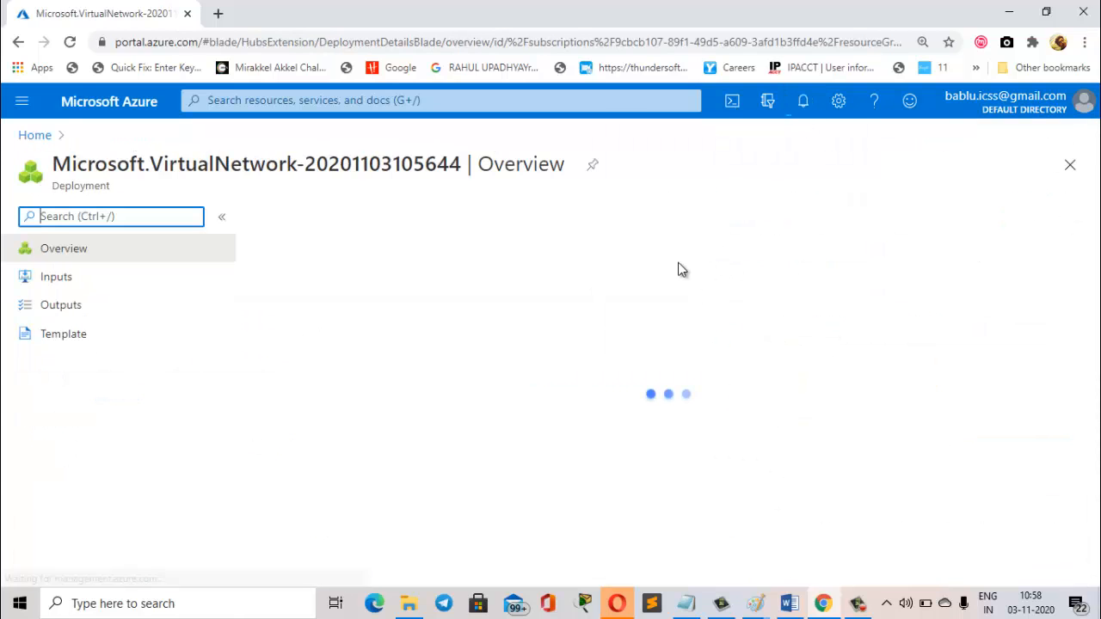
{"action": "left_click", "coordinate": [790, 102]}
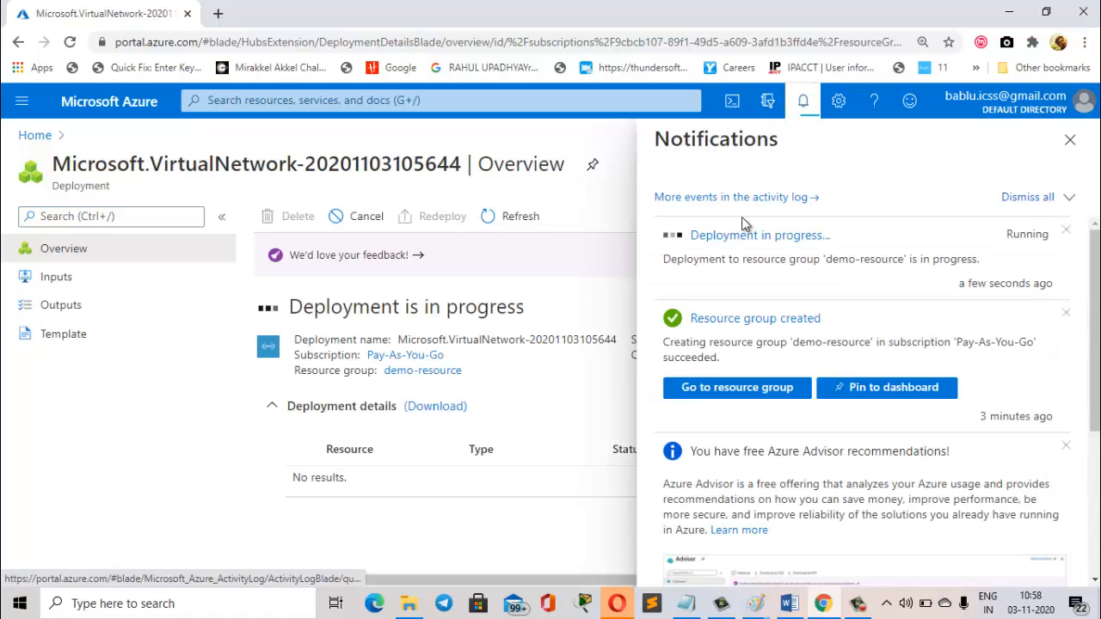
{"action": "left_click", "coordinate": [1070, 140]}
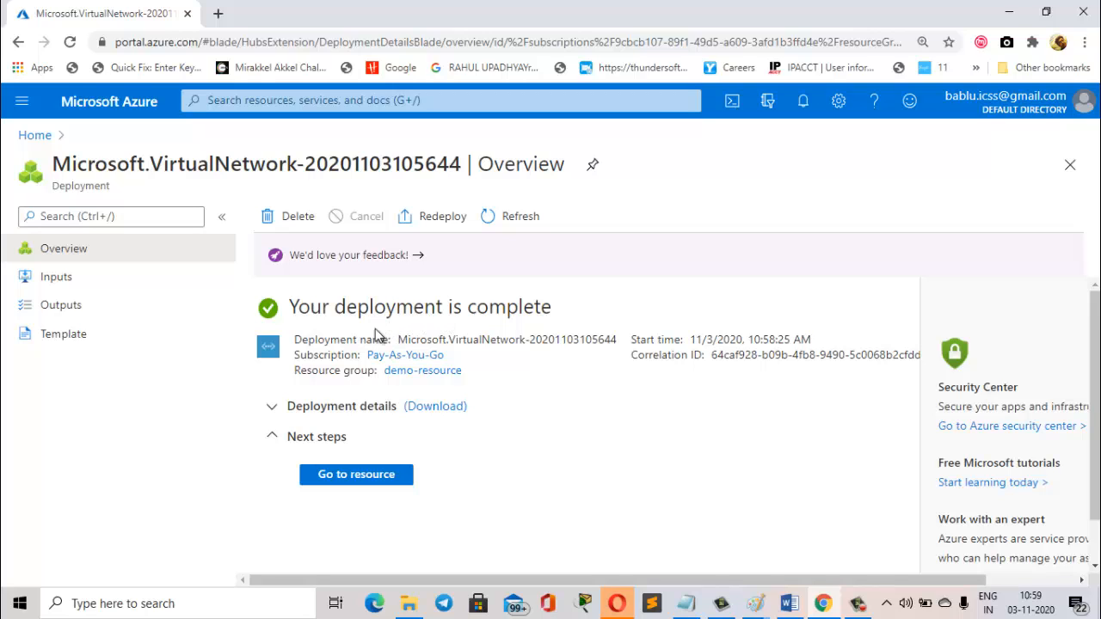
Go to the demo-vnet resource overview, then scroll the portal menu's Favorites list.
{"action": "left_click", "coordinate": [359, 478]}
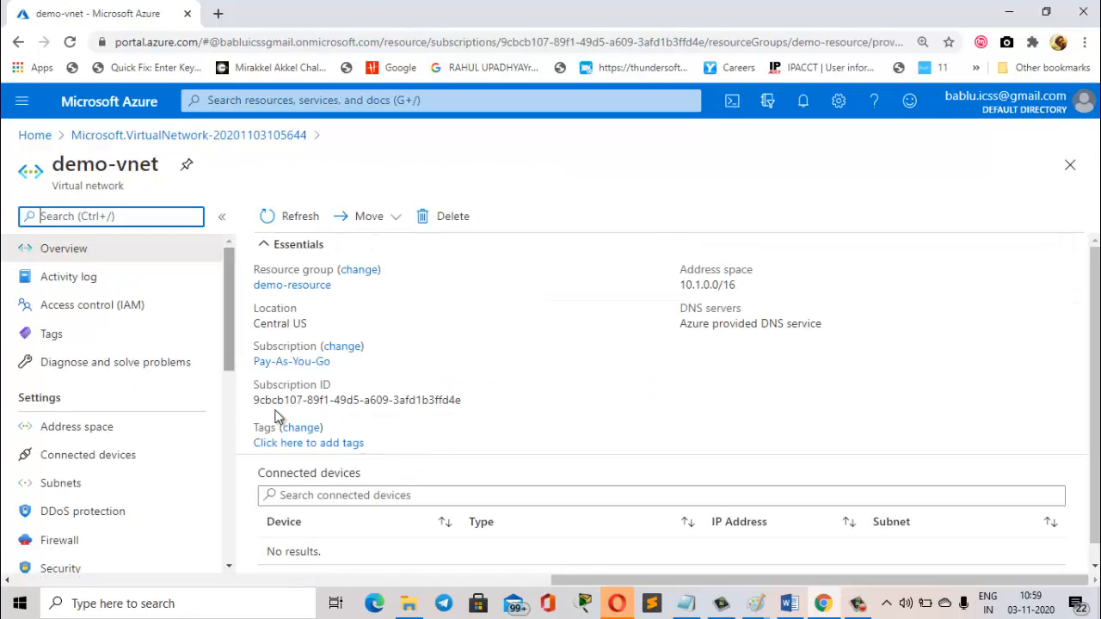
{"action": "left_click", "coordinate": [26, 108]}
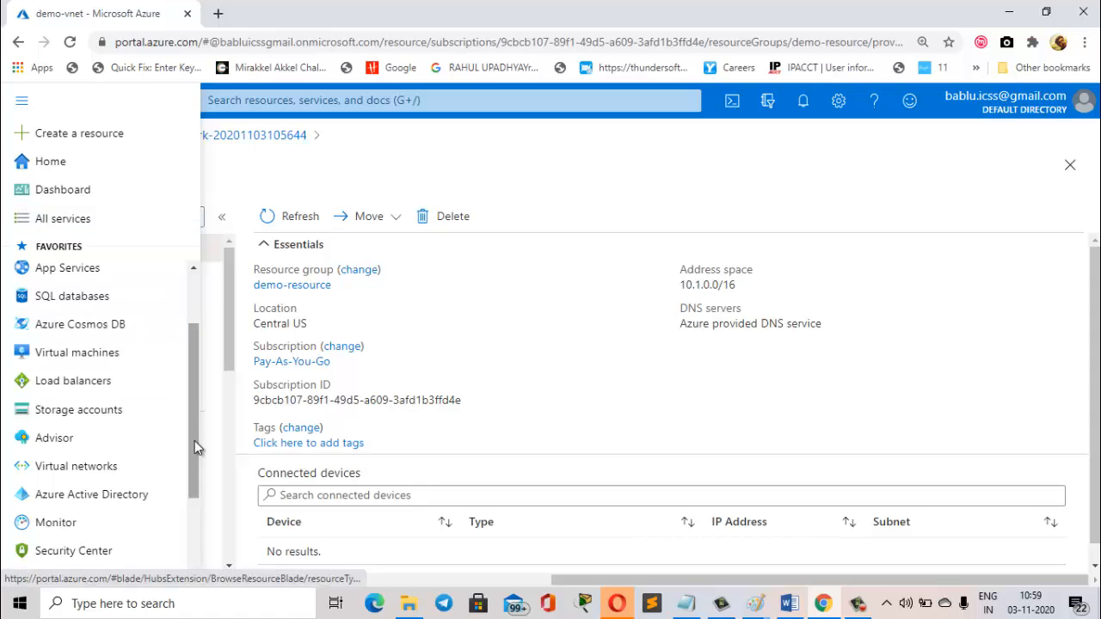
{"action": "left_click_drag", "start_coordinate": [195, 442], "coordinate": [197, 420]}
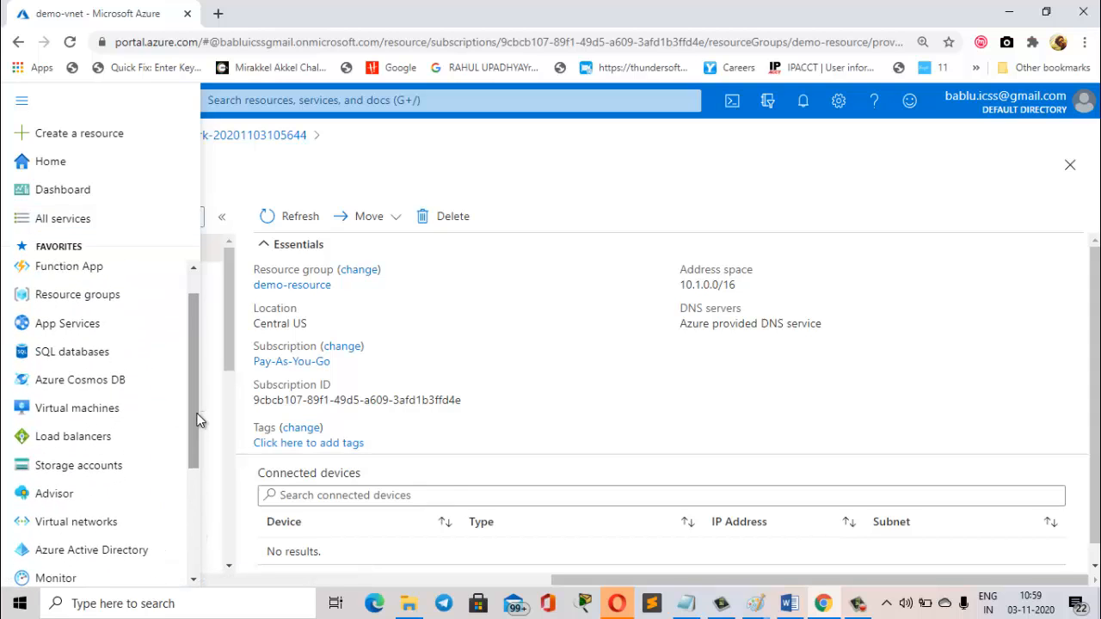
From Virtual machines, choose Add > Virtual machine, retrying until the Basics form opens.
{"action": "left_click", "coordinate": [95, 415]}
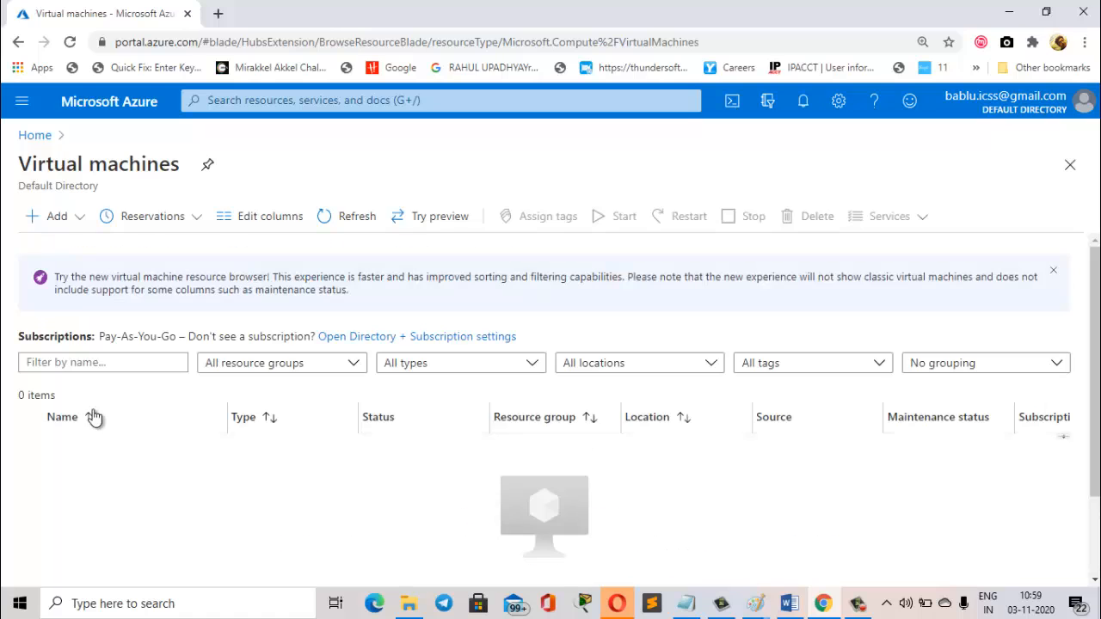
{"action": "left_click", "coordinate": [55, 219]}
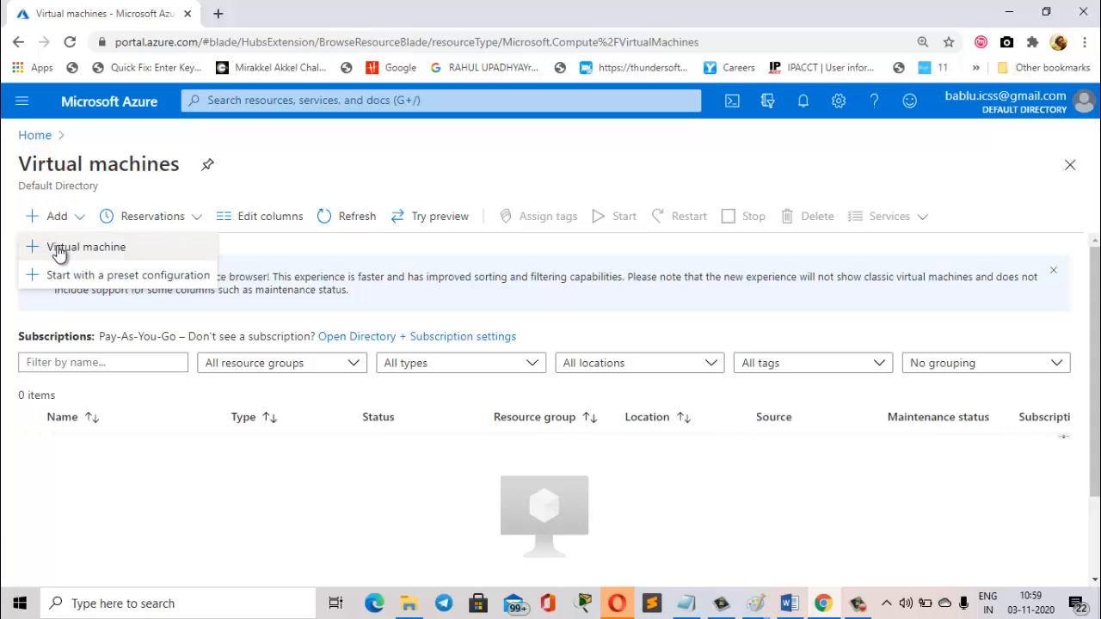
{"action": "left_click", "coordinate": [59, 249]}
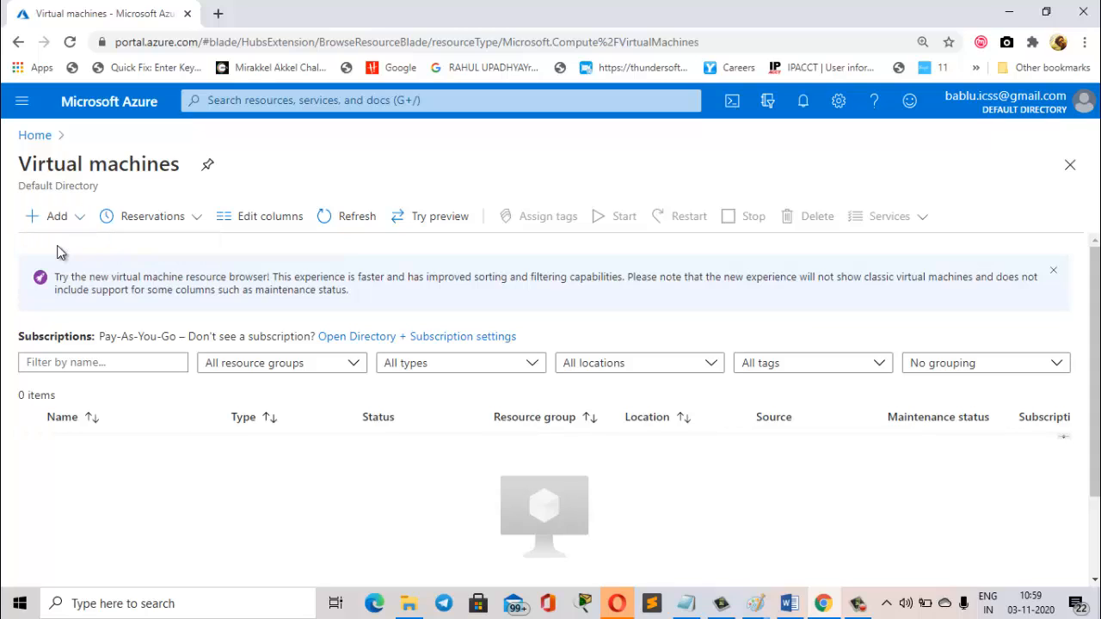
{"action": "left_click", "coordinate": [54, 217]}
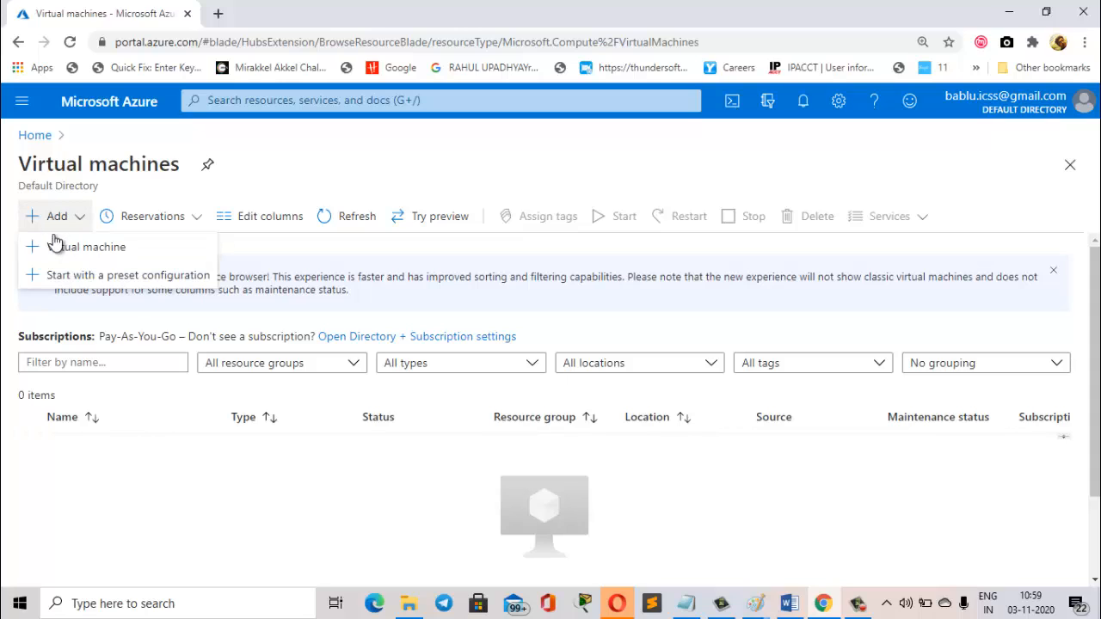
{"action": "left_click", "coordinate": [57, 249]}
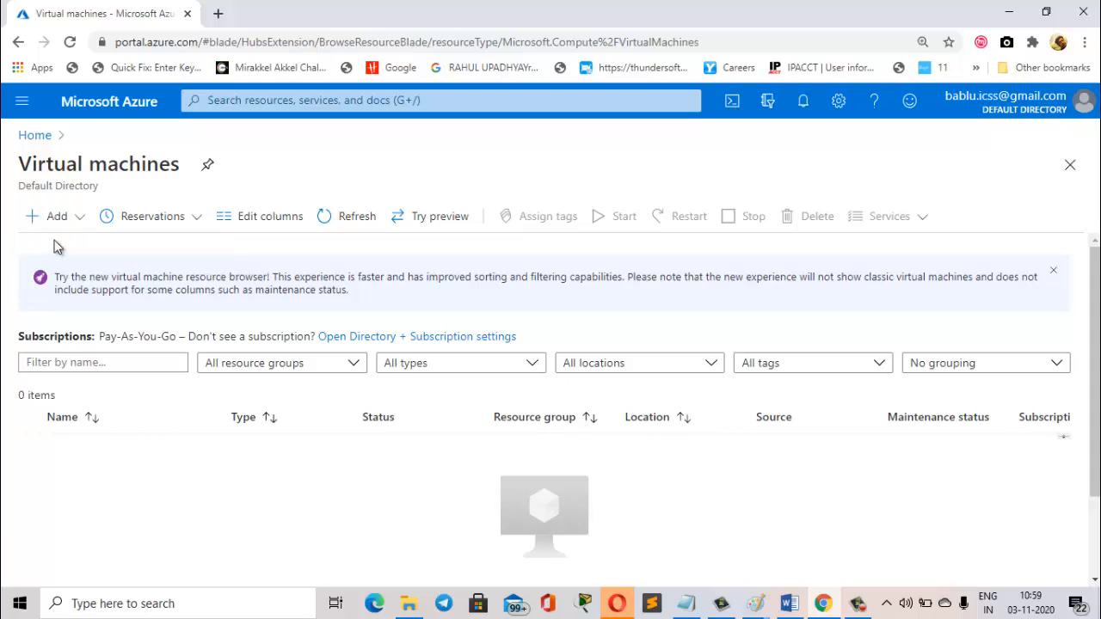
{"action": "left_click", "coordinate": [56, 219]}
{"action": "left_click", "coordinate": [76, 248]}
{"action": "left_click", "coordinate": [75, 218]}
{"action": "double_click", "coordinate": [82, 252]}
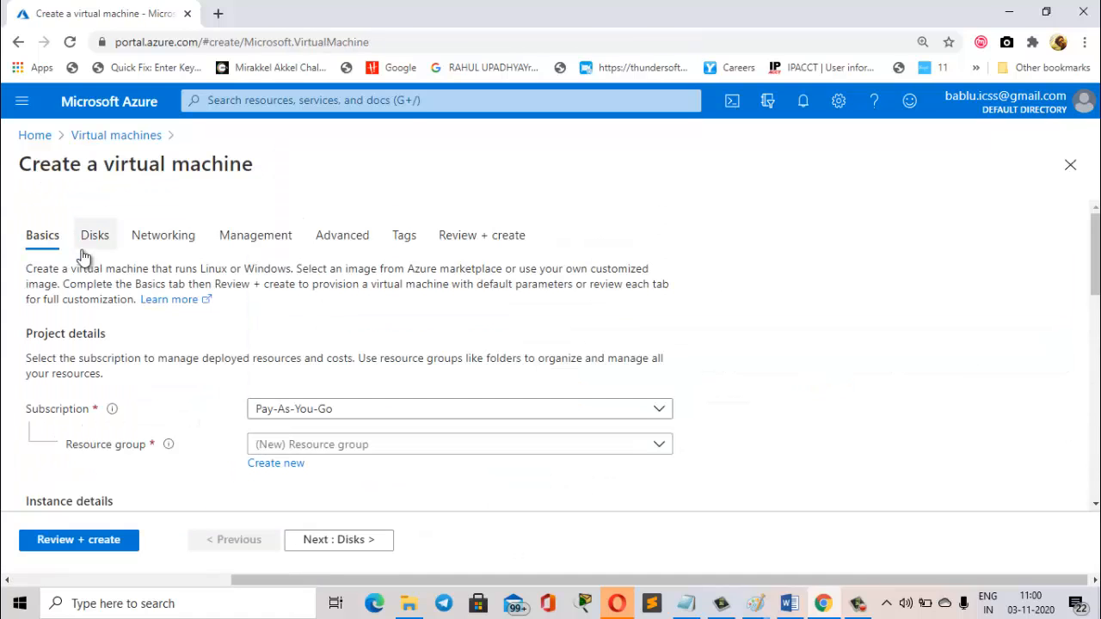
Place the VM in demo-resource, name it webserver-1, with no infrastructure redundancy required.
{"action": "scroll", "coordinate": [83, 255], "scroll_direction": "down", "scroll_amount": 3}
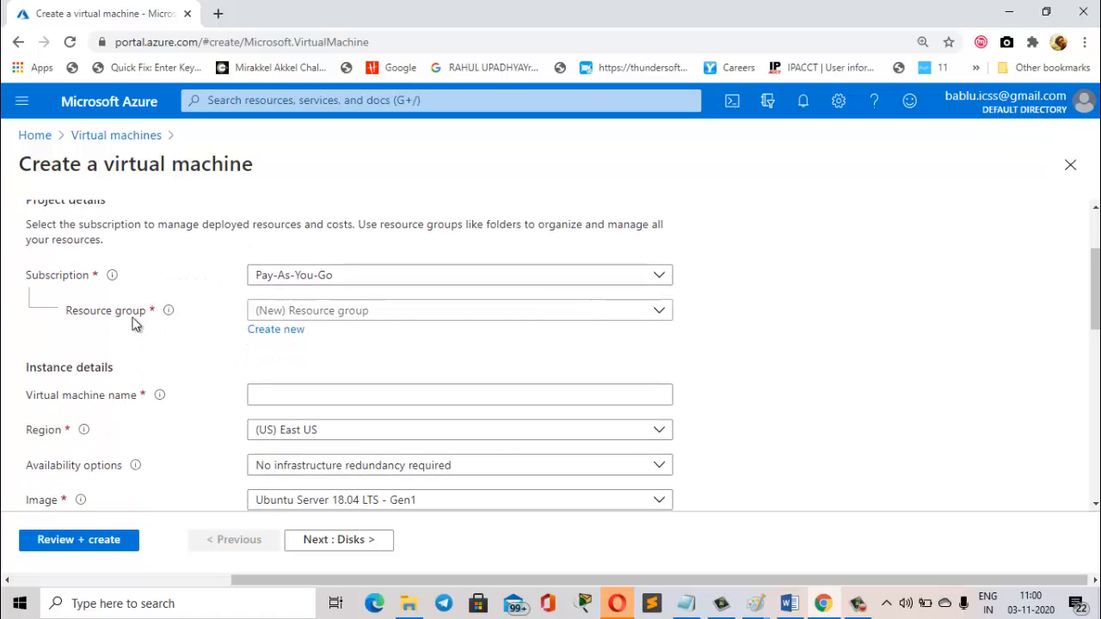
{"action": "left_click", "coordinate": [356, 311]}
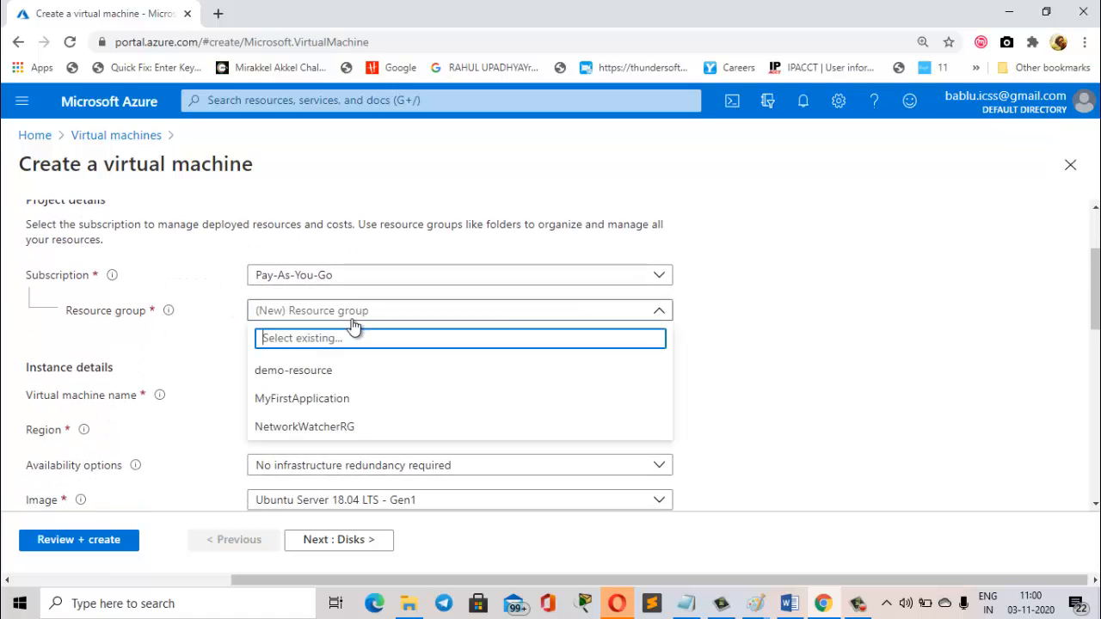
{"action": "left_click", "coordinate": [315, 376]}
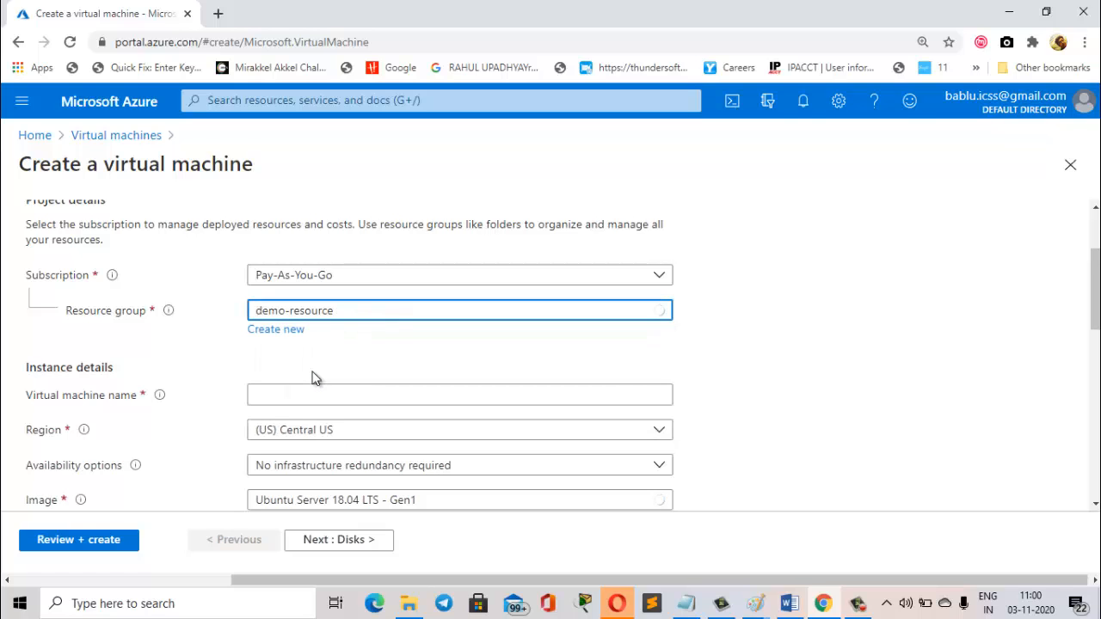
{"action": "scroll", "coordinate": [315, 379], "scroll_direction": "down", "scroll_amount": 1}
{"action": "left_click", "coordinate": [298, 317]}
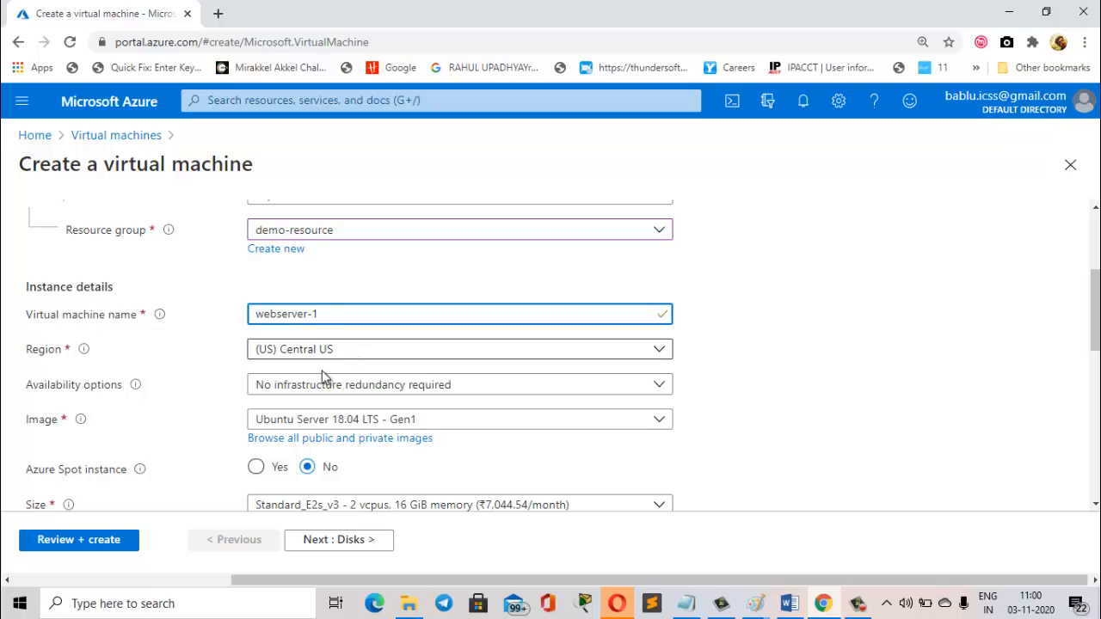
{"action": "left_click", "coordinate": [303, 394]}
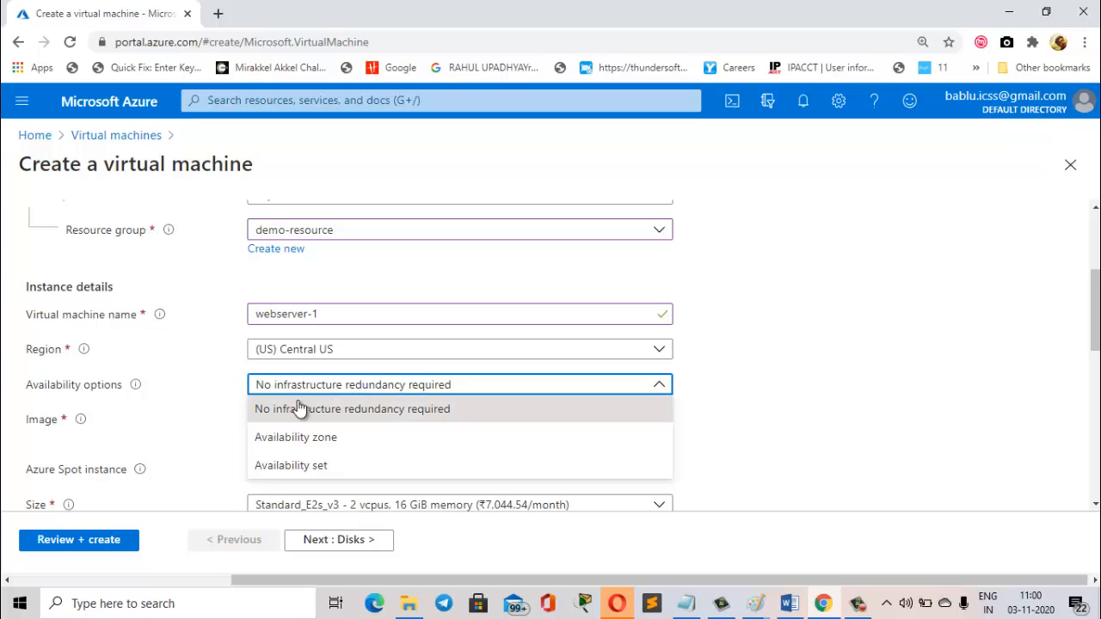
{"action": "left_click", "coordinate": [342, 410]}
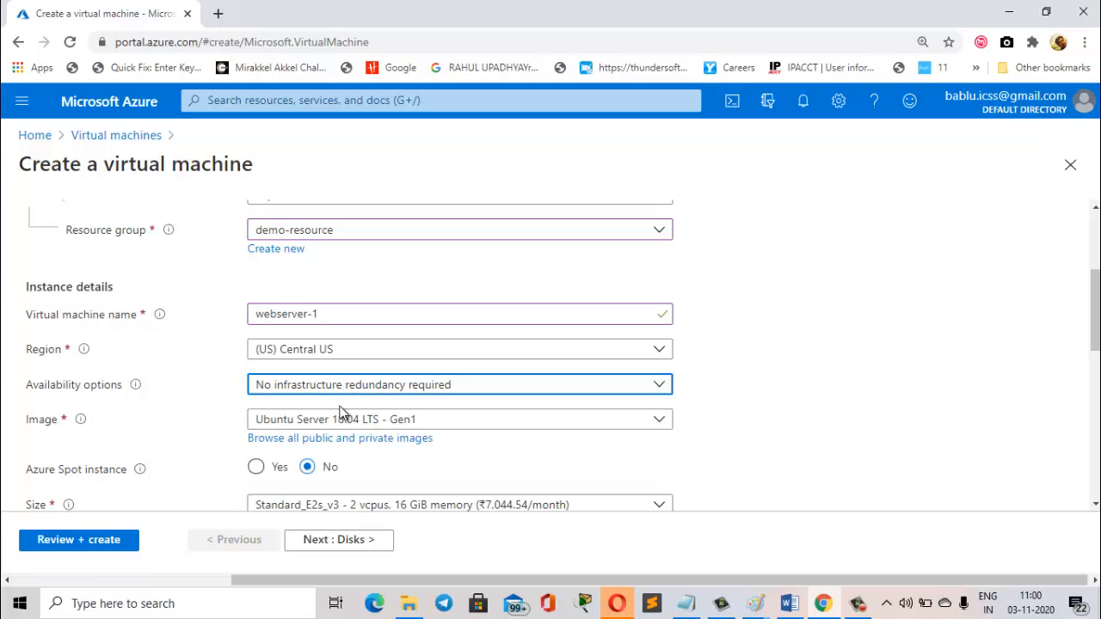
Choose the Windows Server 2012 R2 Datacenter image and show the VM size list.
{"action": "scroll", "coordinate": [344, 412], "scroll_direction": "down", "scroll_amount": 1}
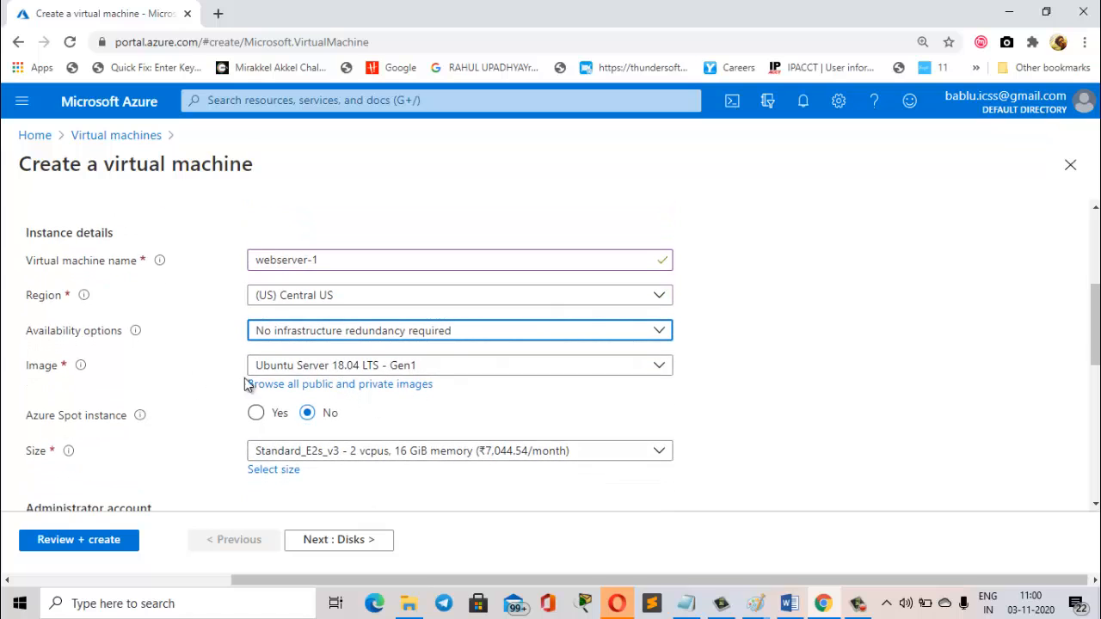
{"action": "left_click", "coordinate": [661, 368]}
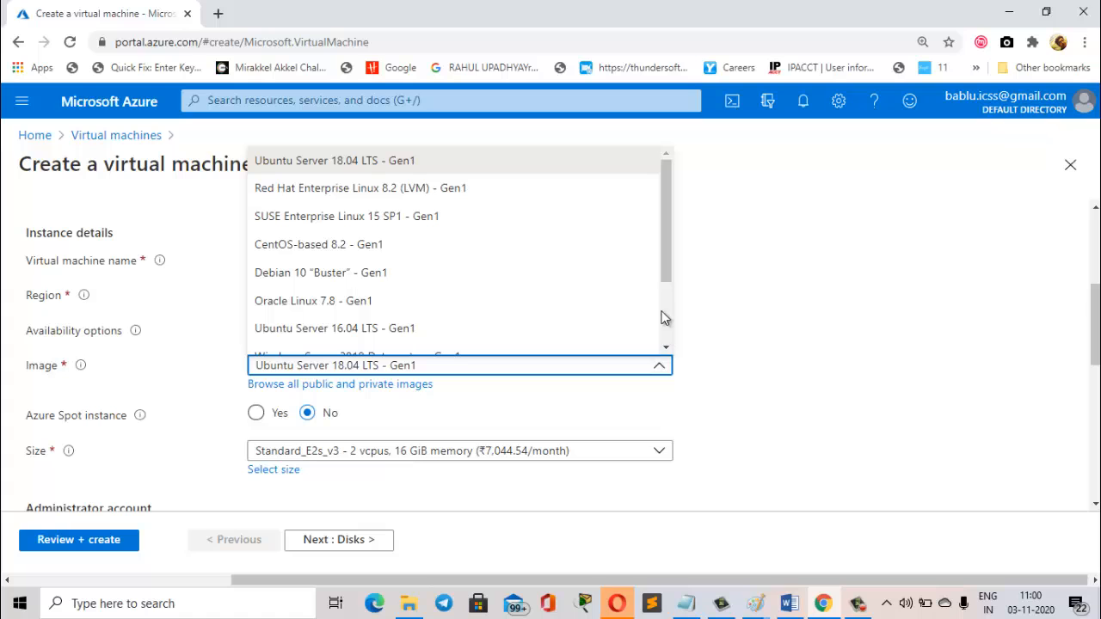
{"action": "left_click_drag", "start_coordinate": [667, 220], "coordinate": [665, 287]}
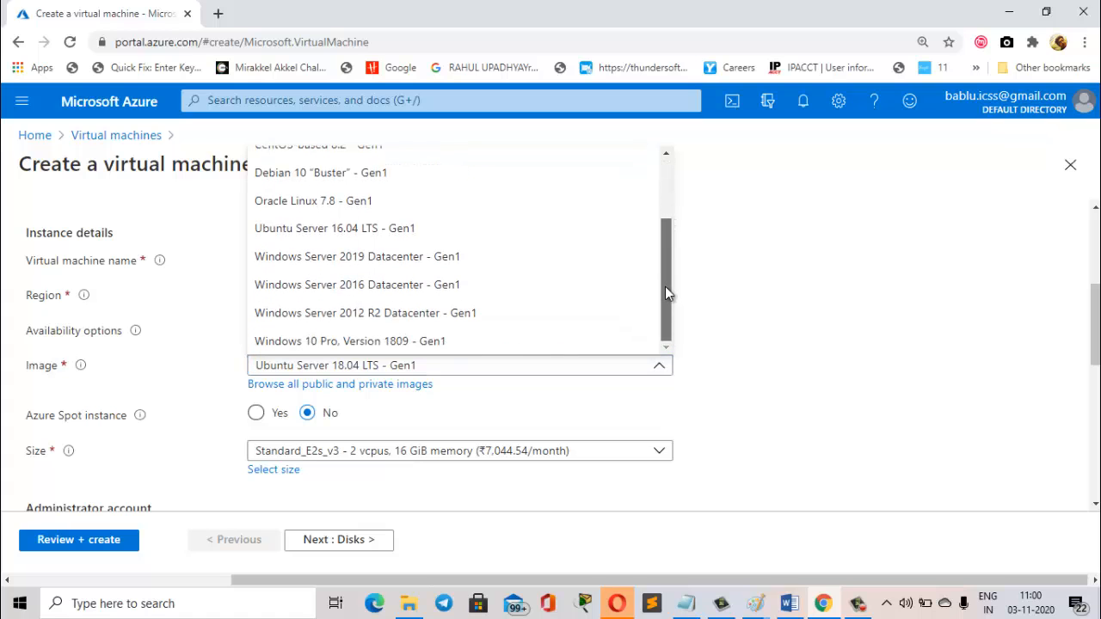
{"action": "left_click", "coordinate": [789, 604]}
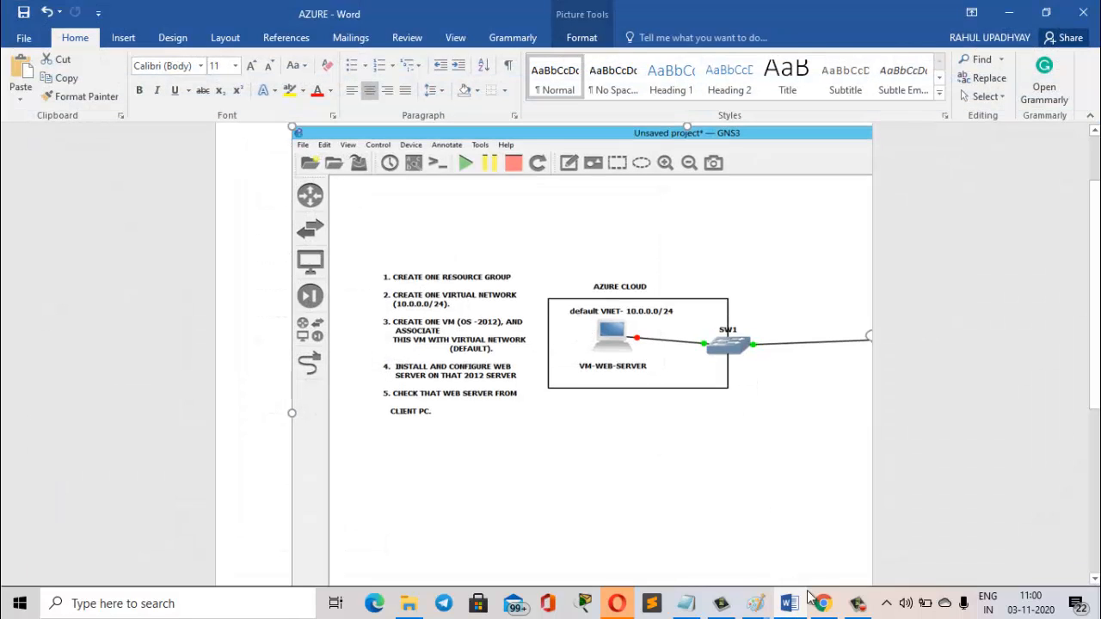
{"action": "mouse_move", "coordinate": [757, 616]}
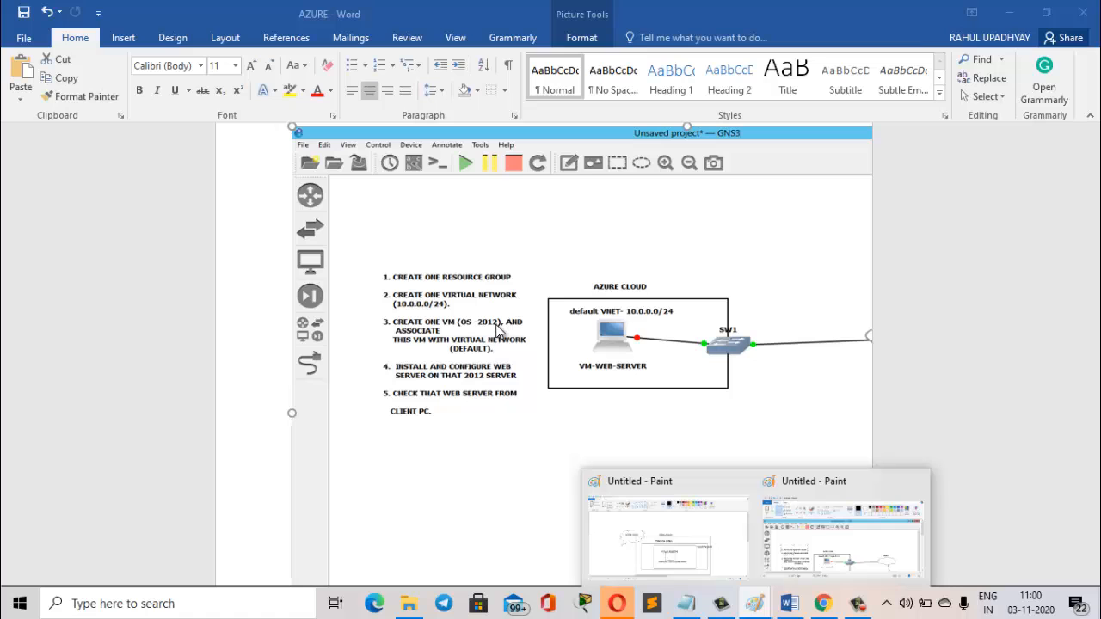
{"action": "left_click", "coordinate": [1015, 9]}
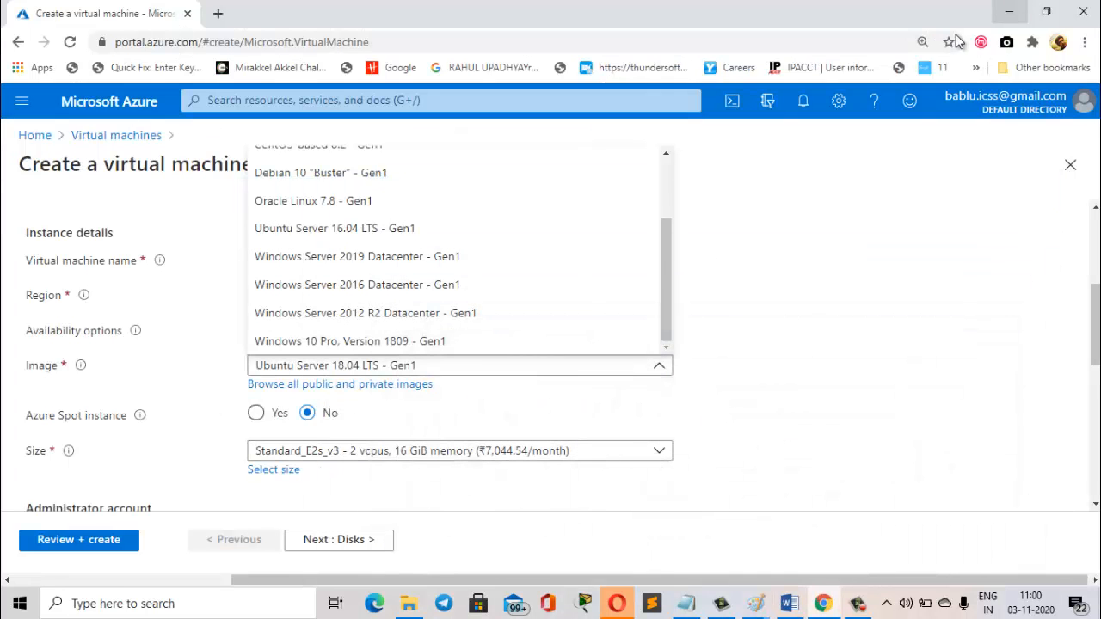
{"action": "left_click", "coordinate": [414, 315]}
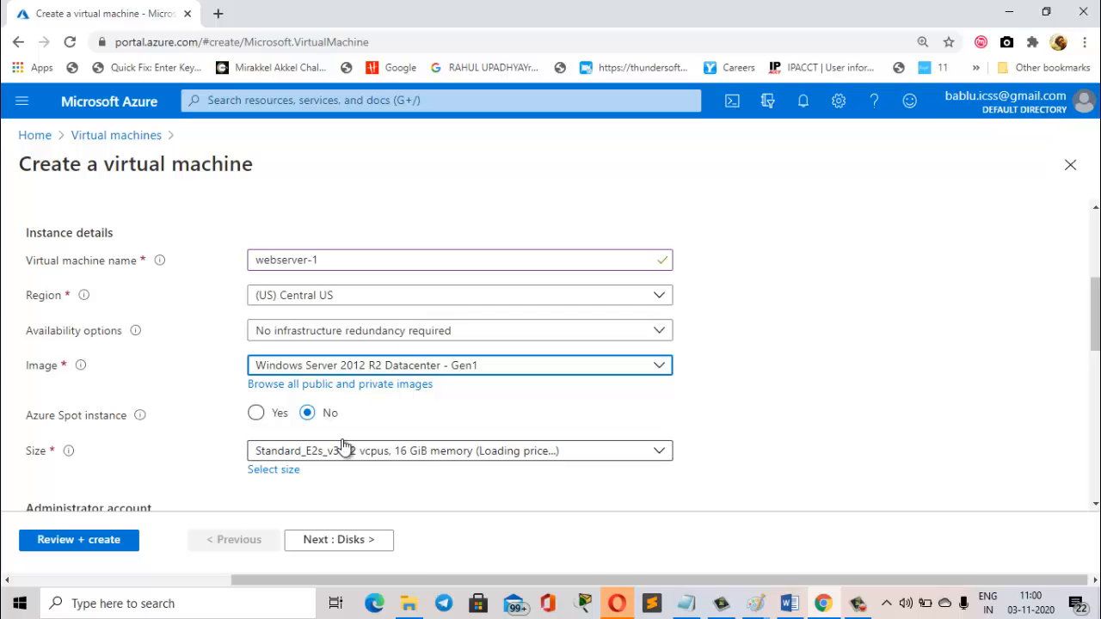
{"action": "left_click", "coordinate": [598, 456]}
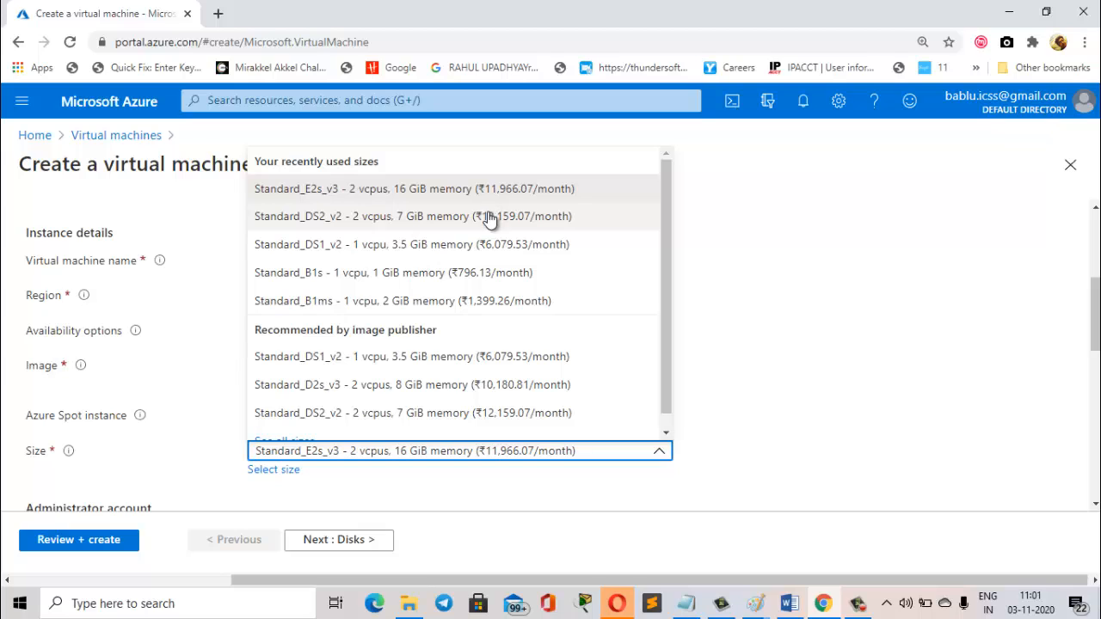
Select the Standard_D2s_v3 size (2 vCPU, 8 GiB) and enter the administrator username.
{"action": "left_click", "coordinate": [451, 387]}
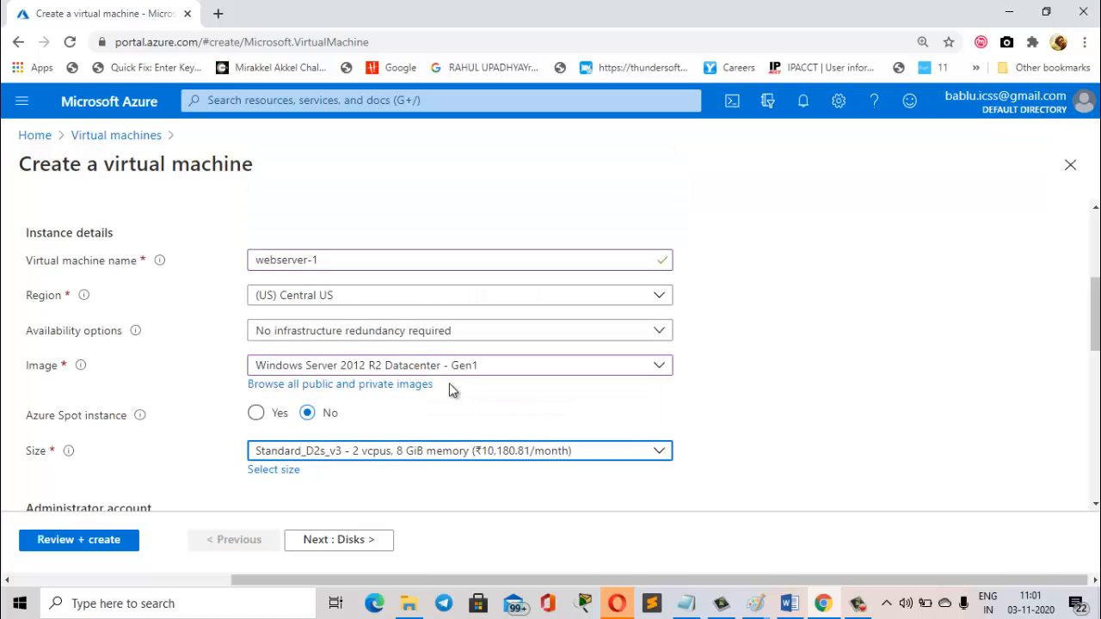
{"action": "scroll", "coordinate": [449, 389], "scroll_direction": "down", "scroll_amount": 2}
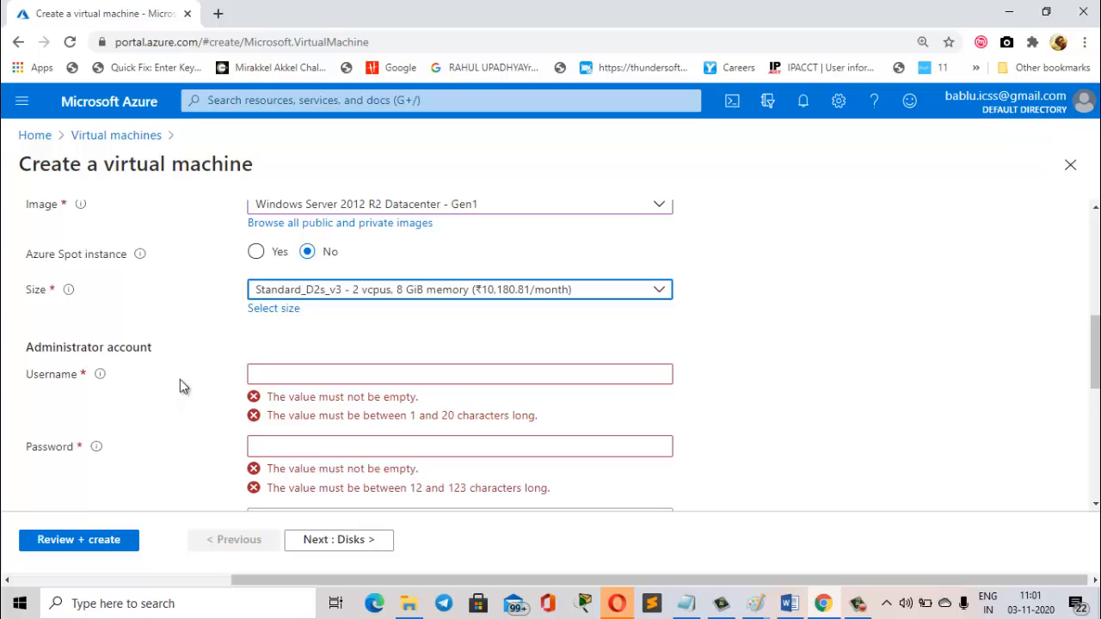
{"action": "left_click", "coordinate": [318, 374]}
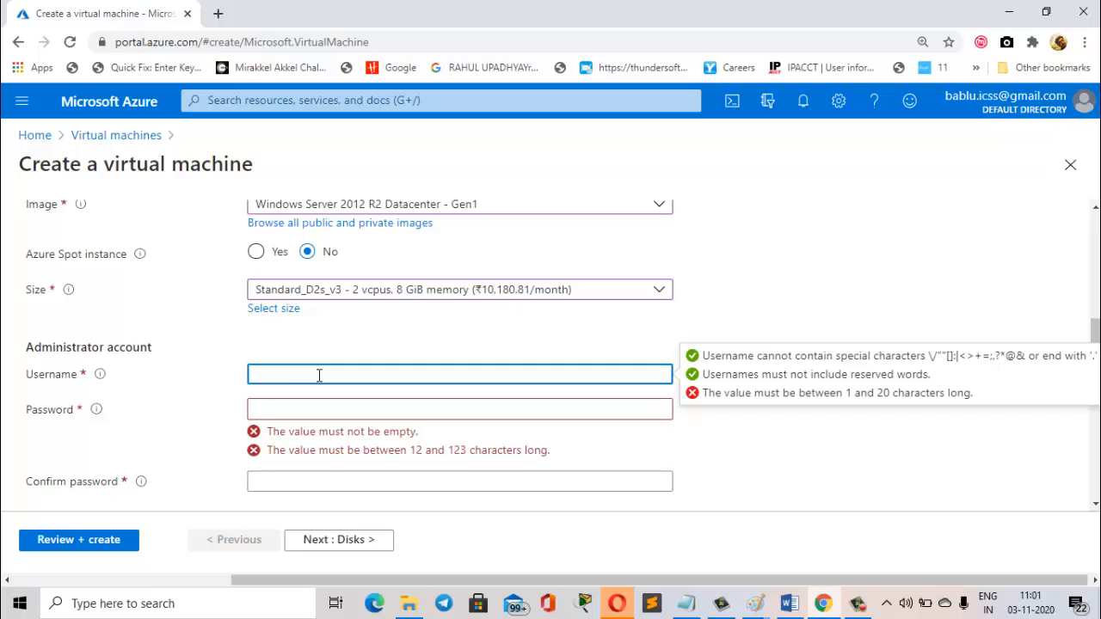
{"action": "type", "text": "icss"}
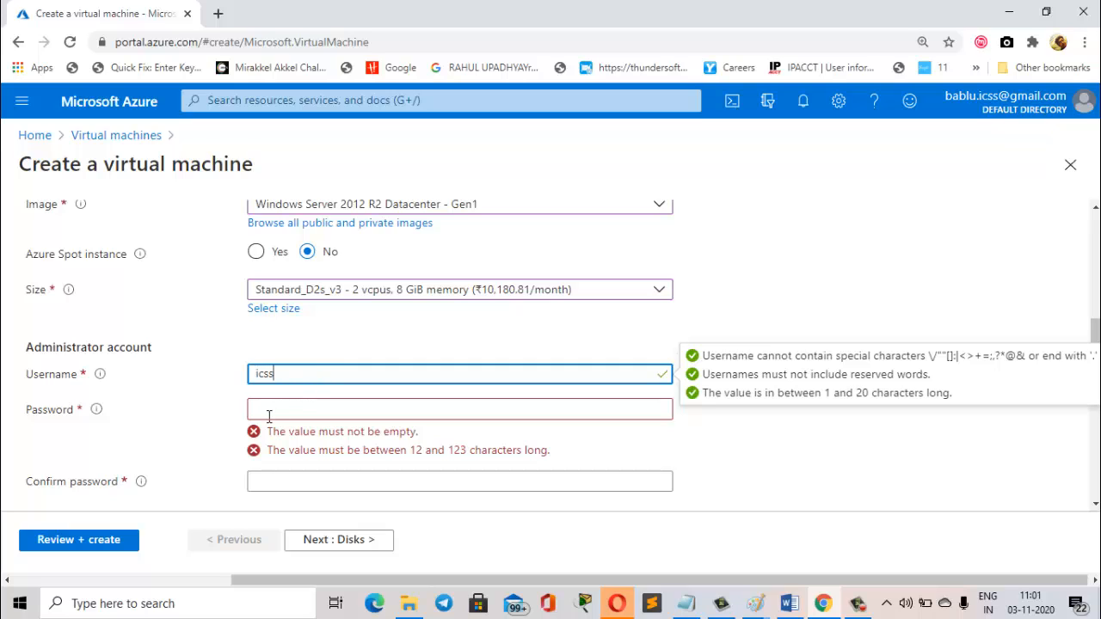
Paste the password saved in Notepad into Password and Confirm password.
{"action": "left_click", "coordinate": [271, 406]}
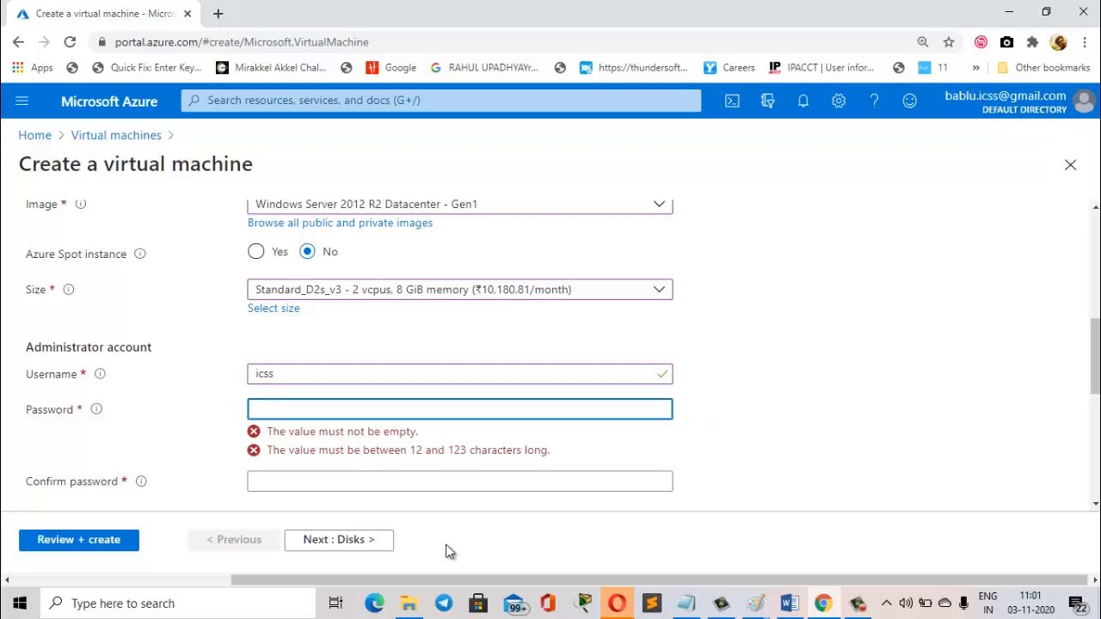
{"action": "left_click", "coordinate": [686, 603]}
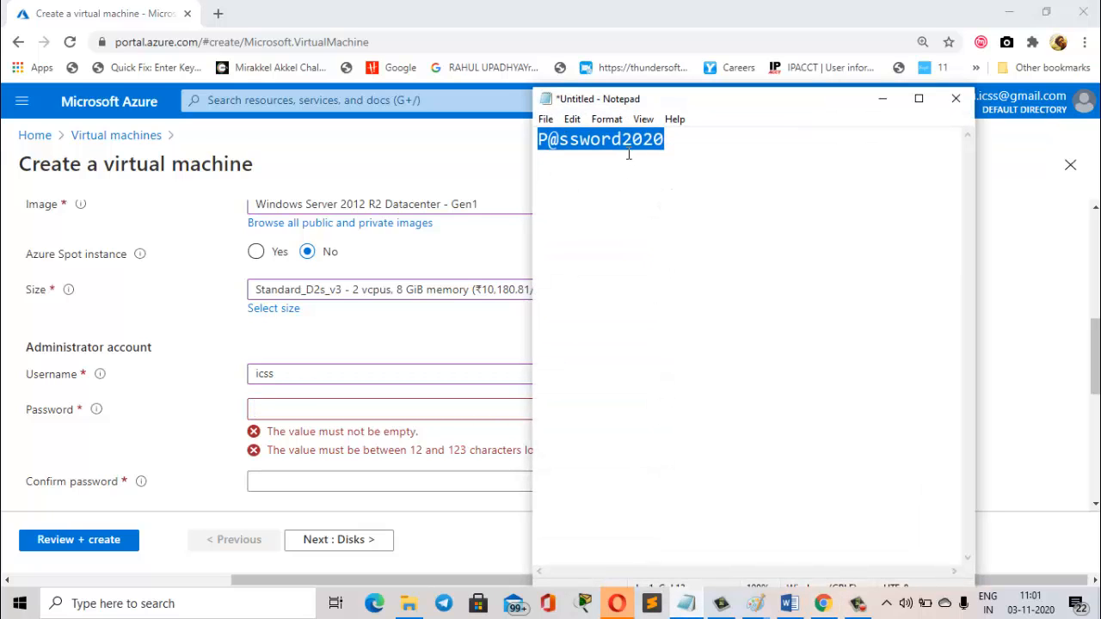
{"action": "left_click", "coordinate": [298, 413]}
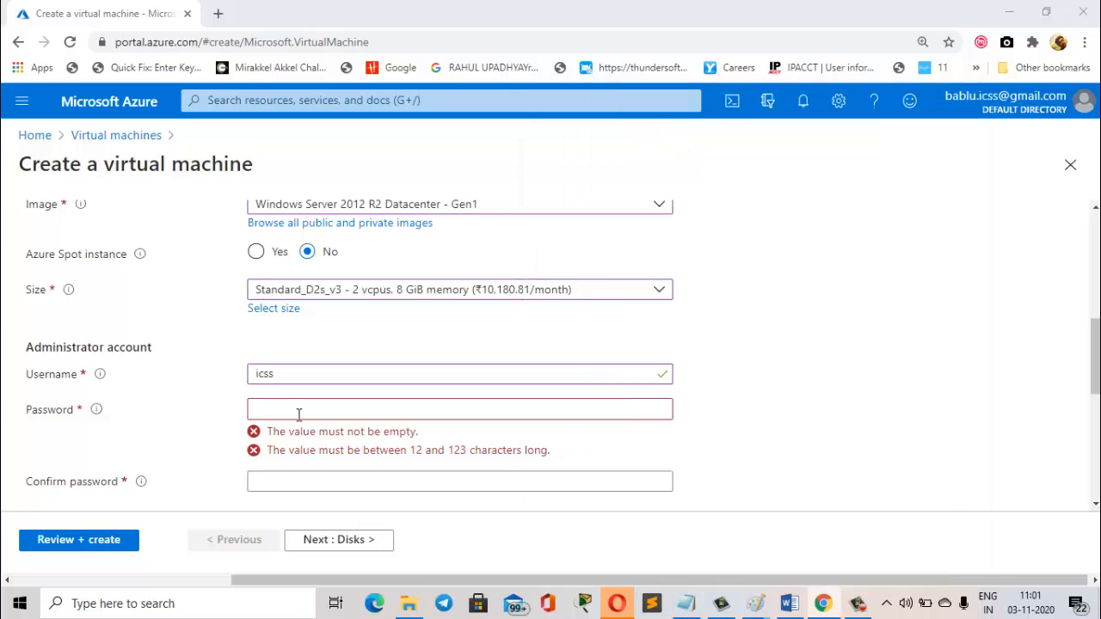
{"action": "key", "text": "ctrl+v"}
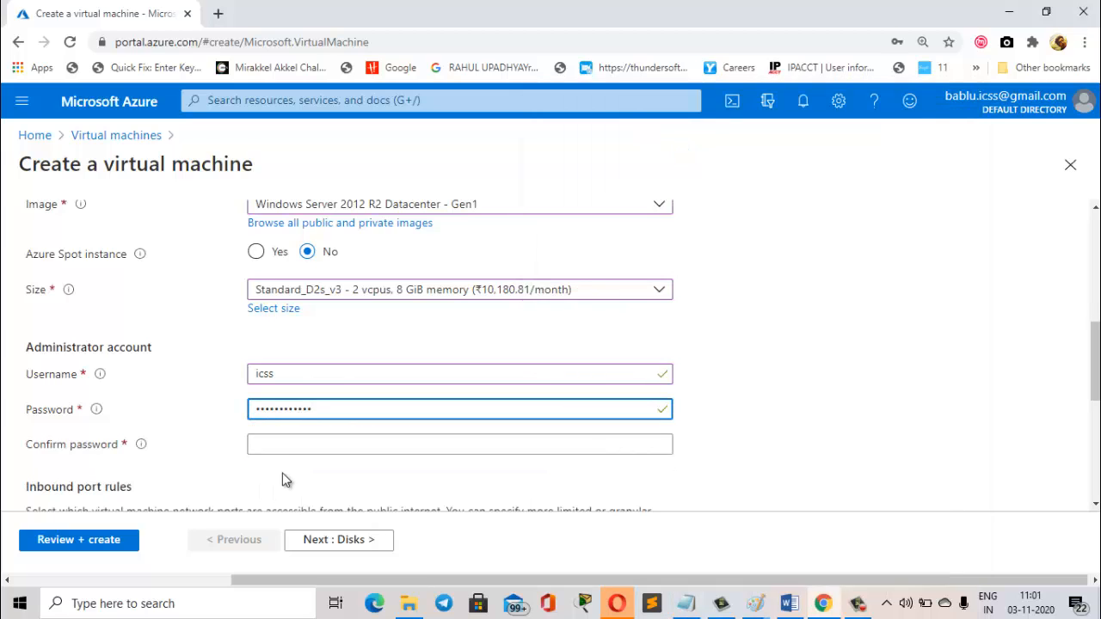
{"action": "left_click", "coordinate": [281, 449]}
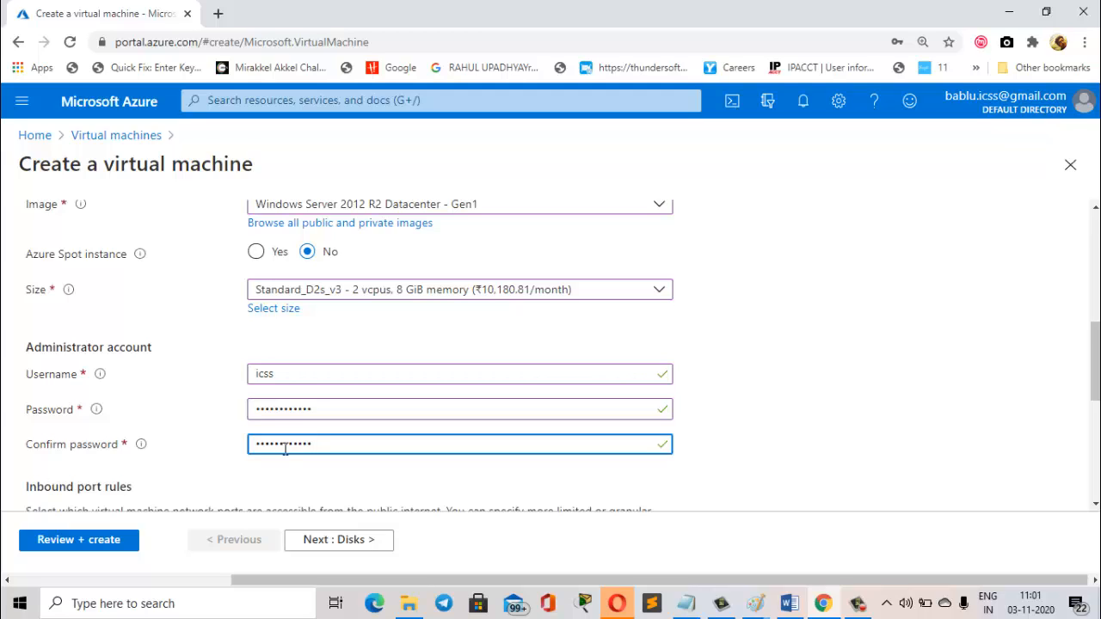
{"action": "scroll", "coordinate": [340, 373], "scroll_direction": "down", "scroll_amount": 2}
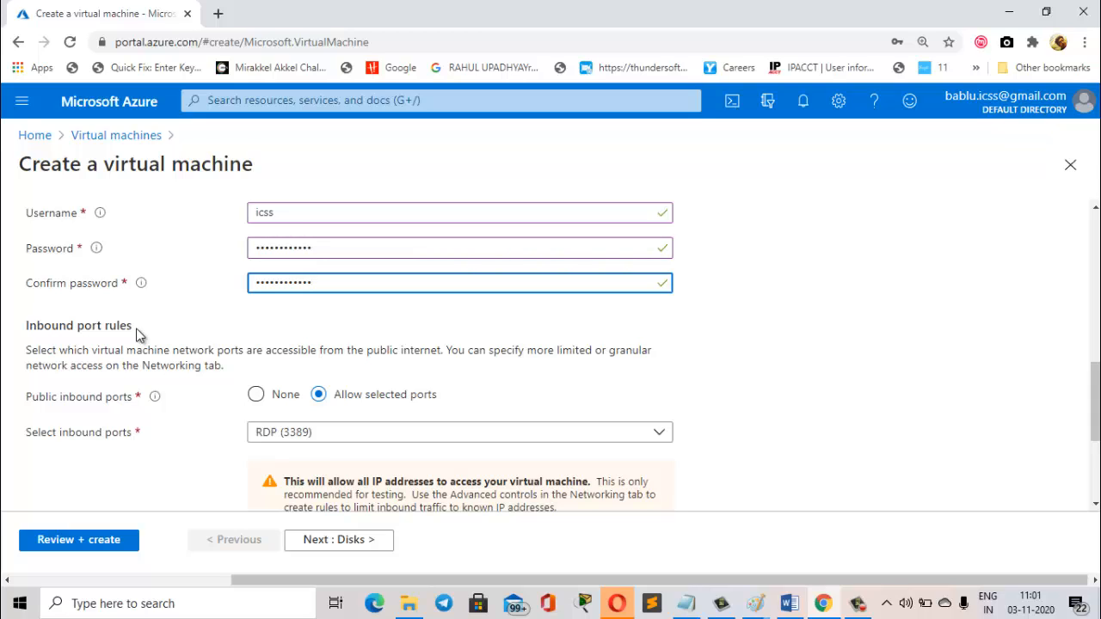
Allow inbound HTTP (80) and HTTPS (443) in addition to RDP (3389).
{"action": "left_click", "coordinate": [320, 436]}
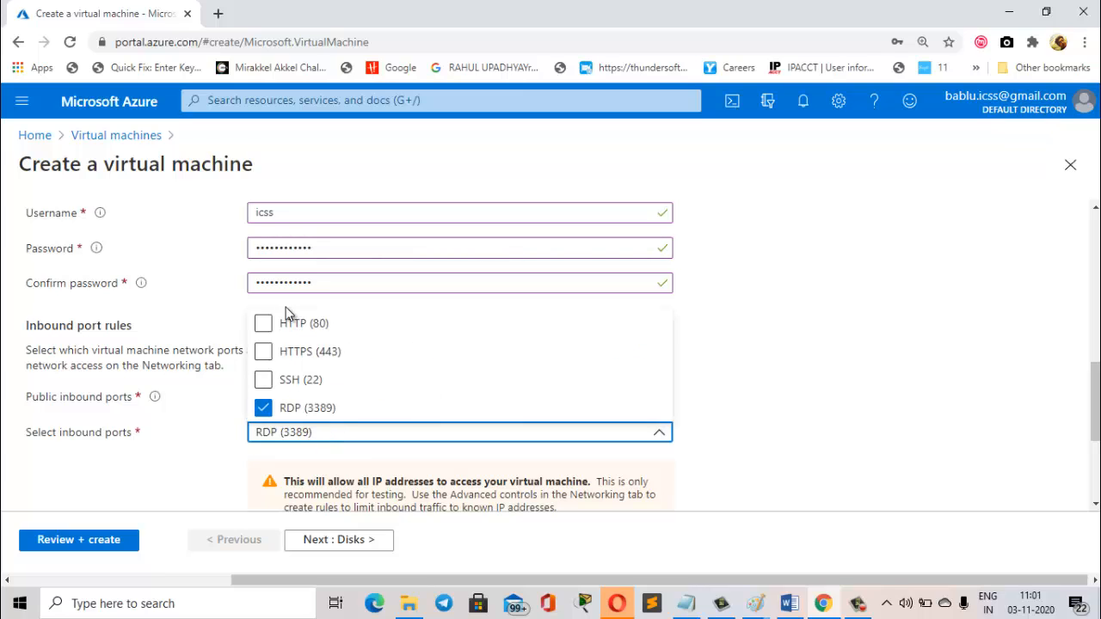
{"action": "left_click", "coordinate": [264, 326]}
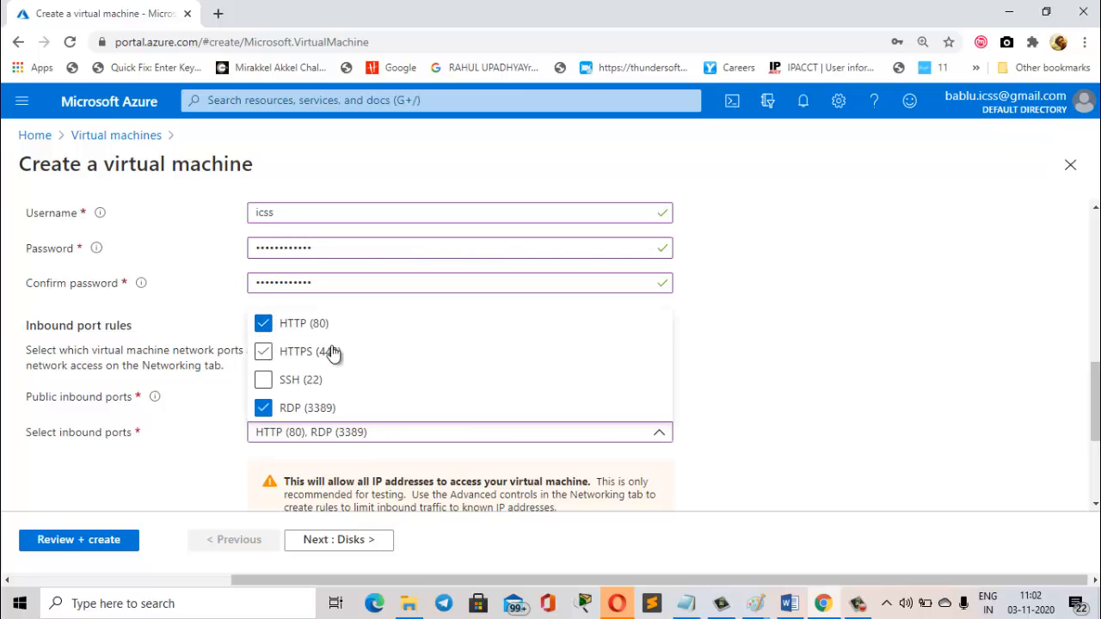
{"action": "left_click", "coordinate": [264, 354]}
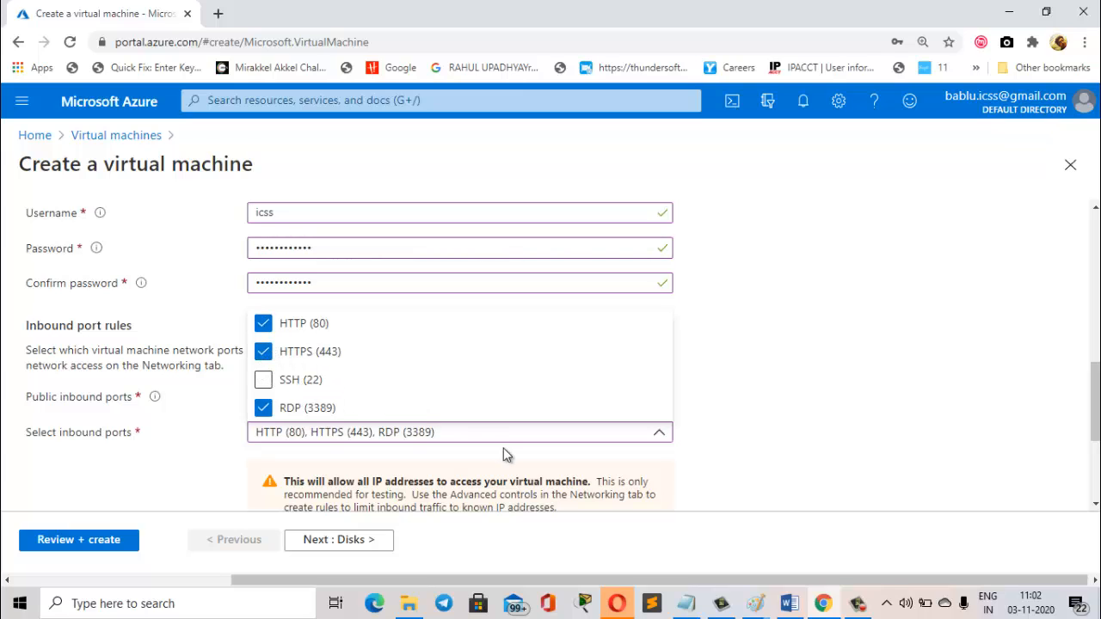
{"action": "left_click", "coordinate": [725, 374]}
{"action": "scroll", "coordinate": [550, 344], "scroll_direction": "up", "scroll_amount": 2}
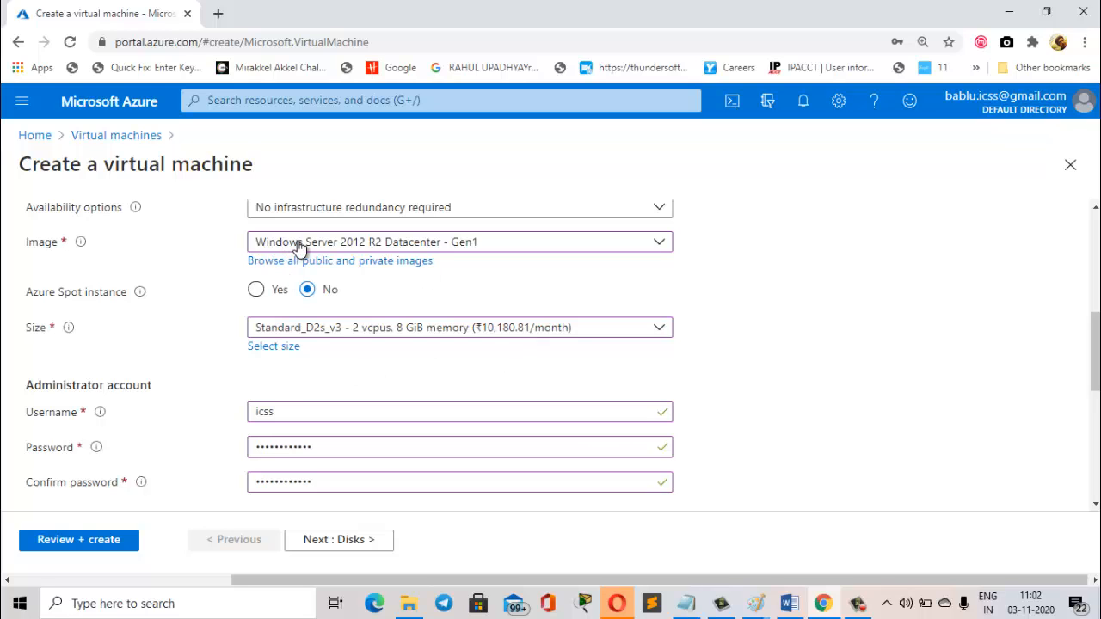
{"action": "scroll", "coordinate": [298, 247], "scroll_direction": "down", "scroll_amount": 3}
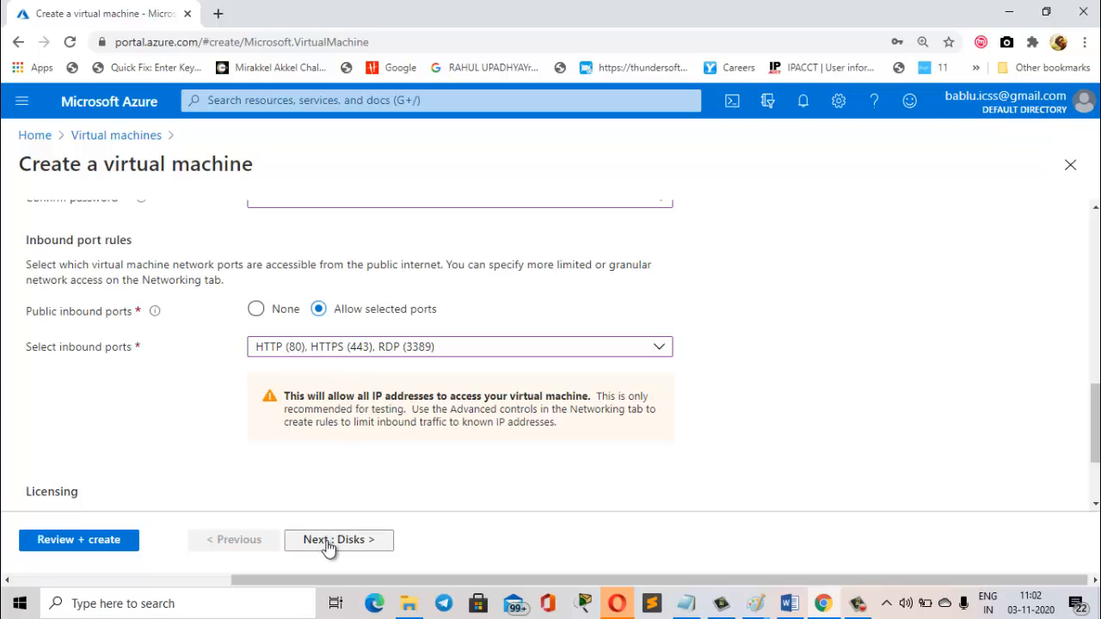
{"action": "scroll", "coordinate": [339, 484], "scroll_direction": "down", "scroll_amount": 3}
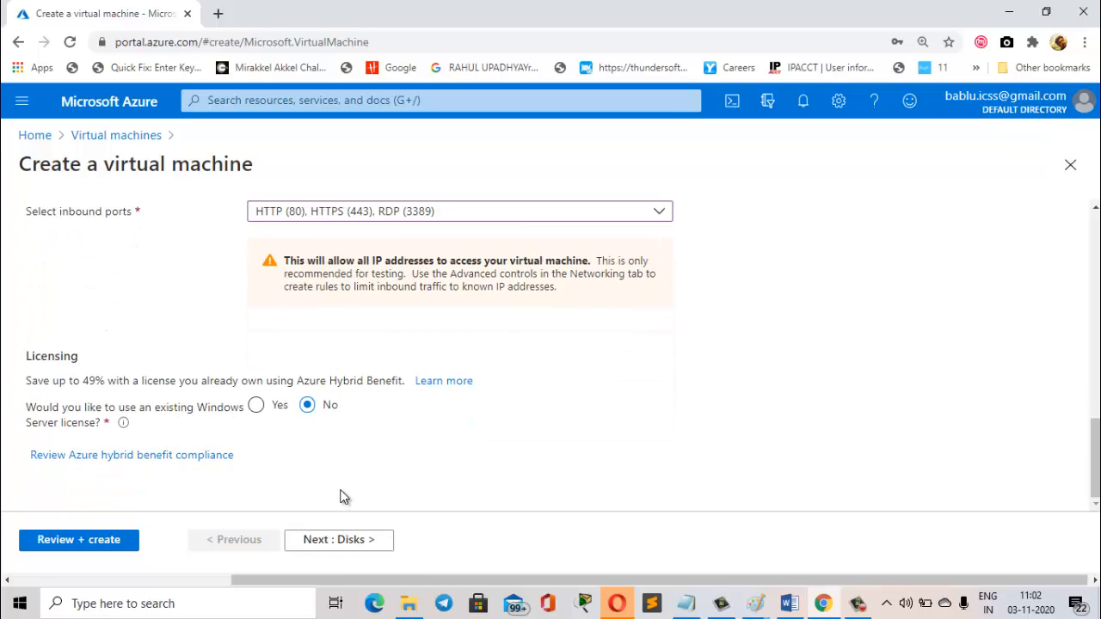
Keep Premium SSD and platform-managed key encryption for the OS disk.
{"action": "left_click", "coordinate": [339, 542]}
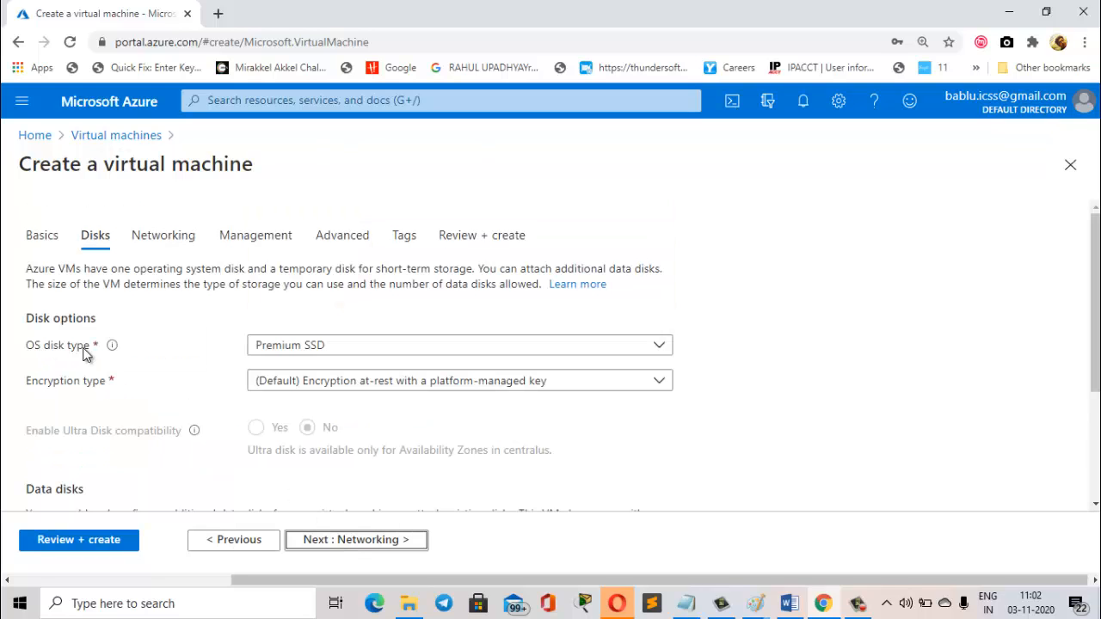
{"action": "left_click", "coordinate": [375, 345]}
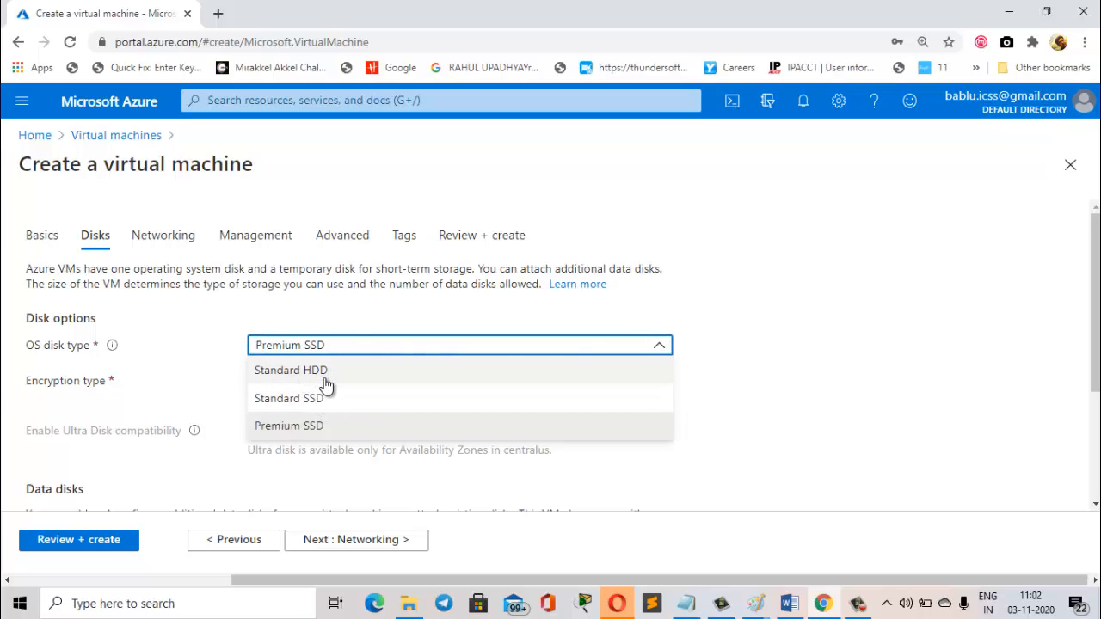
{"action": "left_click", "coordinate": [316, 424]}
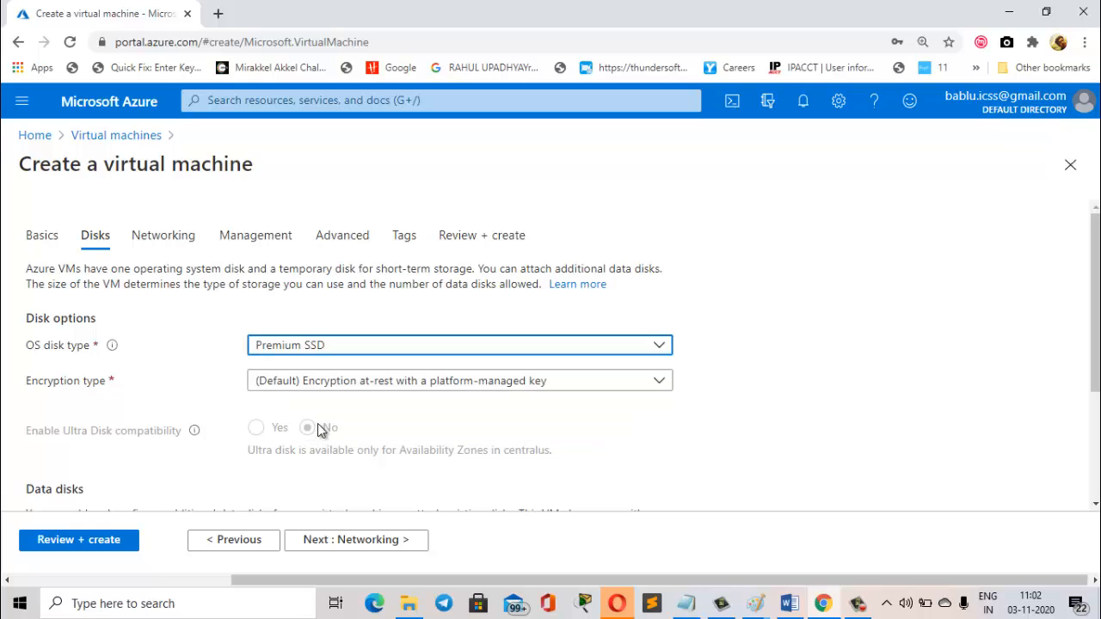
{"action": "left_click", "coordinate": [370, 384]}
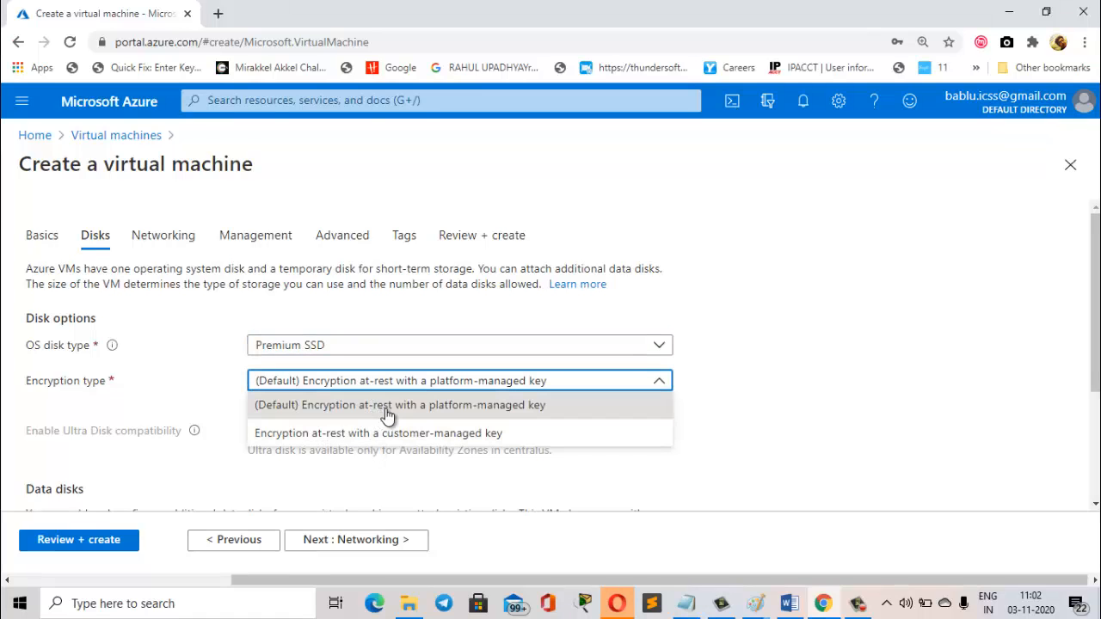
{"action": "left_click", "coordinate": [382, 409]}
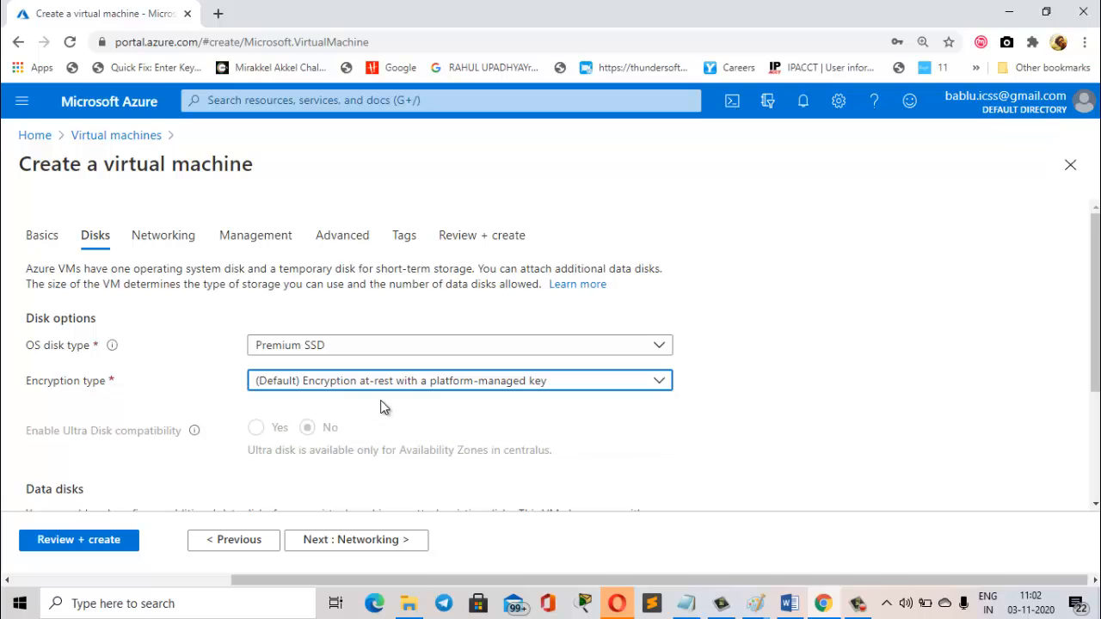
Accept networking defaults: demo-vnet, subnet 10.1.0.0/24, new webserver-1-ip public IP.
{"action": "left_click", "coordinate": [351, 542]}
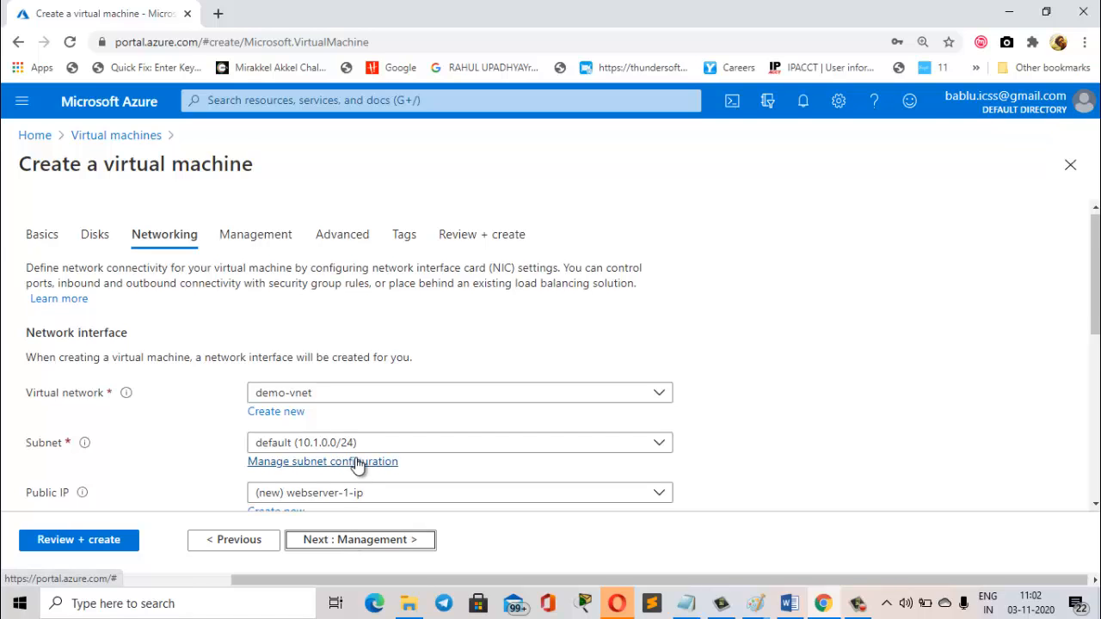
{"action": "scroll", "coordinate": [262, 303], "scroll_direction": "down", "scroll_amount": 1}
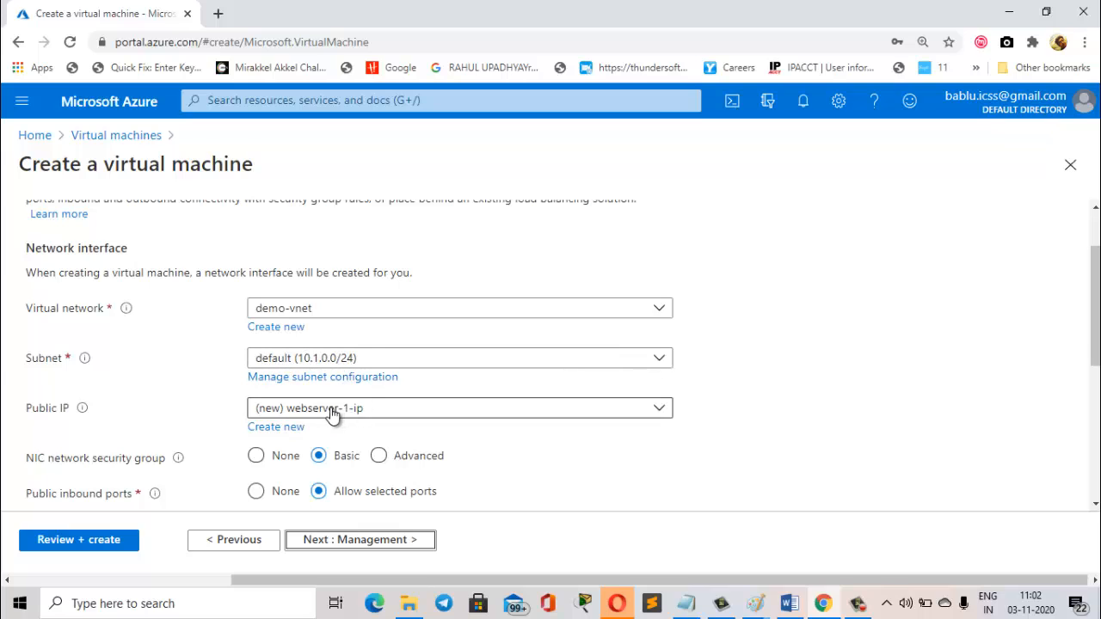
{"action": "scroll", "coordinate": [372, 415], "scroll_direction": "down", "scroll_amount": 1}
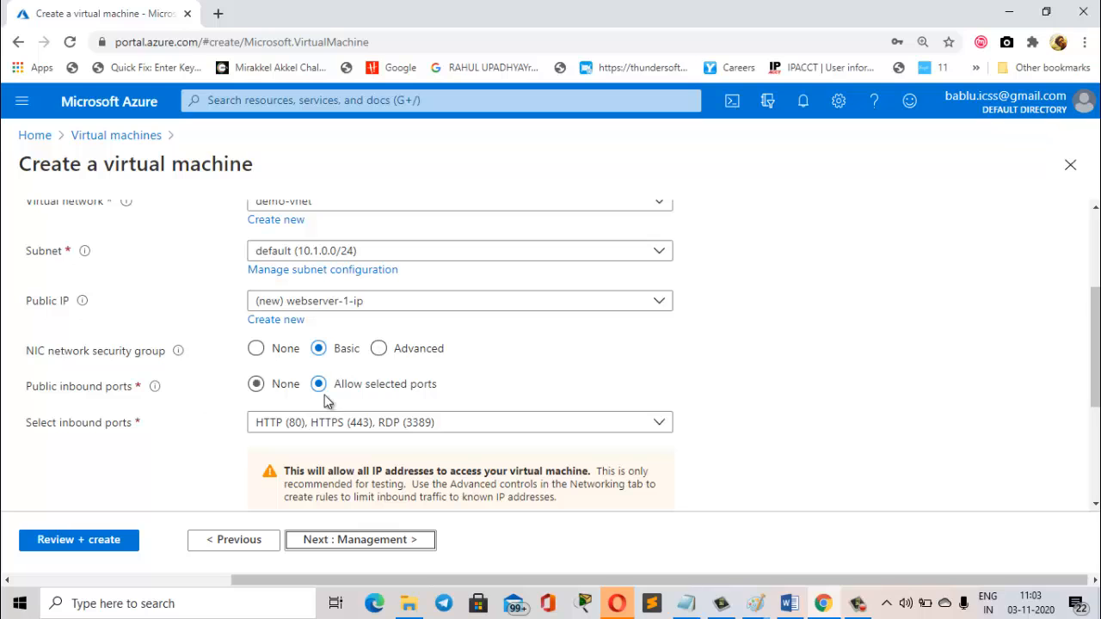
{"action": "scroll", "coordinate": [378, 402], "scroll_direction": "down", "scroll_amount": 2}
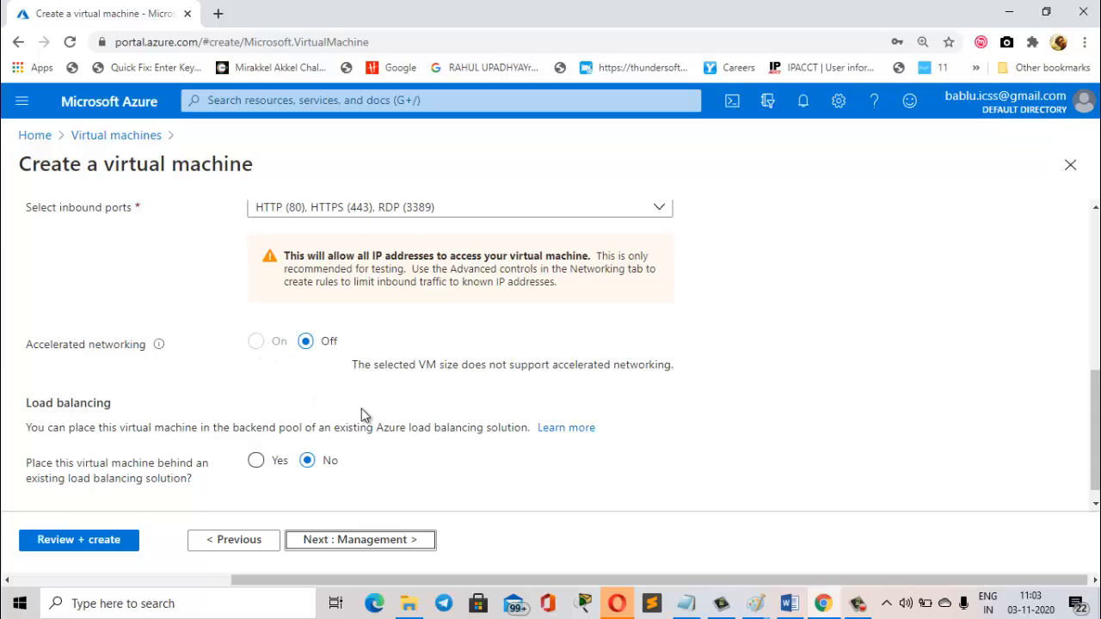
{"action": "left_click", "coordinate": [361, 542]}
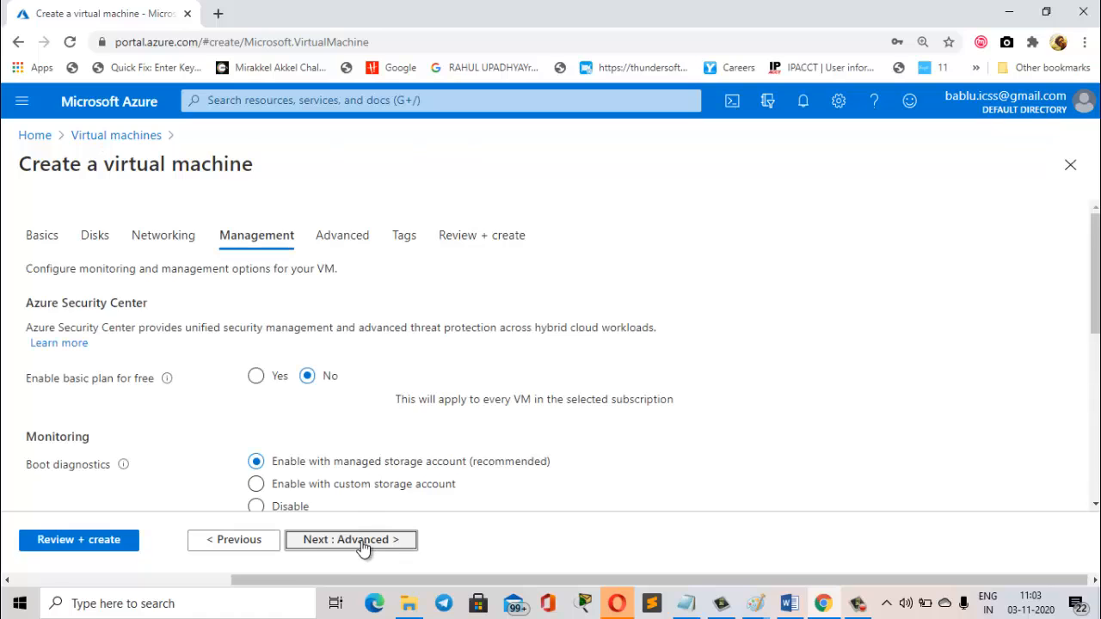
Skip Advanced and Tags to reach Review + create, where the Standard D2s v3 VM validates.
{"action": "scroll", "coordinate": [357, 449], "scroll_direction": "down", "scroll_amount": 2}
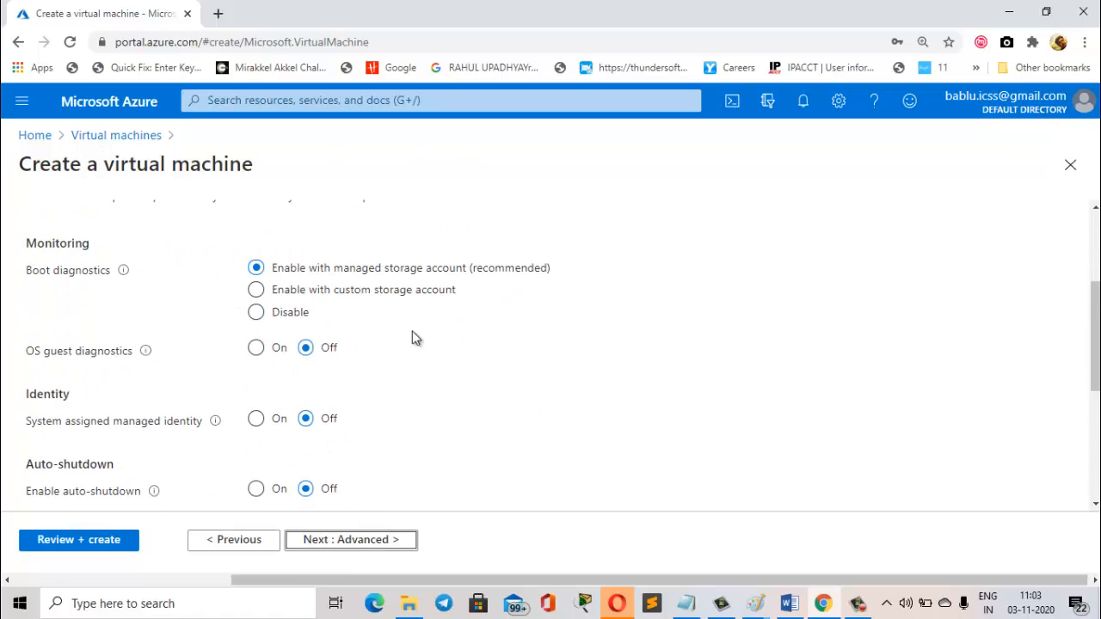
{"action": "mouse_move", "coordinate": [120, 281]}
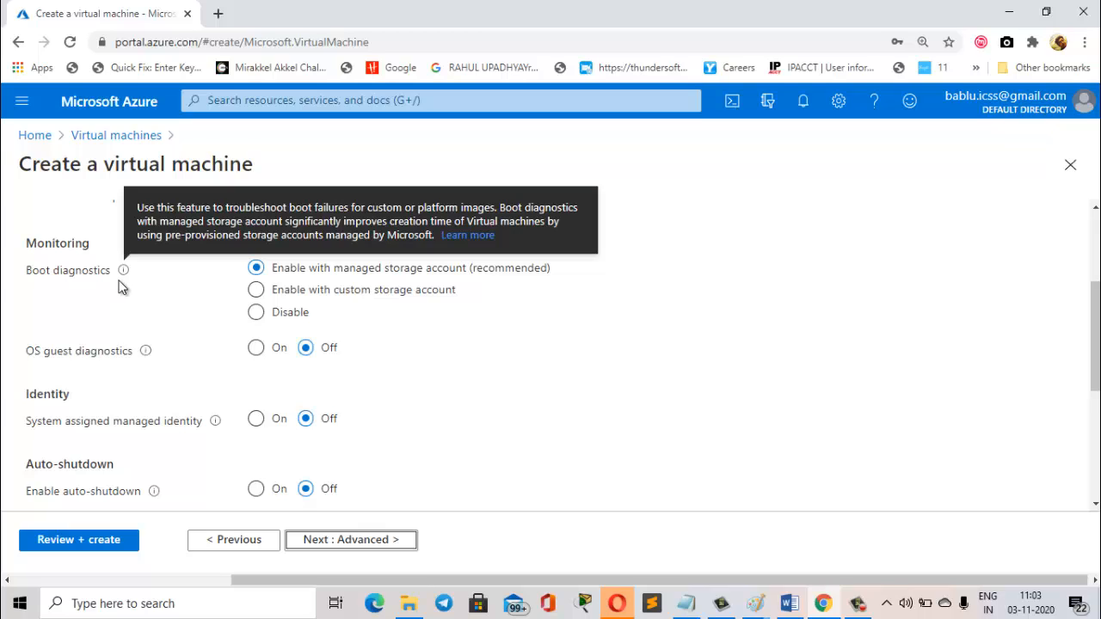
{"action": "left_click", "coordinate": [346, 540]}
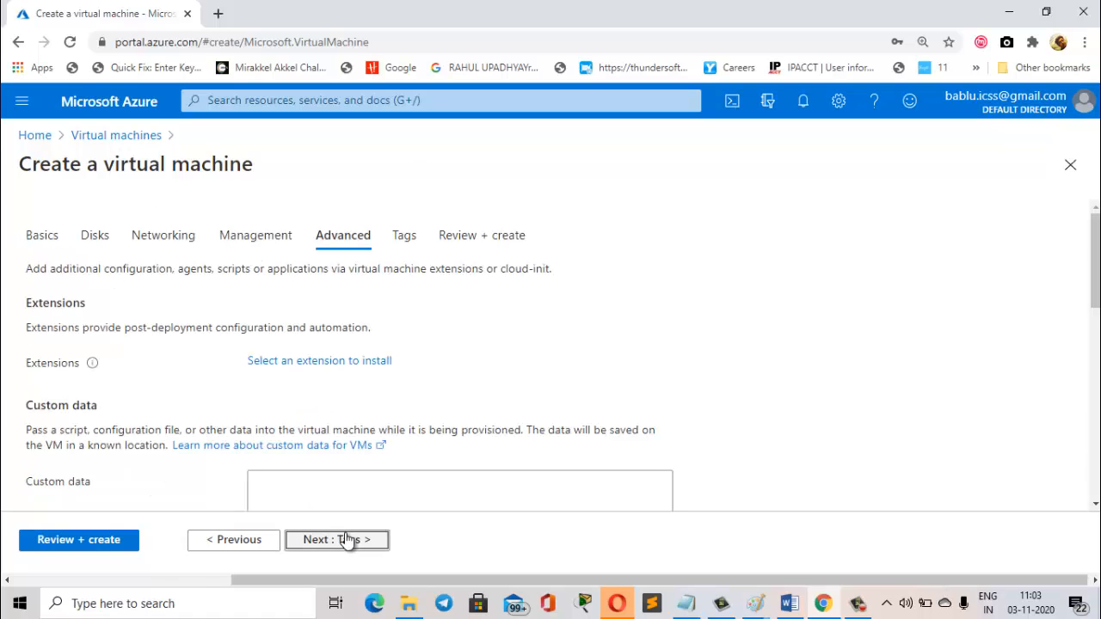
{"action": "left_click", "coordinate": [347, 539]}
{"action": "left_click", "coordinate": [345, 539]}
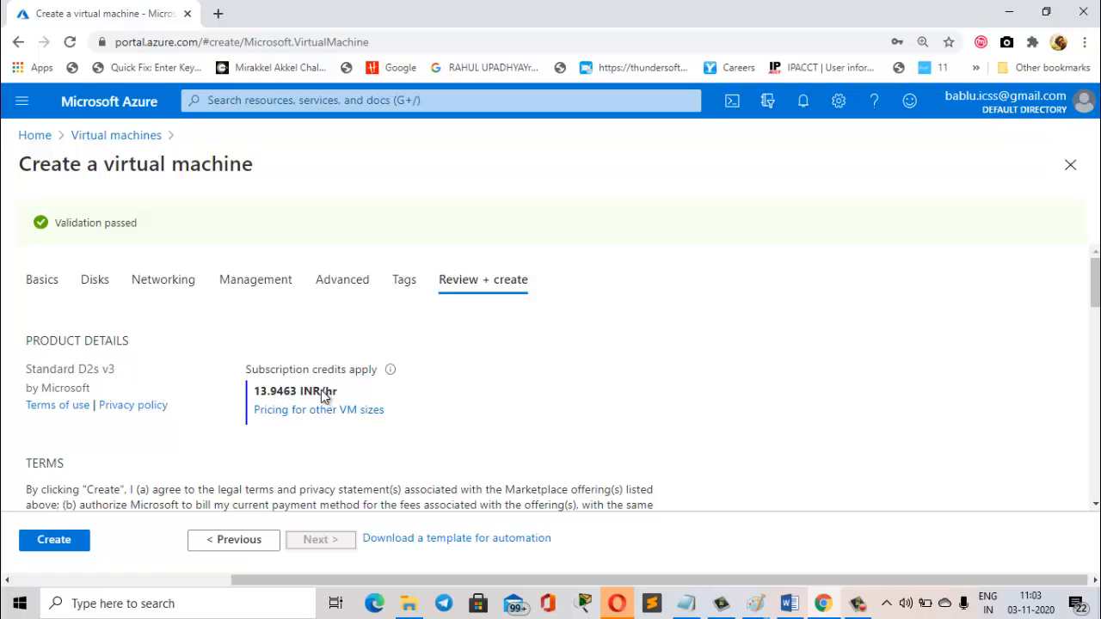
Create the webserver-1 virtual machine and watch its deployment begin.
{"action": "left_click", "coordinate": [36, 542]}
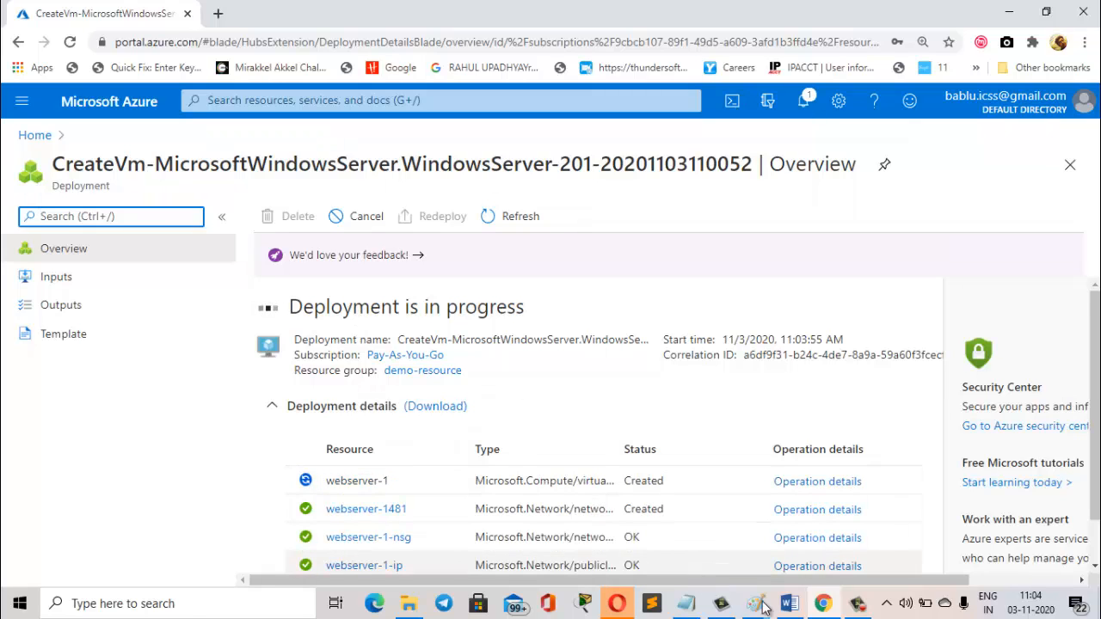
Bring the Paint task diagram back up and scroll down to step 4.
{"action": "mouse_move", "coordinate": [760, 609]}
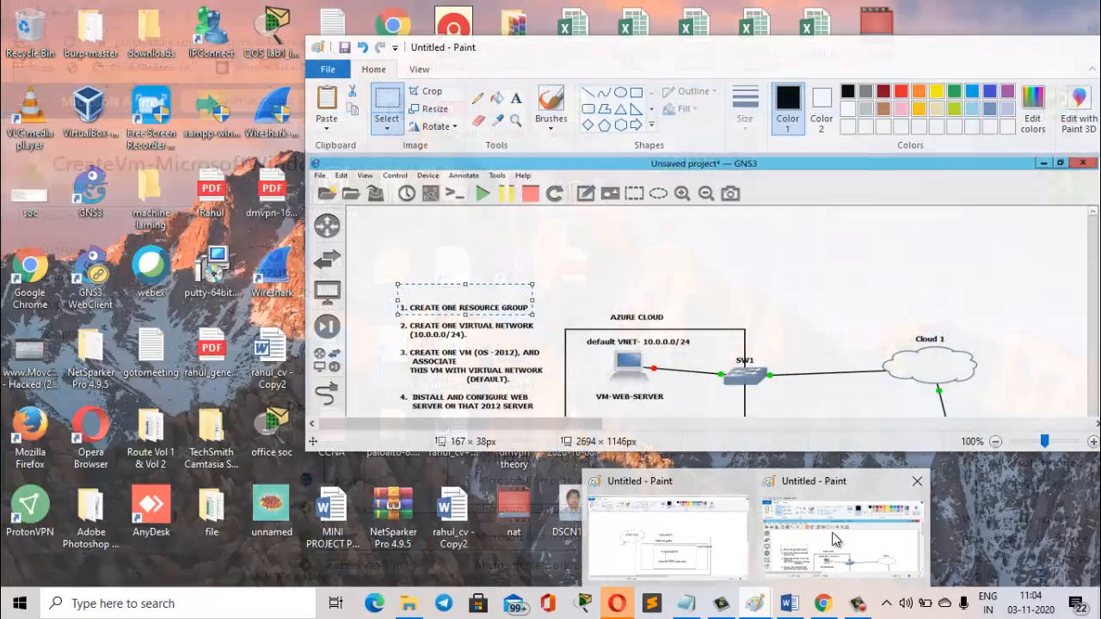
{"action": "left_click", "coordinate": [711, 543]}
{"action": "scroll", "coordinate": [560, 307], "scroll_direction": "down", "scroll_amount": 5}
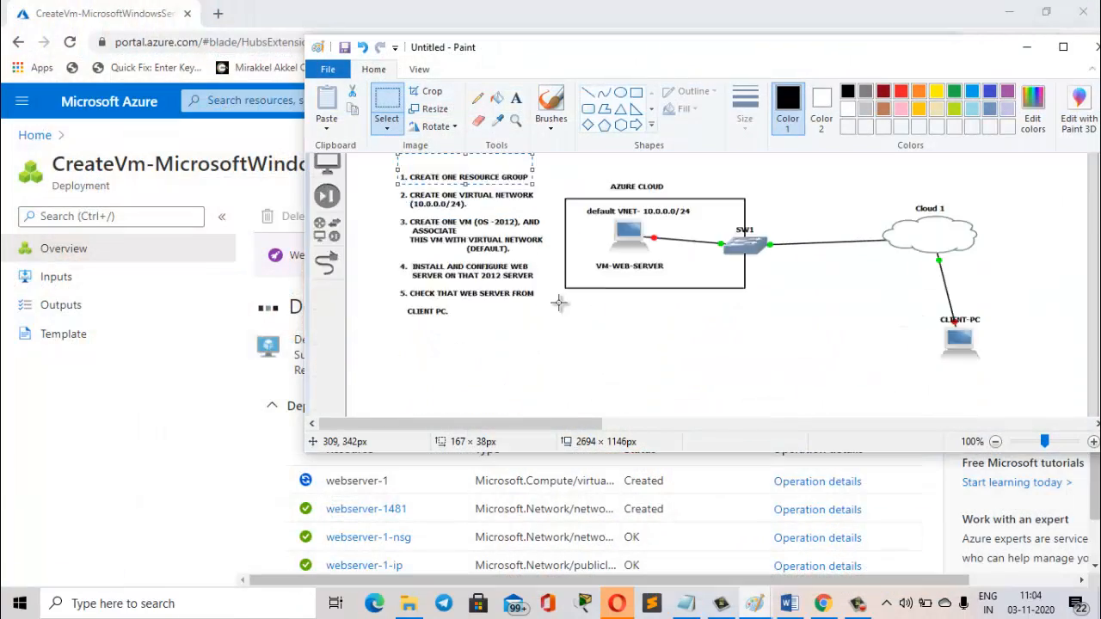
{"action": "mouse_move", "coordinate": [398, 193]}
{"action": "left_mouse_down"}
{"action": "mouse_move", "coordinate": [478, 225]}
{"action": "mouse_move", "coordinate": [533, 223]}
{"action": "left_mouse_up"}
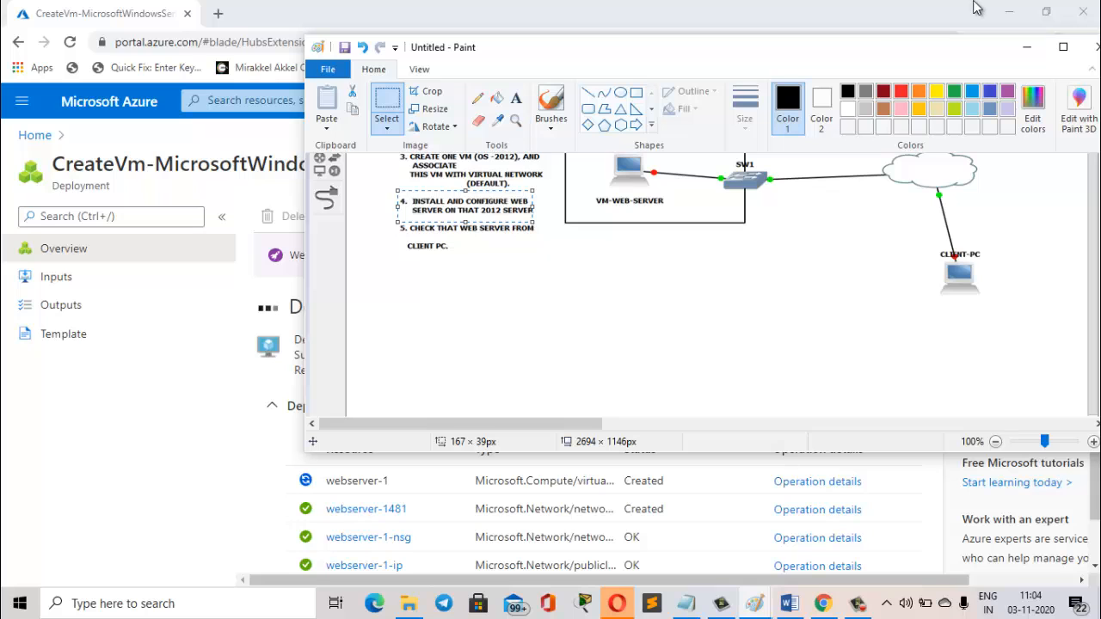
Minimize Chrome, both Paint windows and Notepad to show the bare desktop.
{"action": "left_click", "coordinate": [1015, 14]}
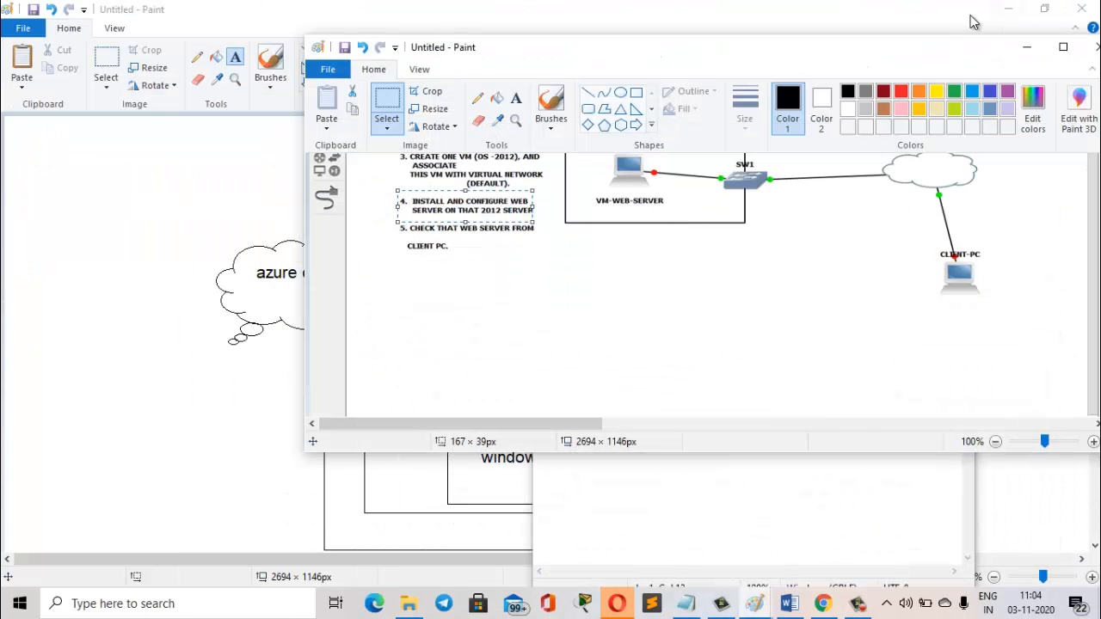
{"action": "left_click", "coordinate": [1026, 47]}
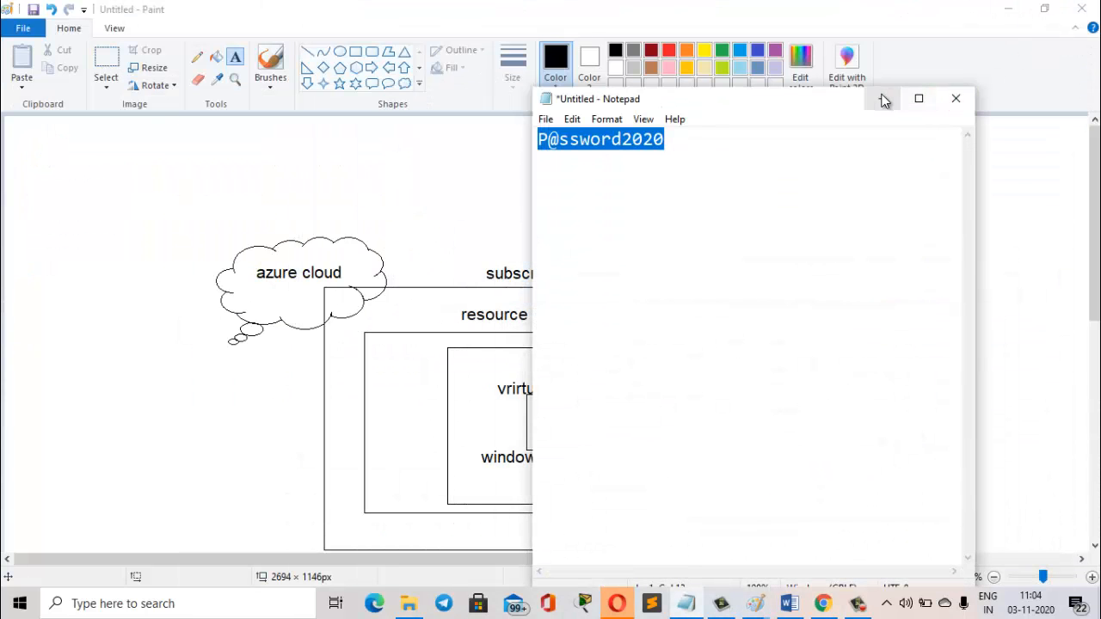
{"action": "left_click", "coordinate": [880, 97]}
{"action": "left_click", "coordinate": [1008, 8]}
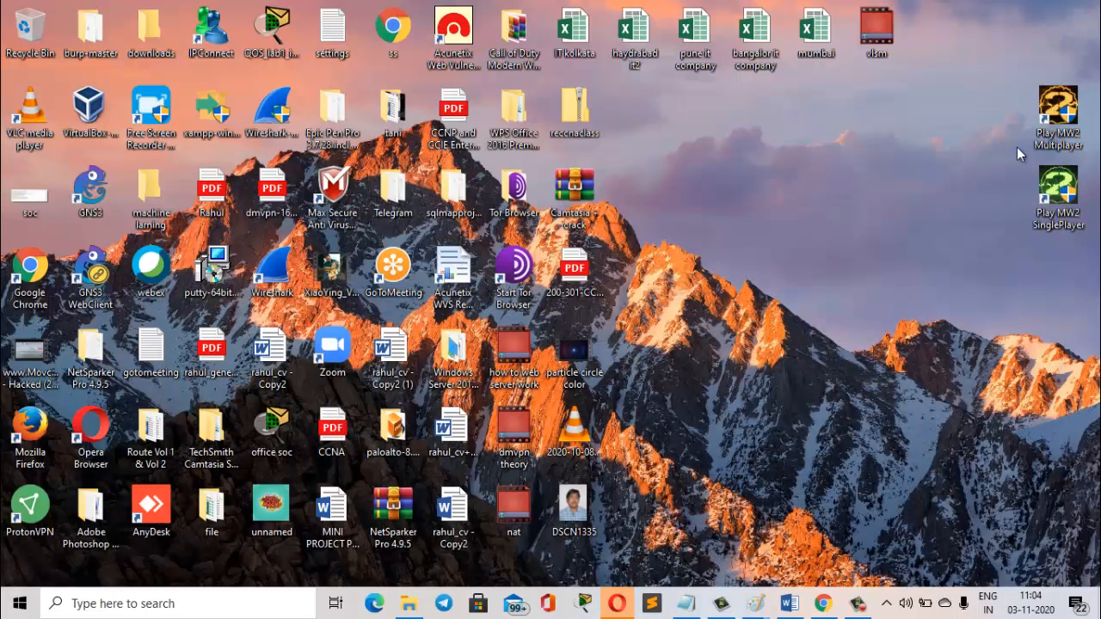
{"action": "left_click", "coordinate": [857, 603]}
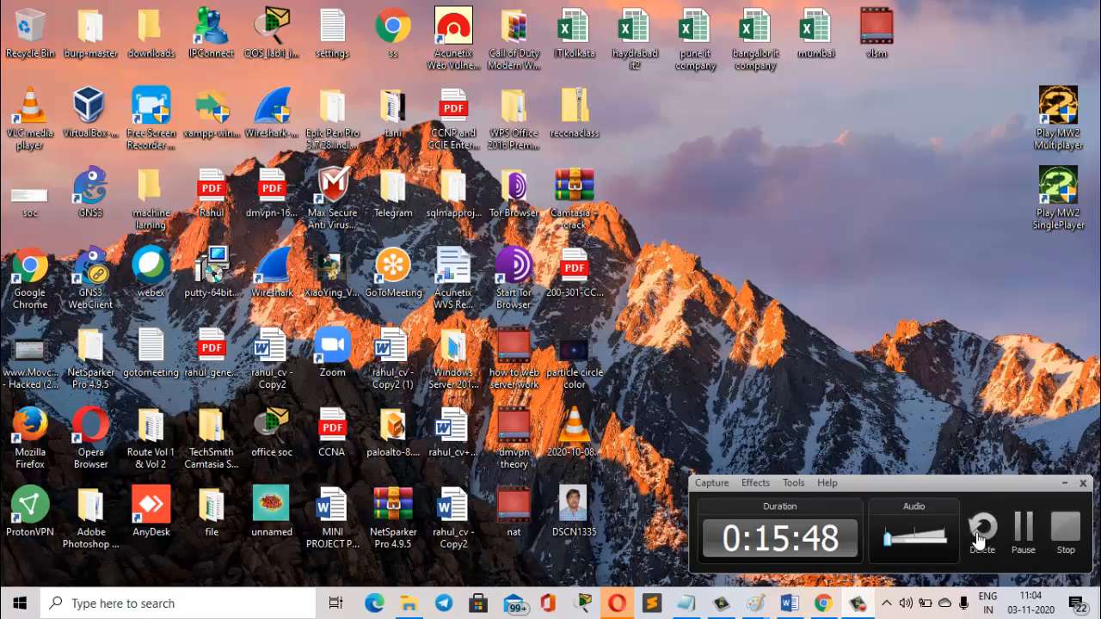
Go to the newly deployed virtual machine resource.
{"action": "left_click", "coordinate": [1022, 531]}
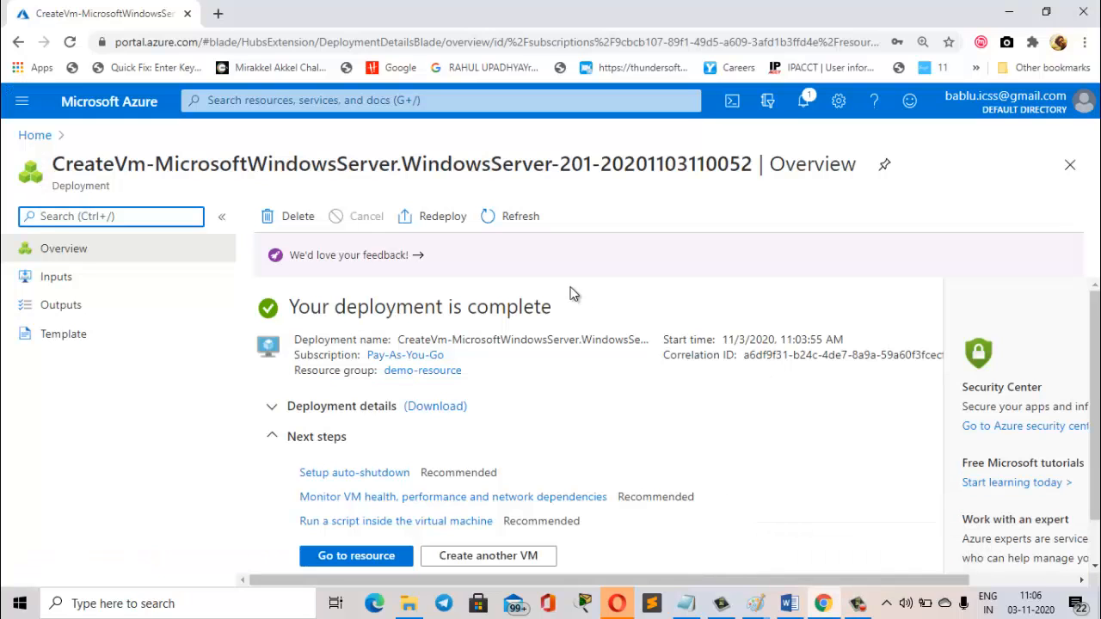
{"action": "scroll", "coordinate": [393, 339], "scroll_direction": "down", "scroll_amount": 1}
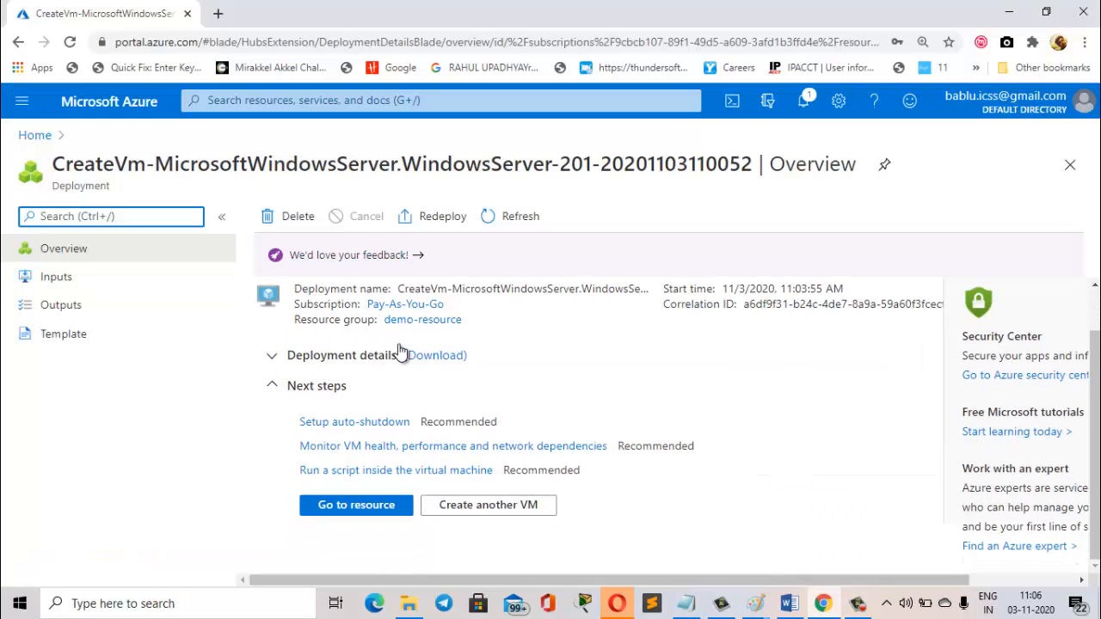
{"action": "left_click", "coordinate": [353, 511]}
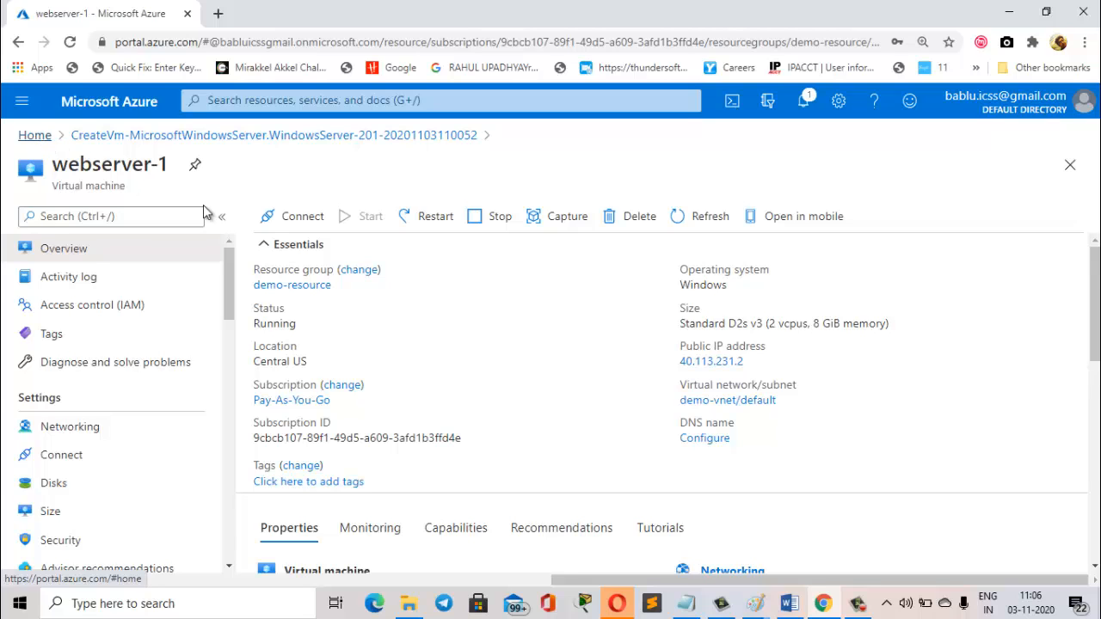
From Home, open Virtual machines and open webserver-1's overview.
{"action": "left_click", "coordinate": [41, 138]}
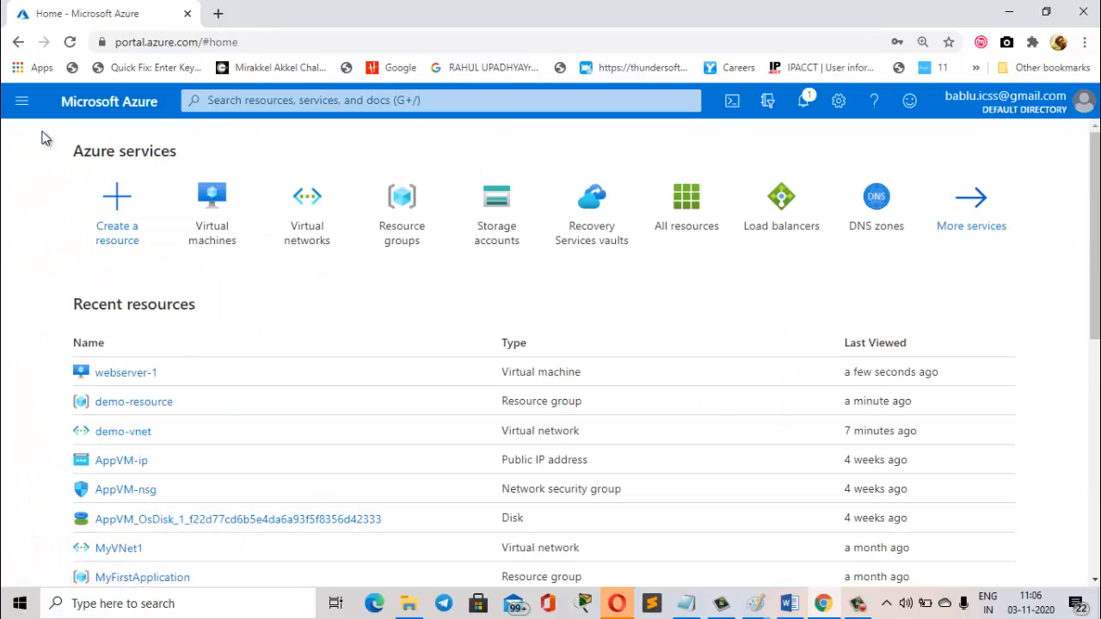
{"action": "left_click", "coordinate": [8, 105]}
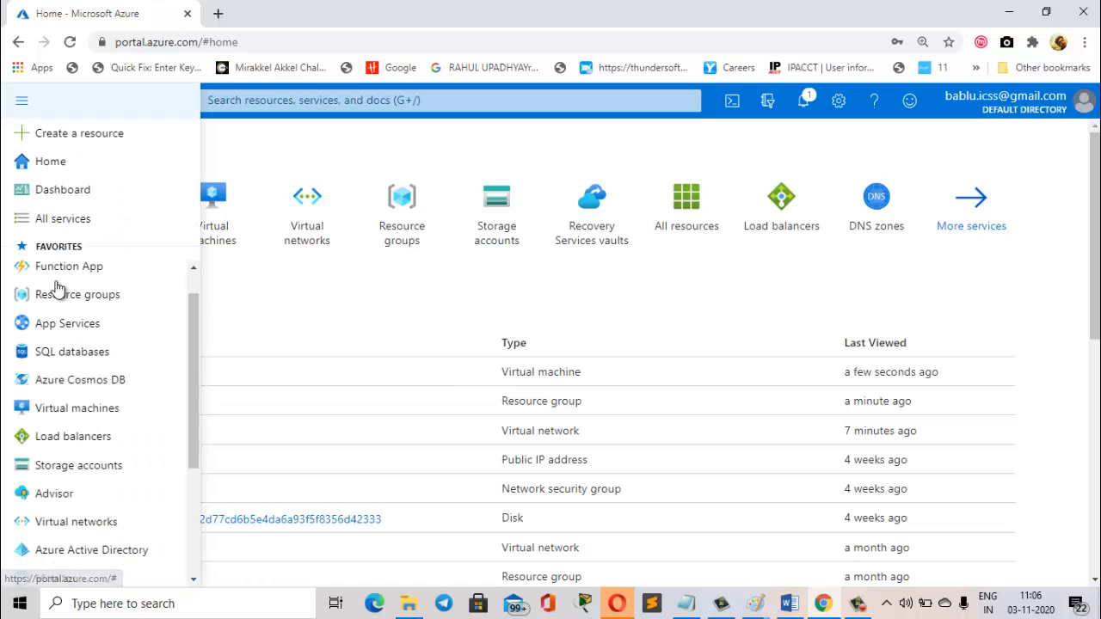
{"action": "left_click", "coordinate": [82, 419]}
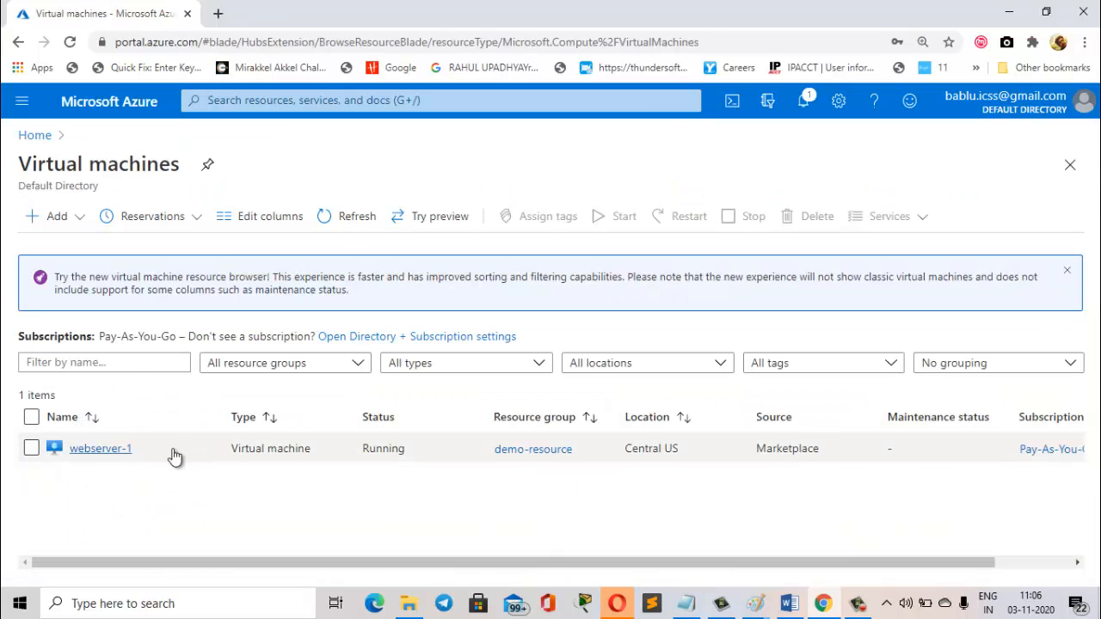
{"action": "mouse_move", "coordinate": [360, 450]}
{"action": "left_mouse_down"}
{"action": "mouse_move", "coordinate": [400, 447]}
{"action": "mouse_move", "coordinate": [382, 446]}
{"action": "left_mouse_up"}
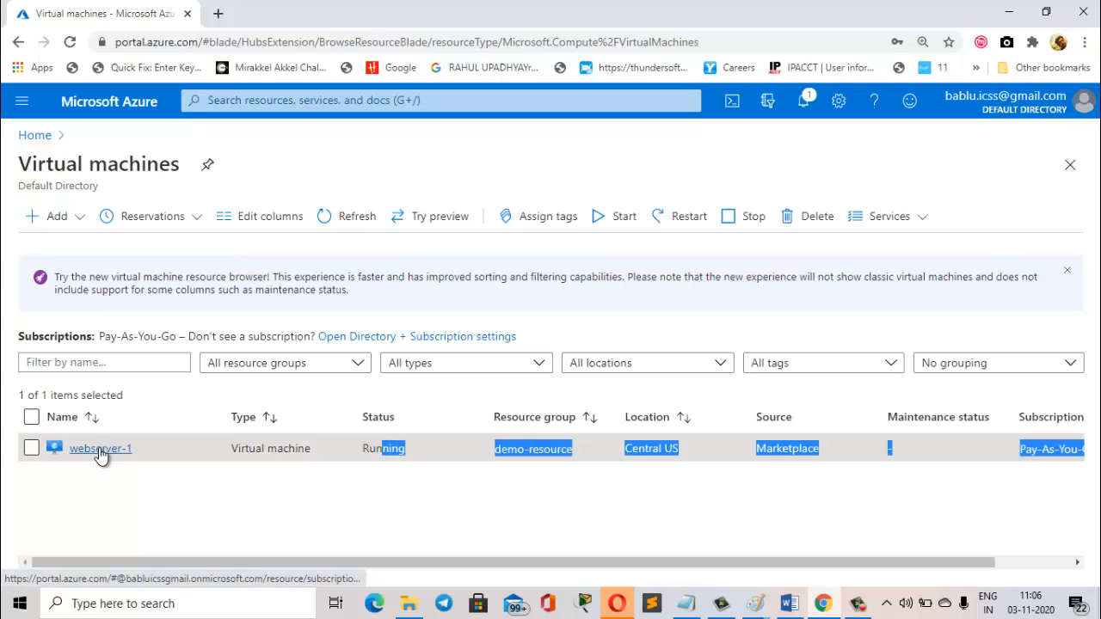
{"action": "left_click", "coordinate": [128, 467]}
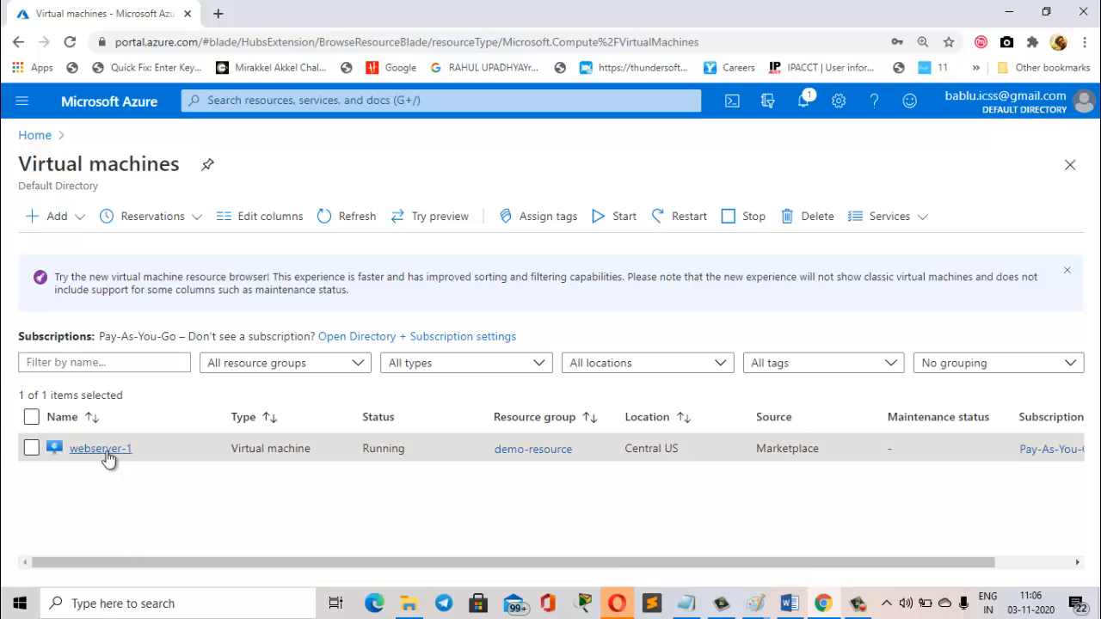
{"action": "left_click", "coordinate": [104, 450]}
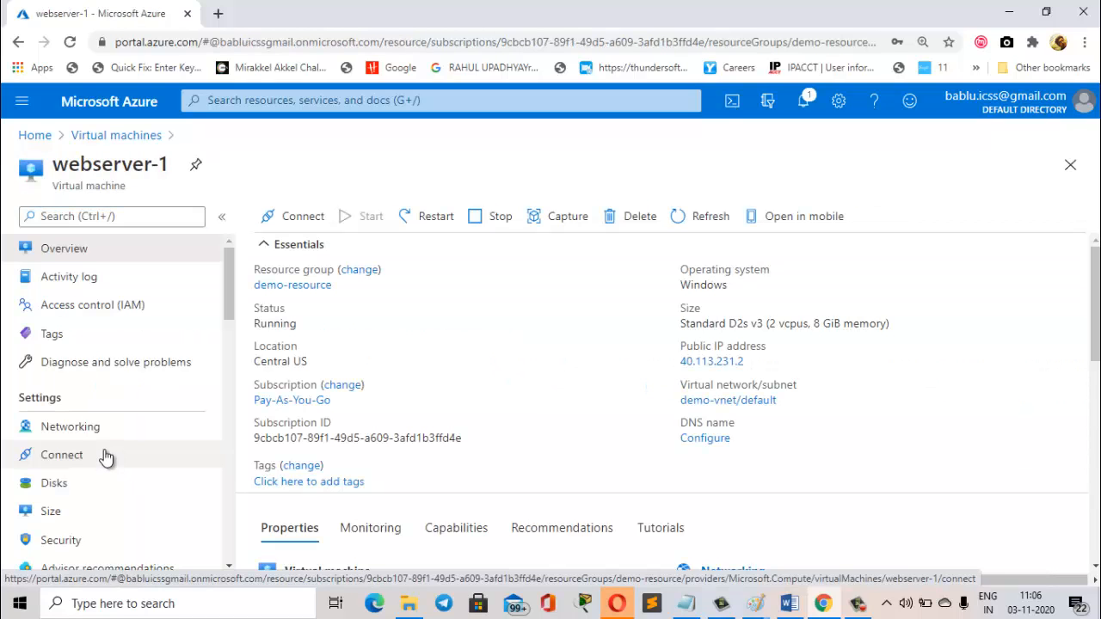
Open the RDP connect page for webserver-1 at 40.113.231.2, port 3389.
{"action": "left_click", "coordinate": [287, 219]}
{"action": "left_click", "coordinate": [274, 249]}
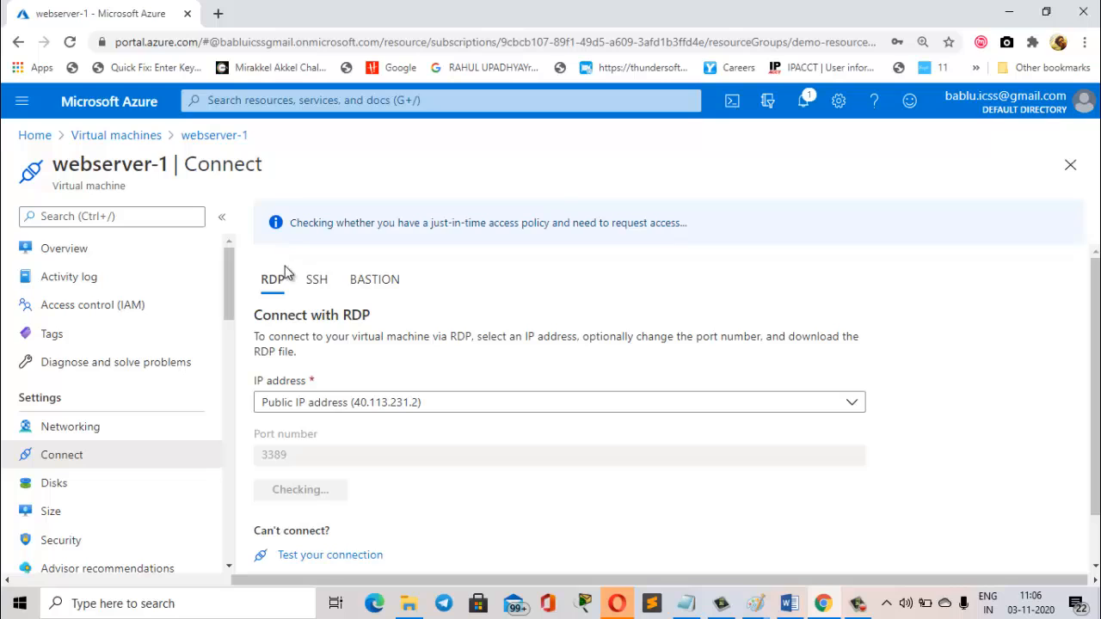
{"action": "scroll", "coordinate": [331, 431], "scroll_direction": "down", "scroll_amount": 1}
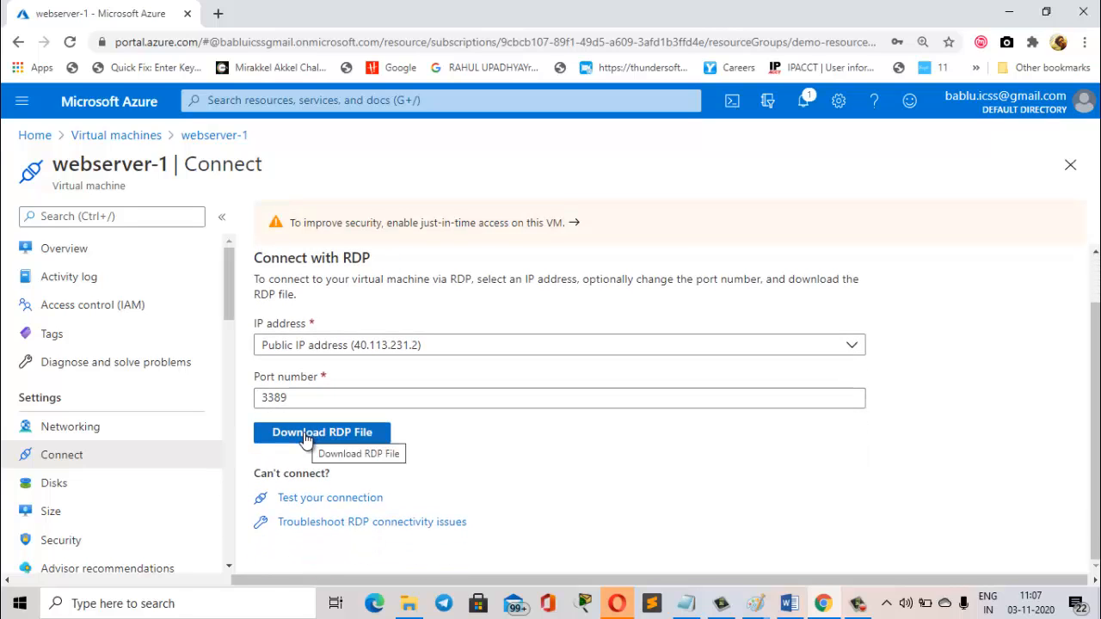
Download the webserver-1 RDP file to the Desktop, open it and connect despite the publisher warning.
{"action": "left_click", "coordinate": [306, 437]}
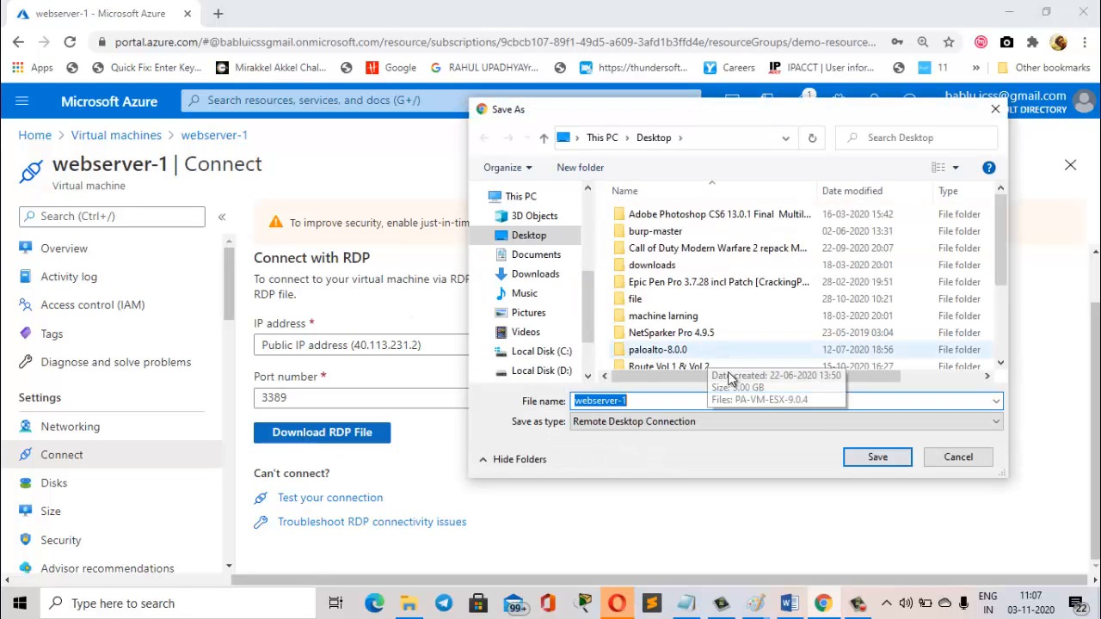
{"action": "left_click", "coordinate": [875, 457]}
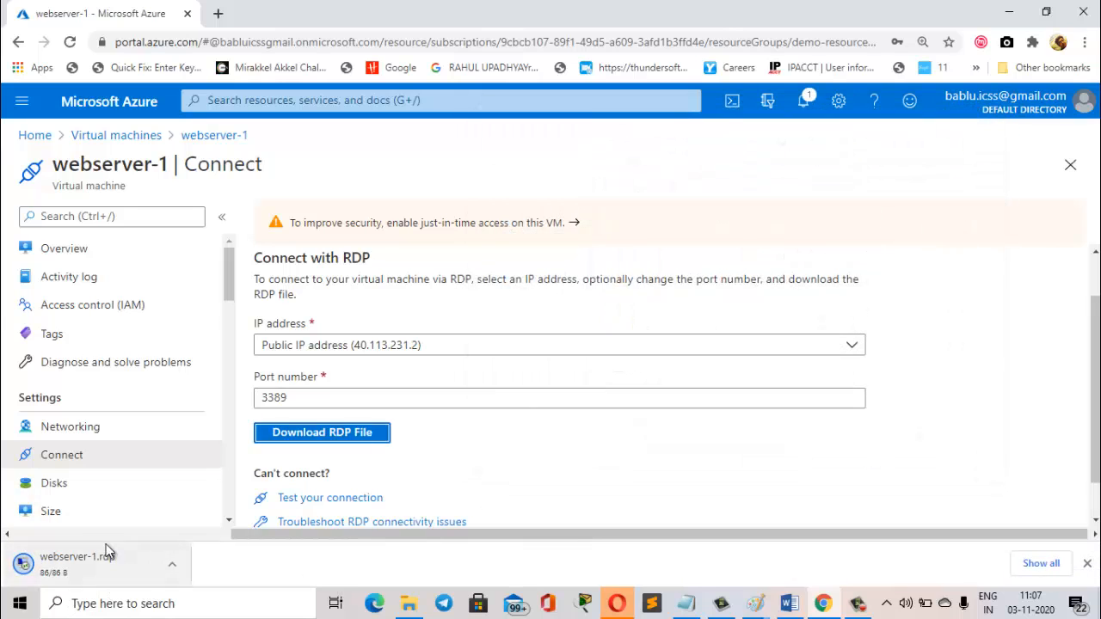
{"action": "left_click", "coordinate": [117, 561]}
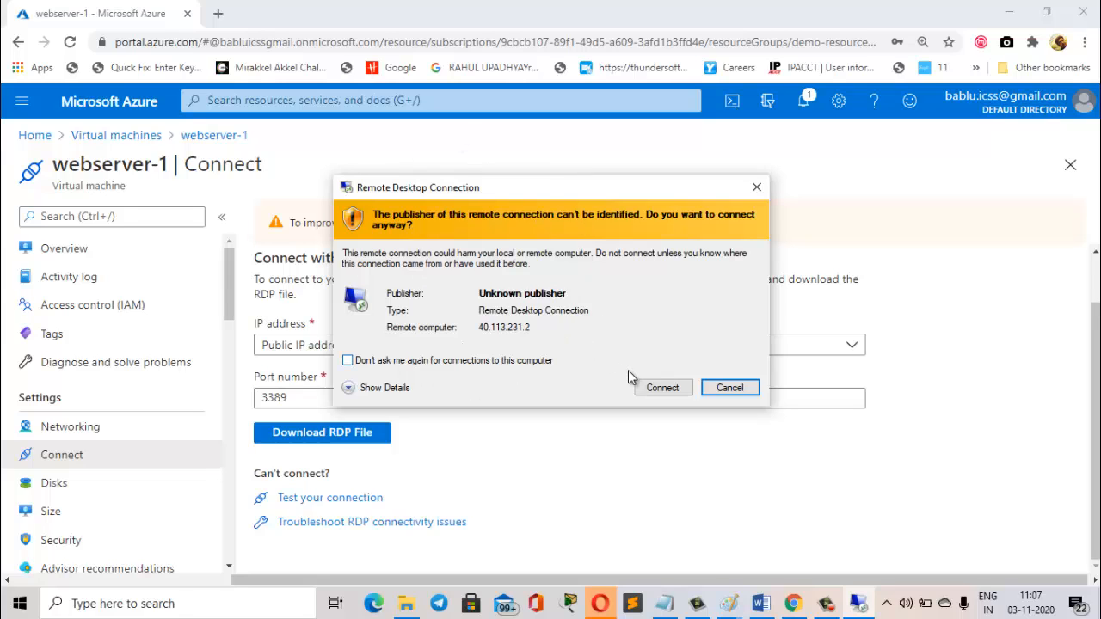
{"action": "left_click", "coordinate": [653, 386]}
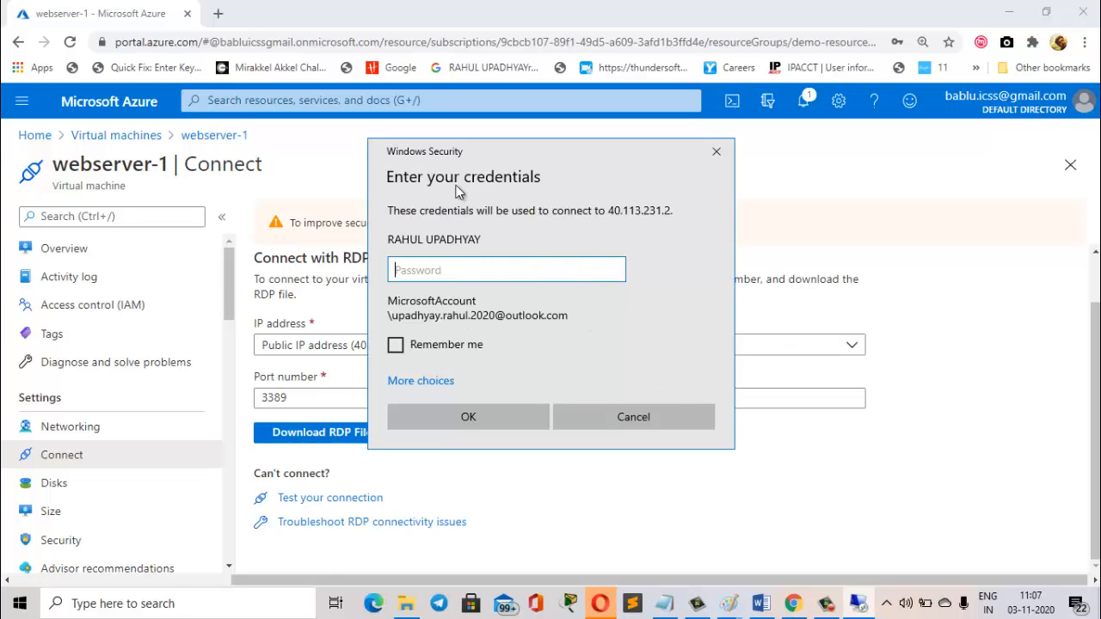
Sign in with a different account using the VM's admin username and password.
{"action": "left_click", "coordinate": [421, 380]}
{"action": "left_click", "coordinate": [453, 485]}
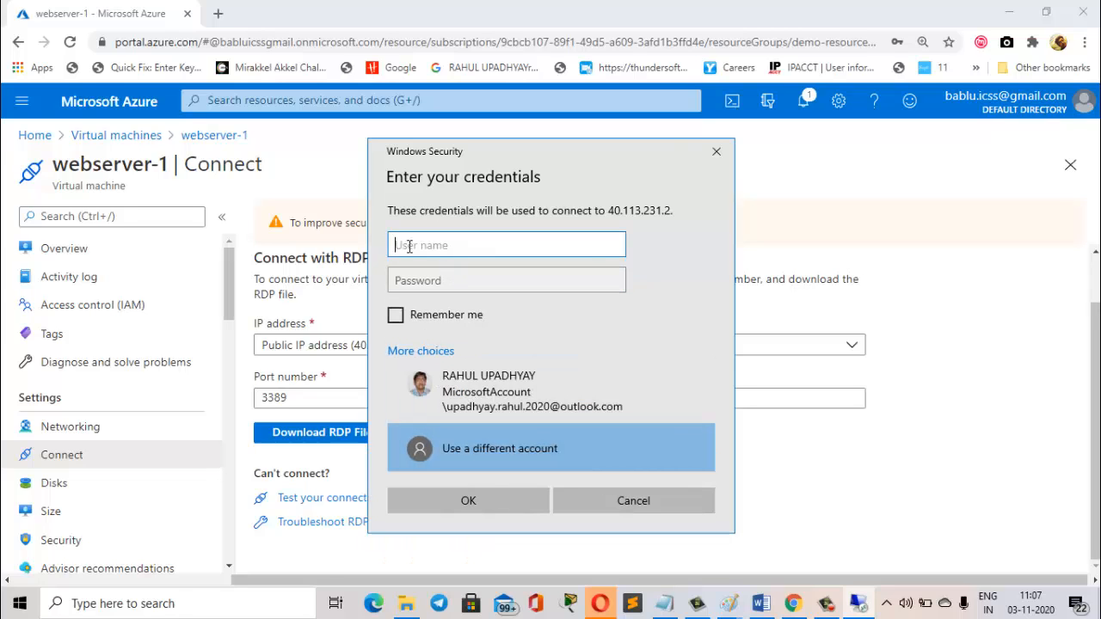
{"action": "type", "text": "id"}
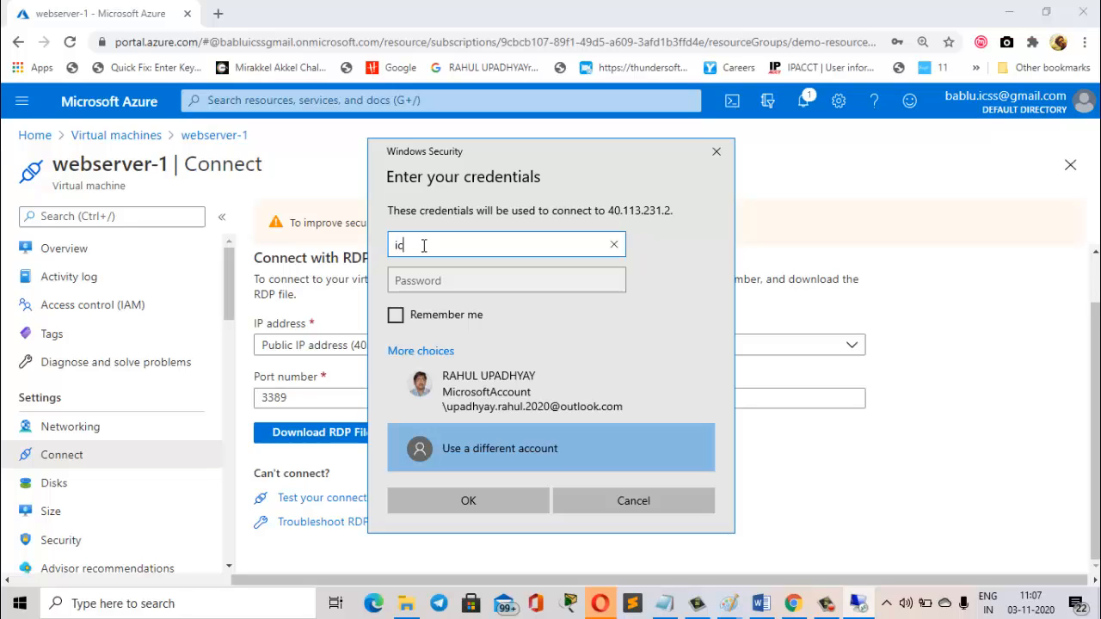
{"action": "left_click", "coordinate": [418, 280]}
{"action": "key", "text": "ctrl+v"}
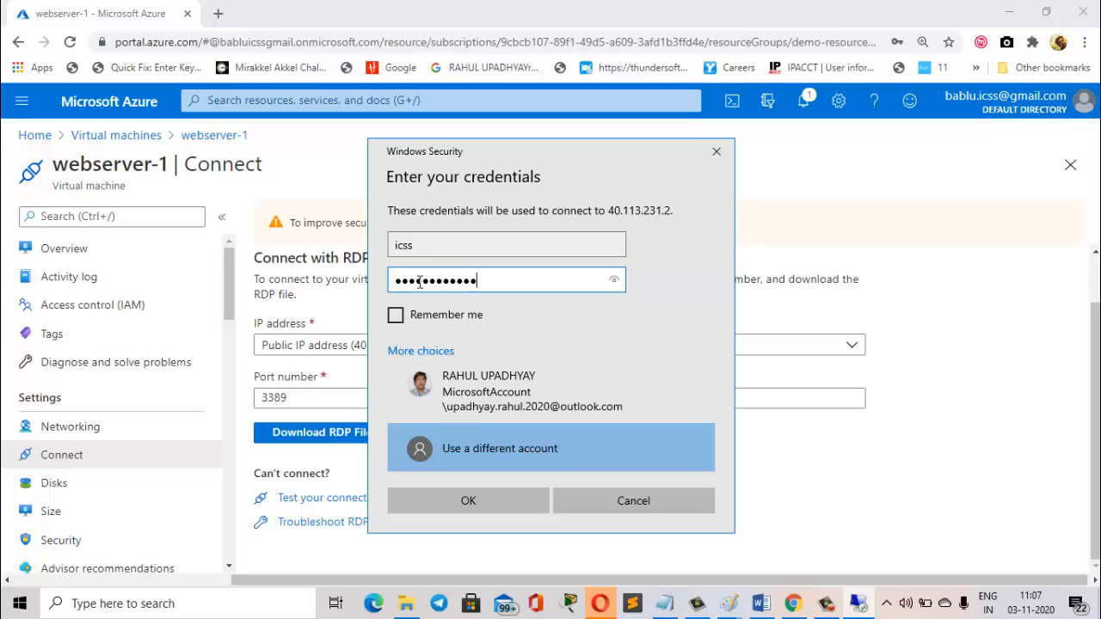
{"action": "left_click", "coordinate": [614, 280]}
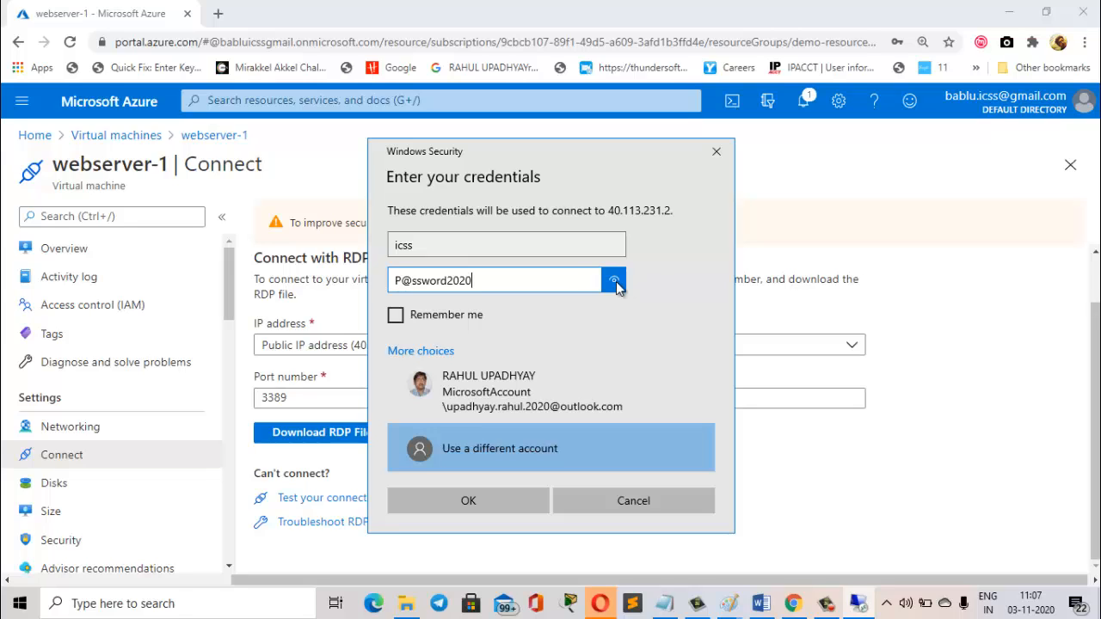
{"action": "left_click", "coordinate": [487, 500]}
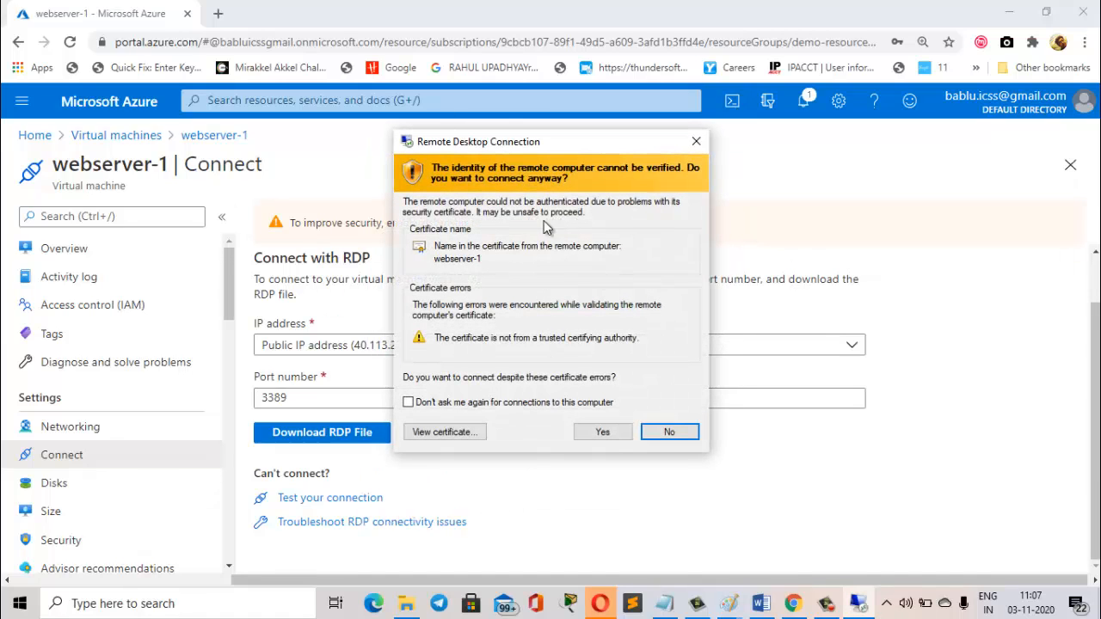
Accept webserver-1's certificate warning and allow network discovery so Server Manager loads.
{"action": "left_click", "coordinate": [605, 431]}
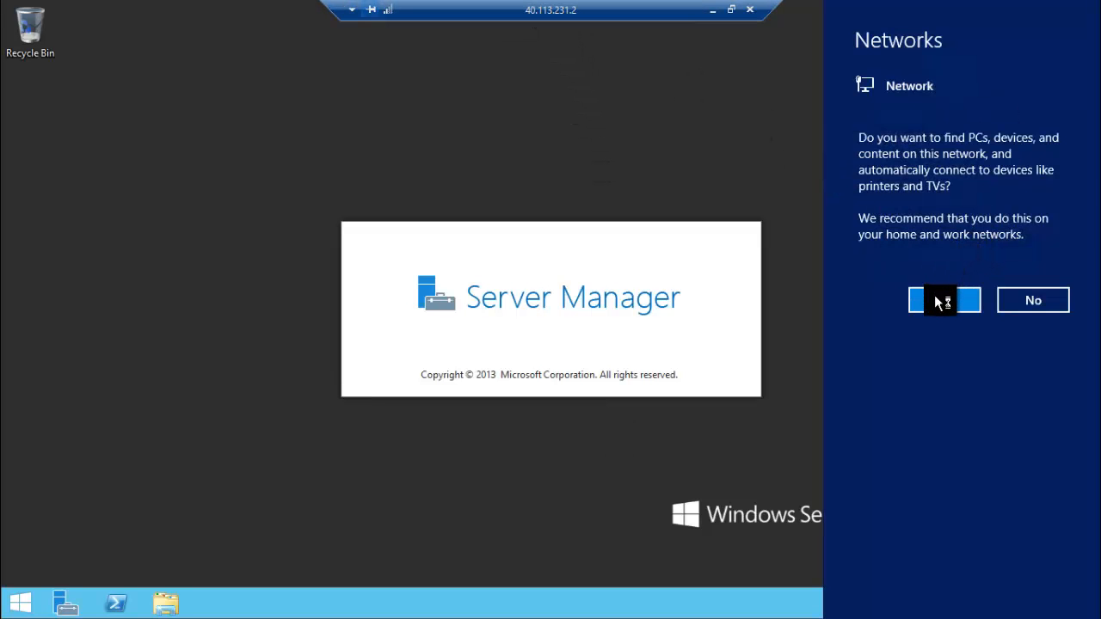
{"action": "left_click", "coordinate": [940, 301]}
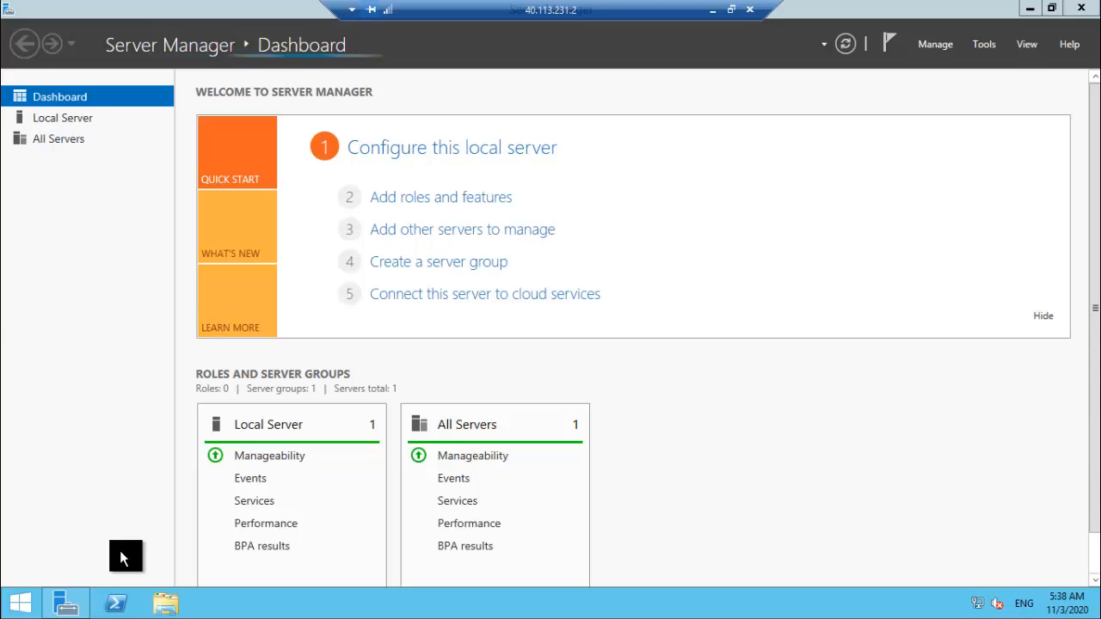
Launch Command Prompt and run ipconfig, showing IP 10.1.0.4.
{"action": "key", "text": "super+r"}
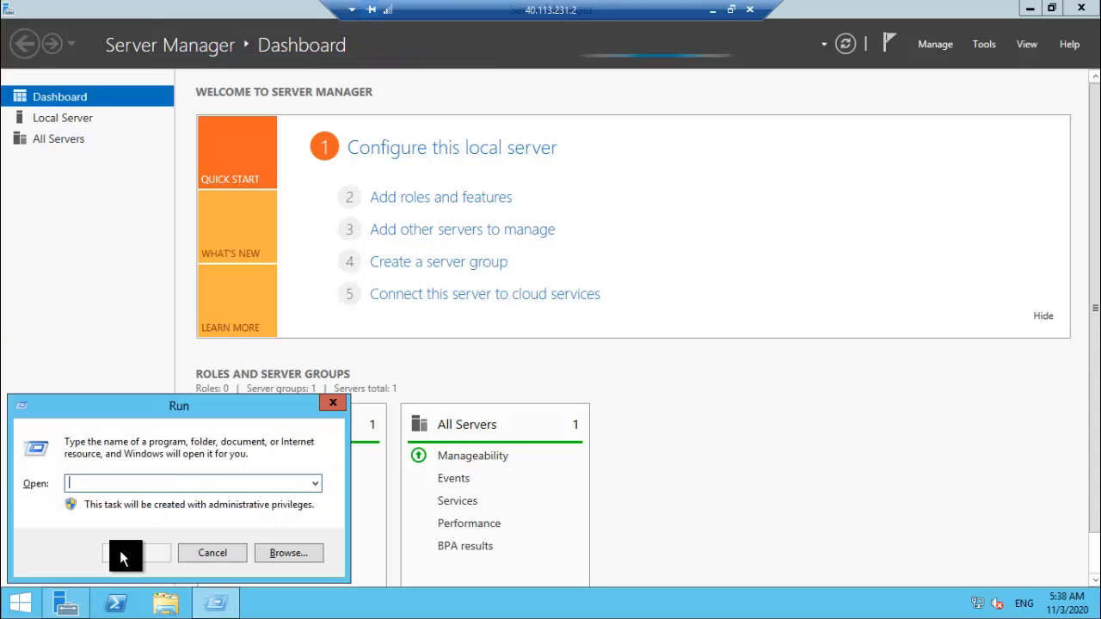
{"action": "type", "text": "cmd"}
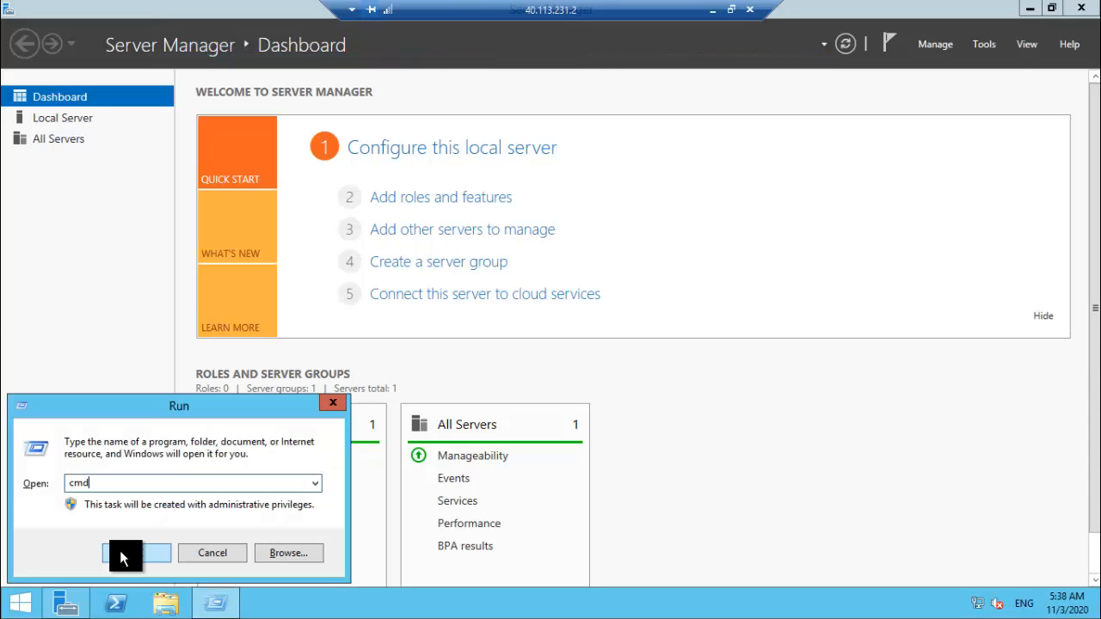
{"action": "left_click", "coordinate": [120, 553]}
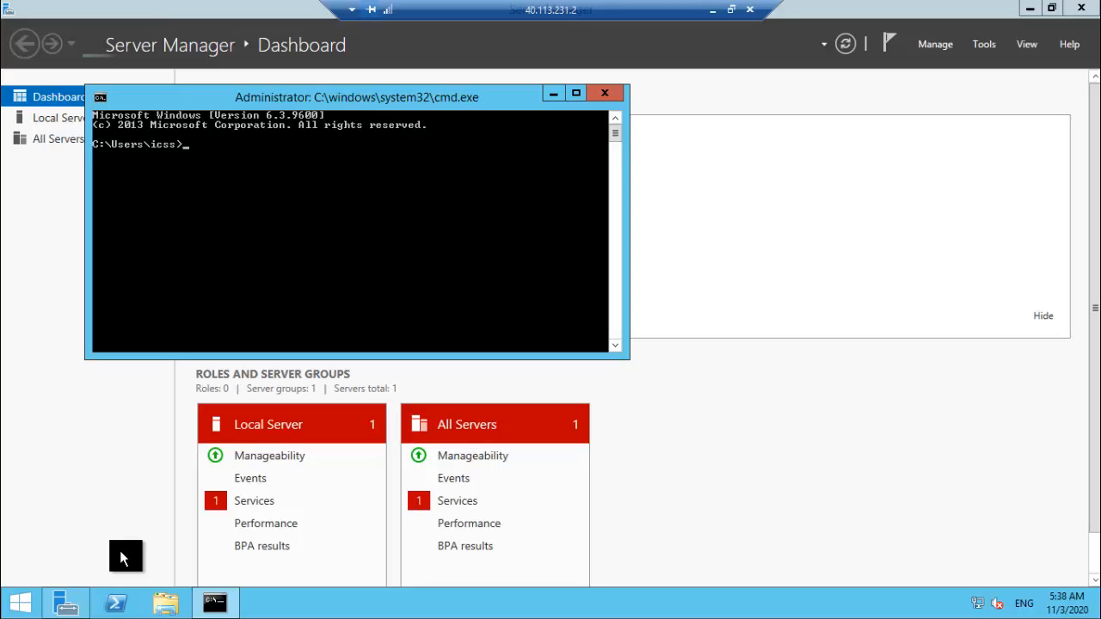
{"action": "type", "text": "ping"}
{"action": "key", "text": "BackSpace"}
{"action": "key", "text": "BackSpace"}
{"action": "key", "text": "BackSpace"}
{"action": "key", "text": "BackSpace"}
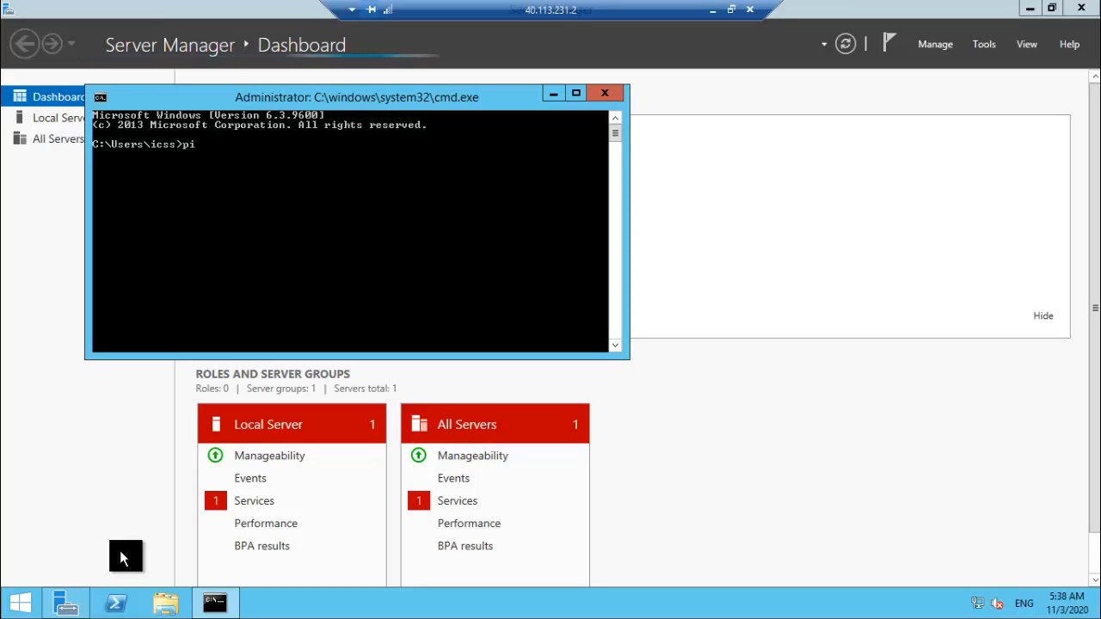
{"action": "type", "text": "ipconfig"}
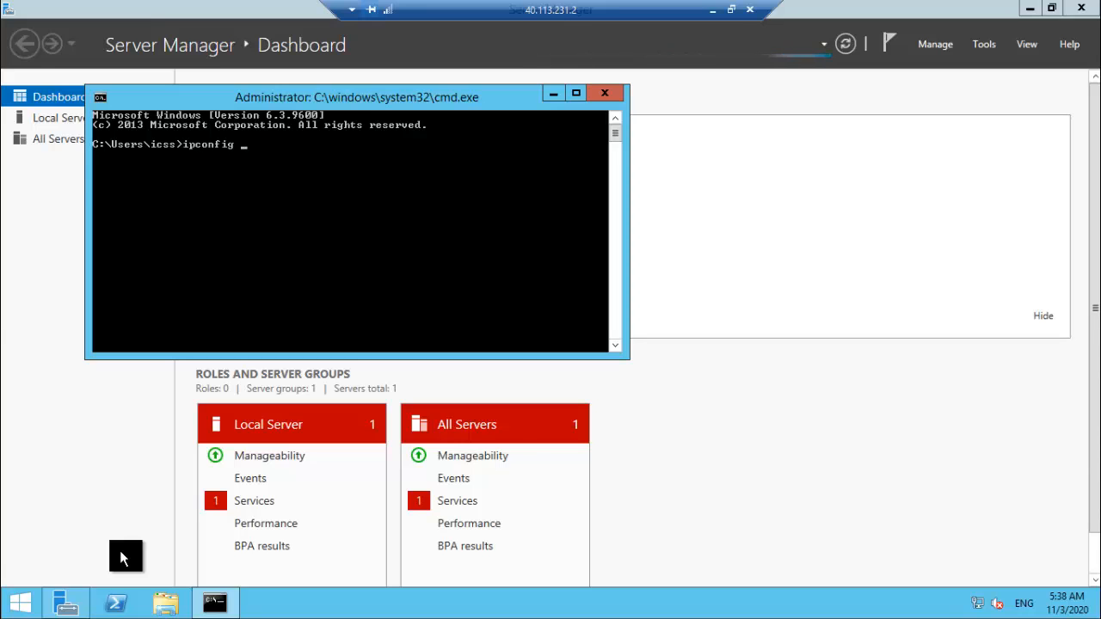
{"action": "key", "text": "Return"}
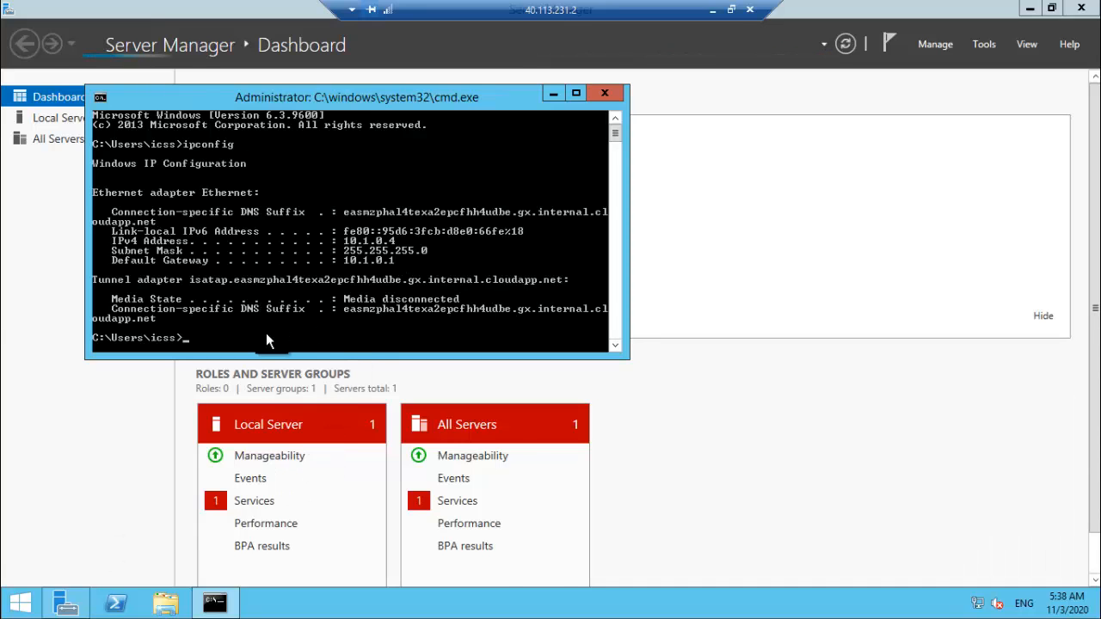
Ping 8.8.8.8 with 0% loss, then minimize the console back to Server Manager.
{"action": "type", "text": "ping "}
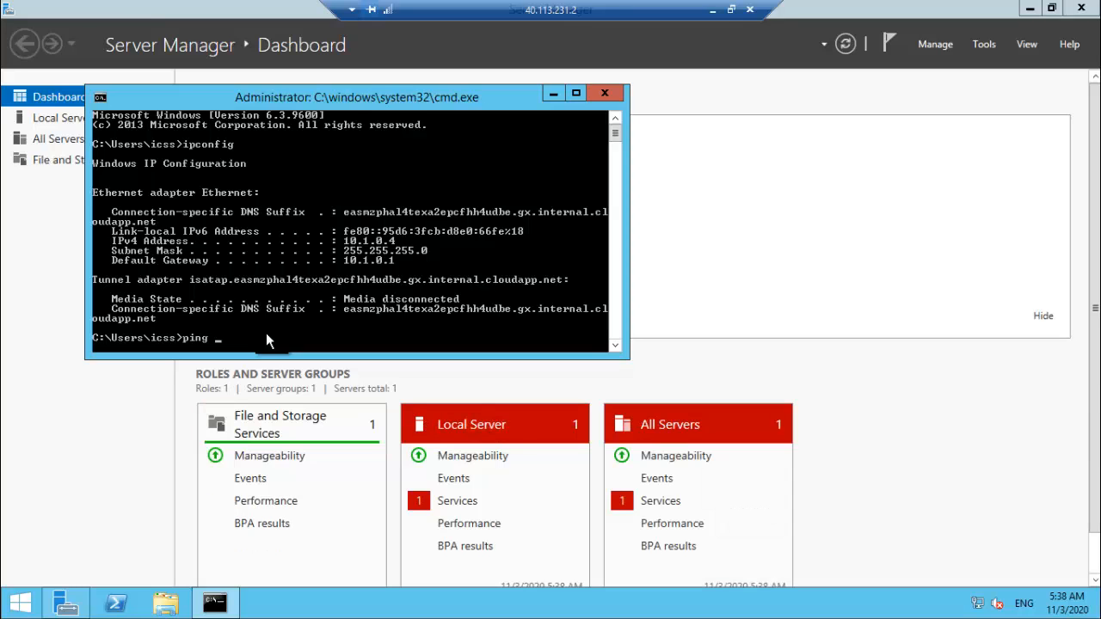
{"action": "type", "text": "8.8.8.8"}
{"action": "key", "text": "Return"}
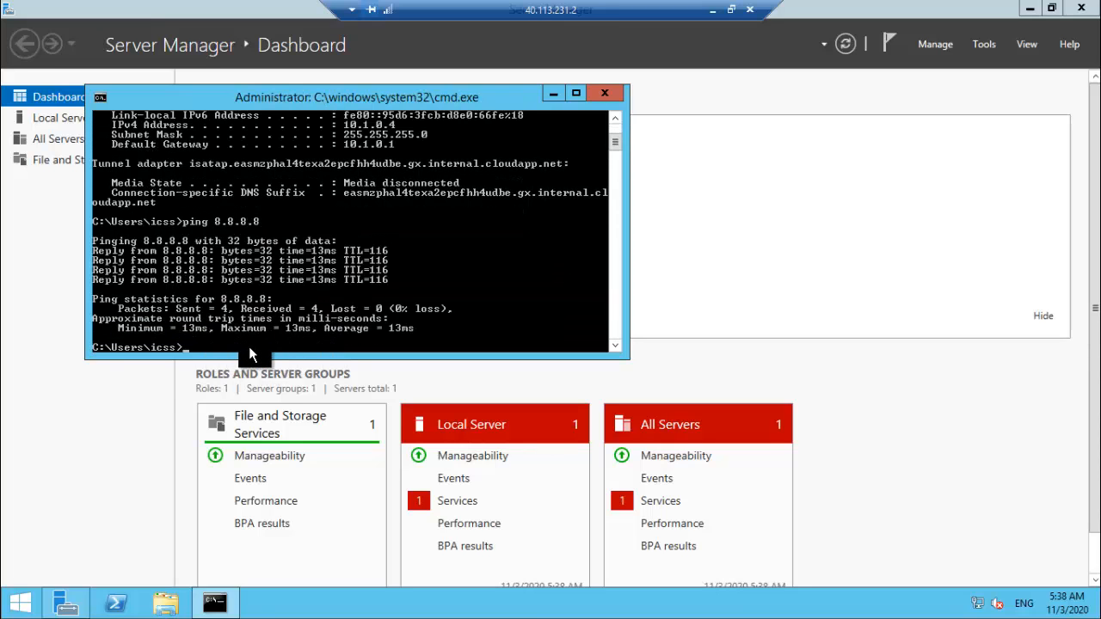
{"action": "left_click", "coordinate": [556, 99]}
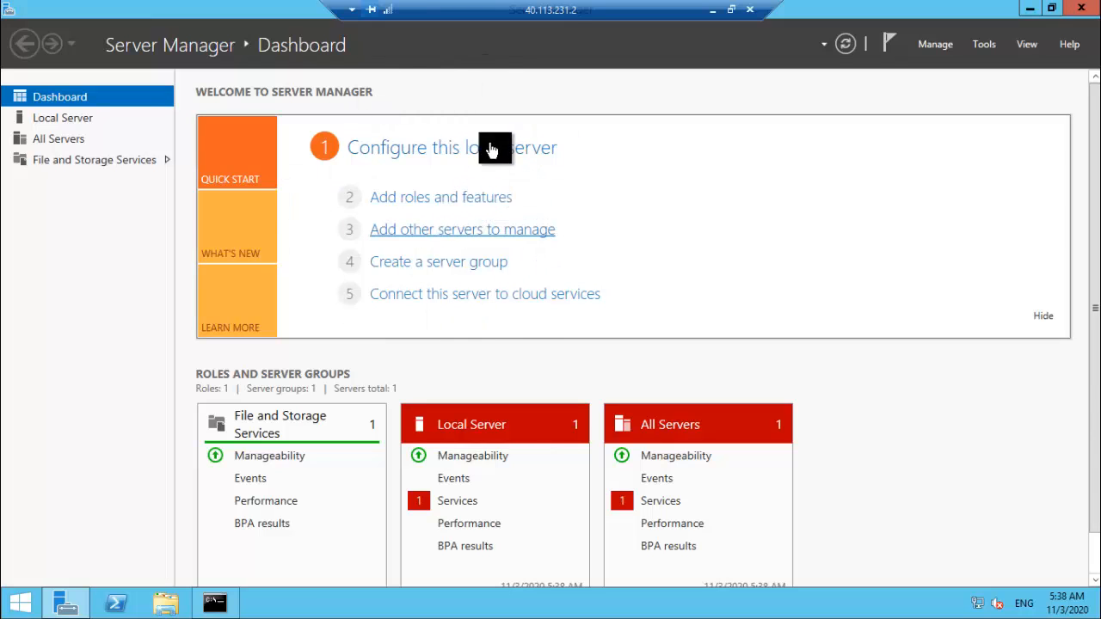
Start Add Roles and Features with role-based installation targeting webserver-1.
{"action": "left_click", "coordinate": [454, 203]}
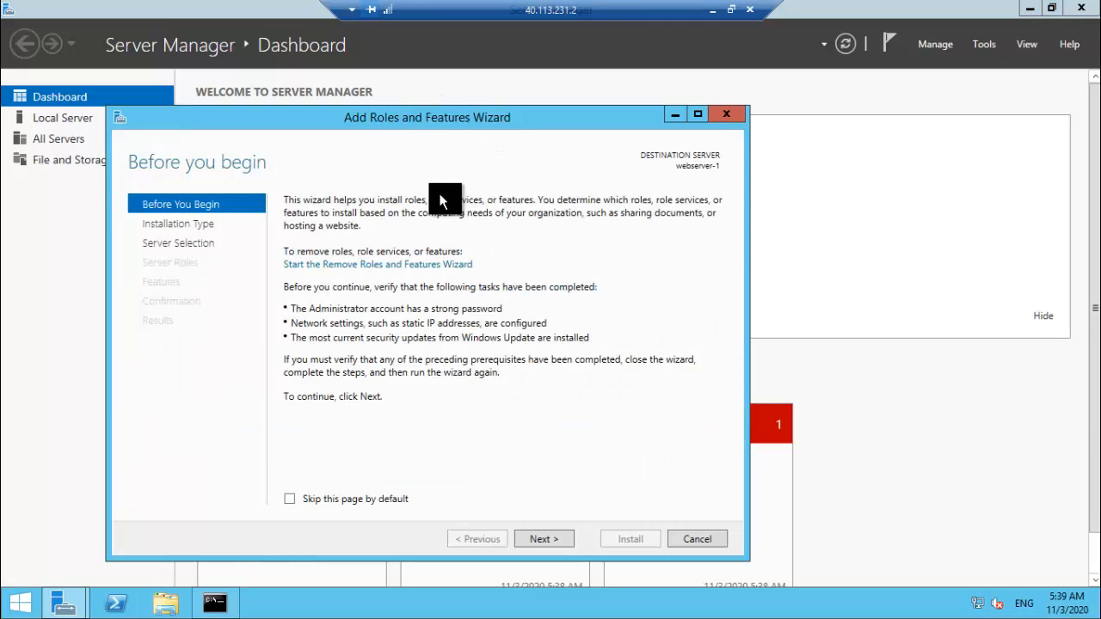
{"action": "left_click", "coordinate": [551, 539]}
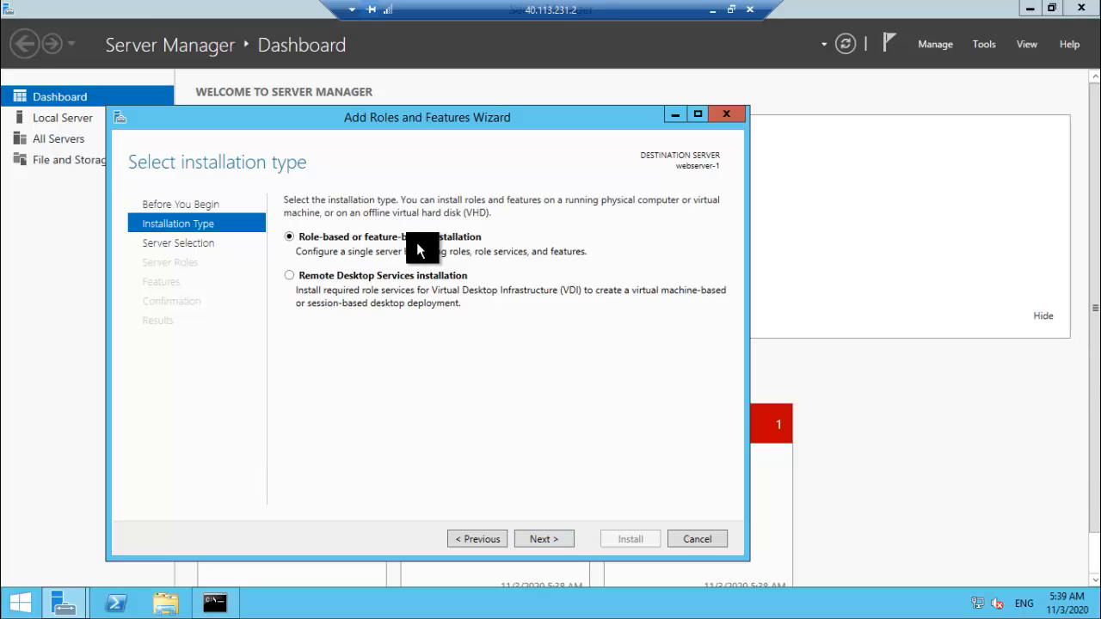
{"action": "left_click", "coordinate": [561, 538]}
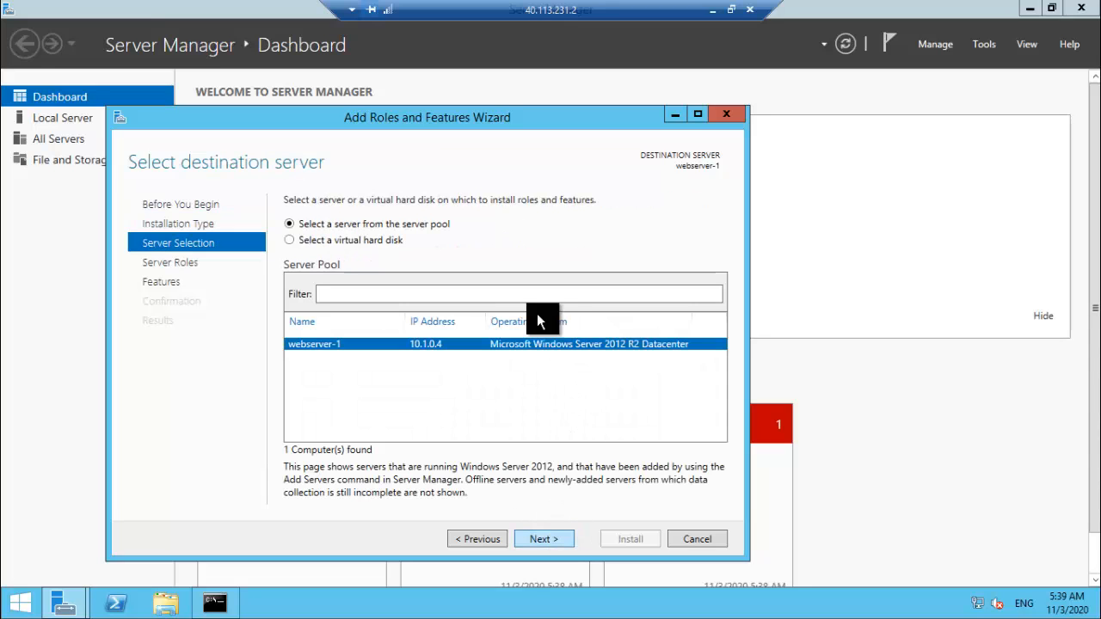
{"action": "left_click", "coordinate": [553, 538]}
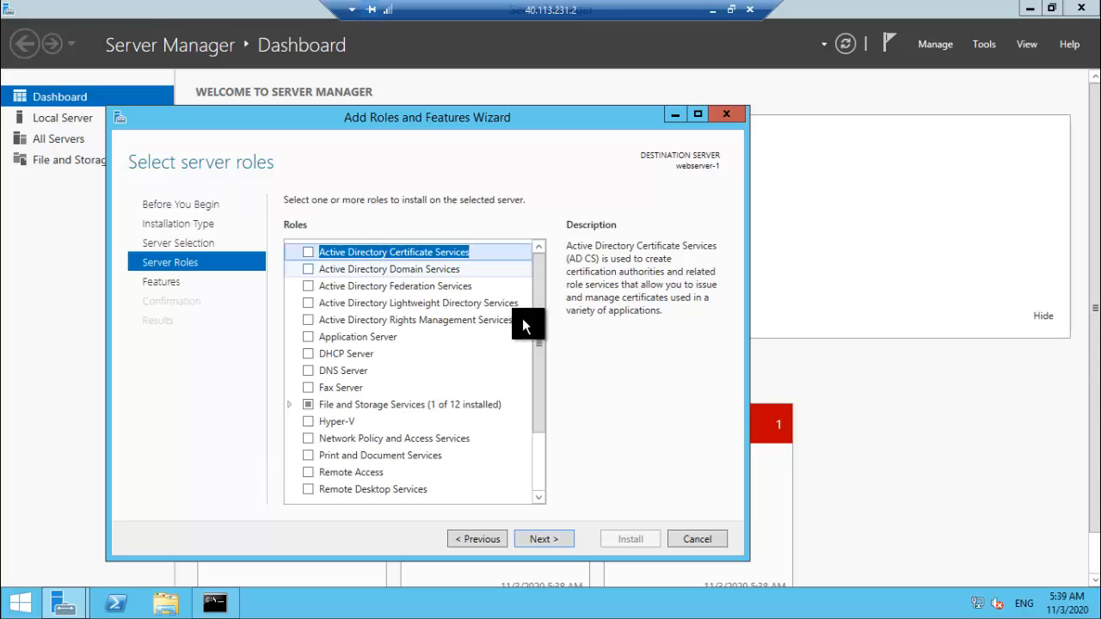
Tick the Web Server (IIS) role and add its required management tools.
{"action": "left_click_drag", "start_coordinate": [545, 320], "coordinate": [546, 419]}
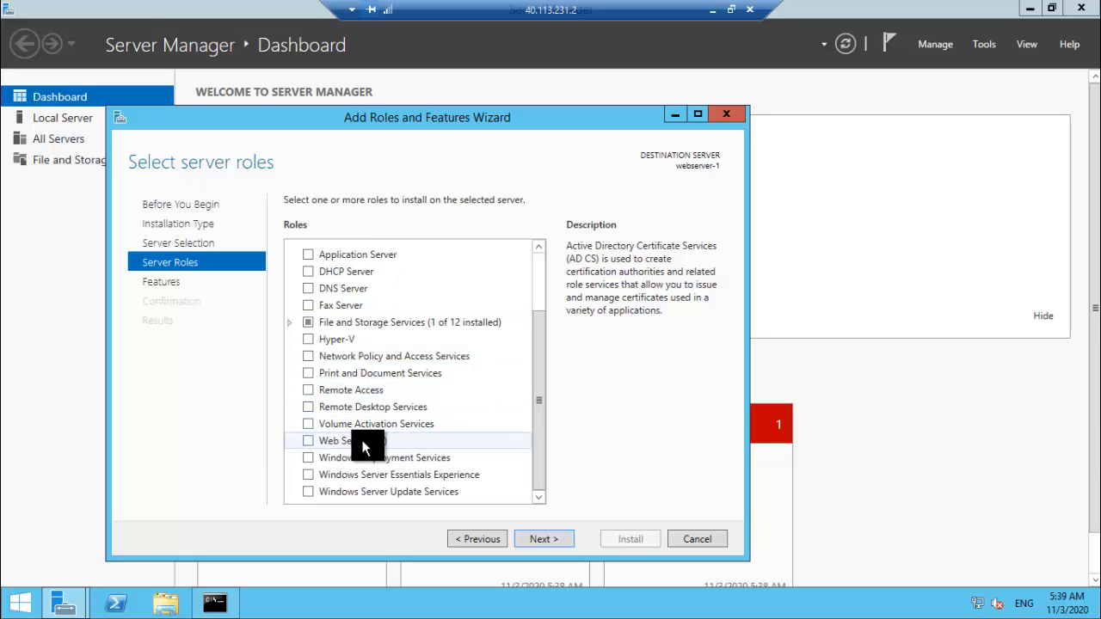
{"action": "left_click", "coordinate": [310, 442]}
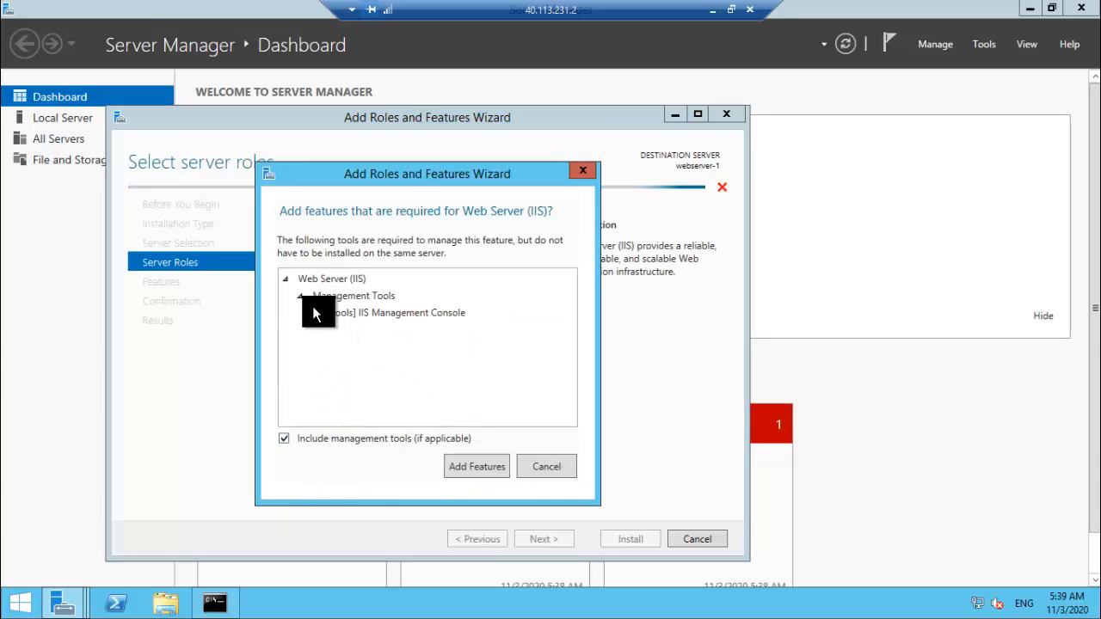
{"action": "left_click", "coordinate": [301, 303]}
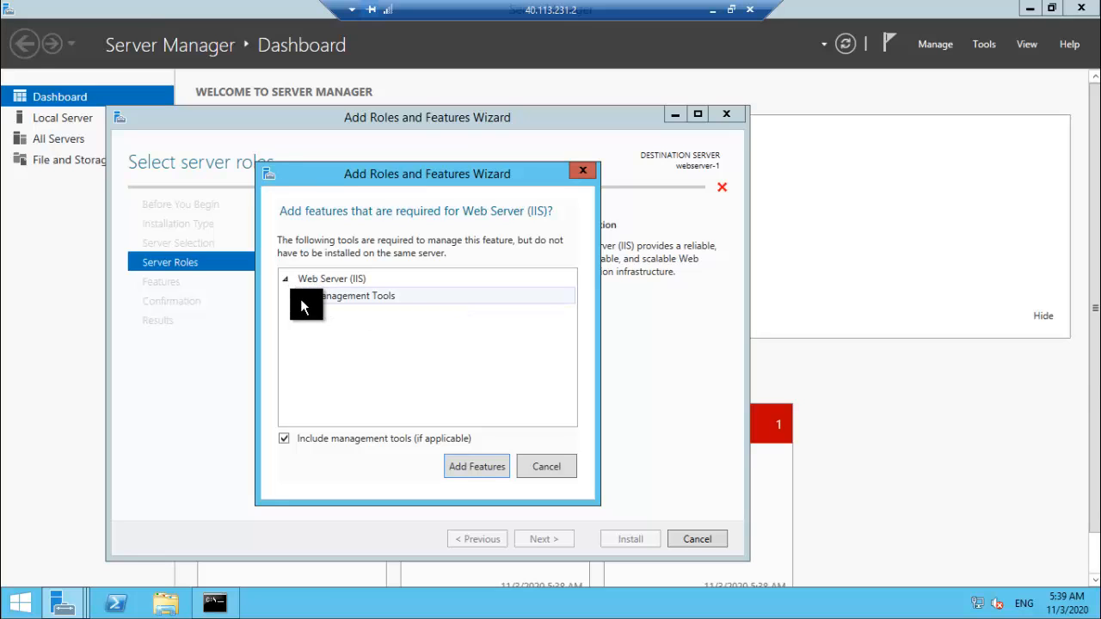
{"action": "left_click", "coordinate": [301, 303]}
{"action": "left_click", "coordinate": [287, 284]}
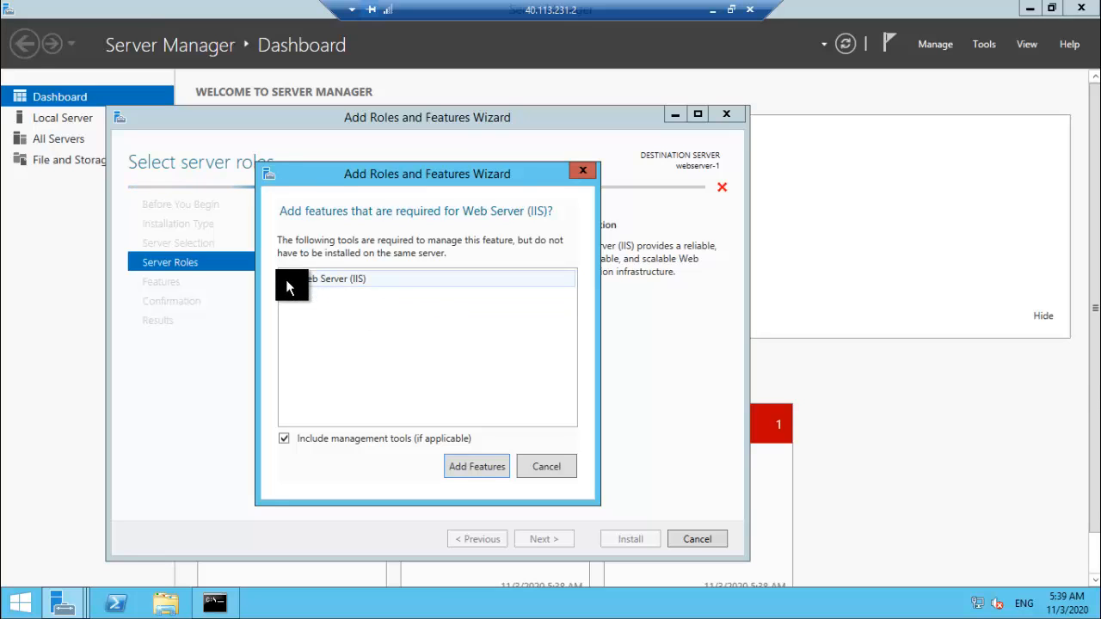
{"action": "left_click", "coordinate": [287, 284]}
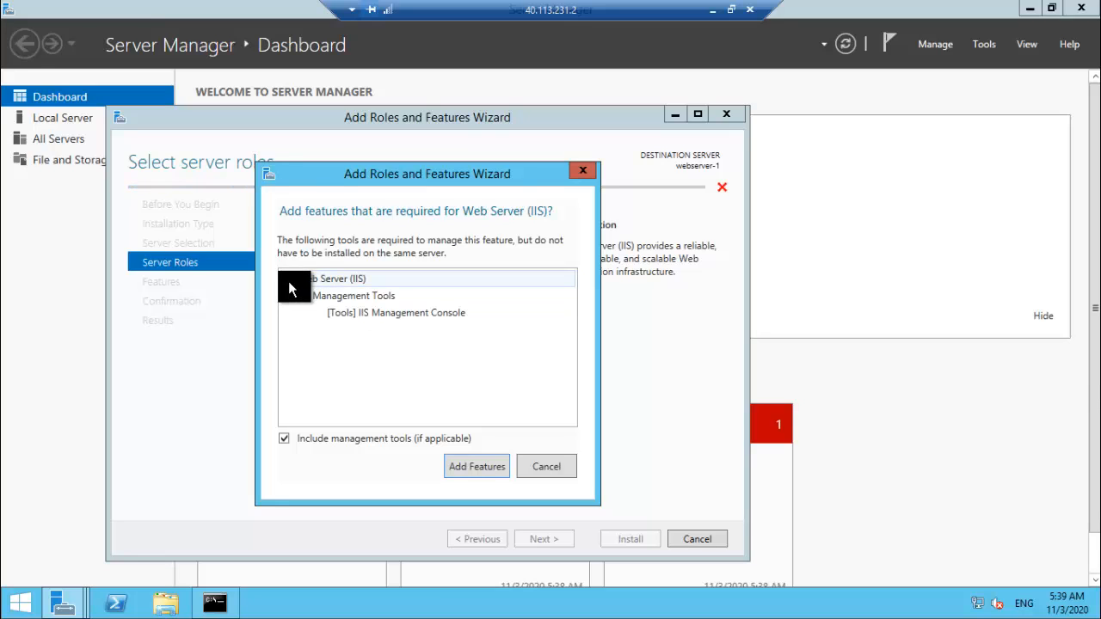
{"action": "left_click", "coordinate": [480, 466]}
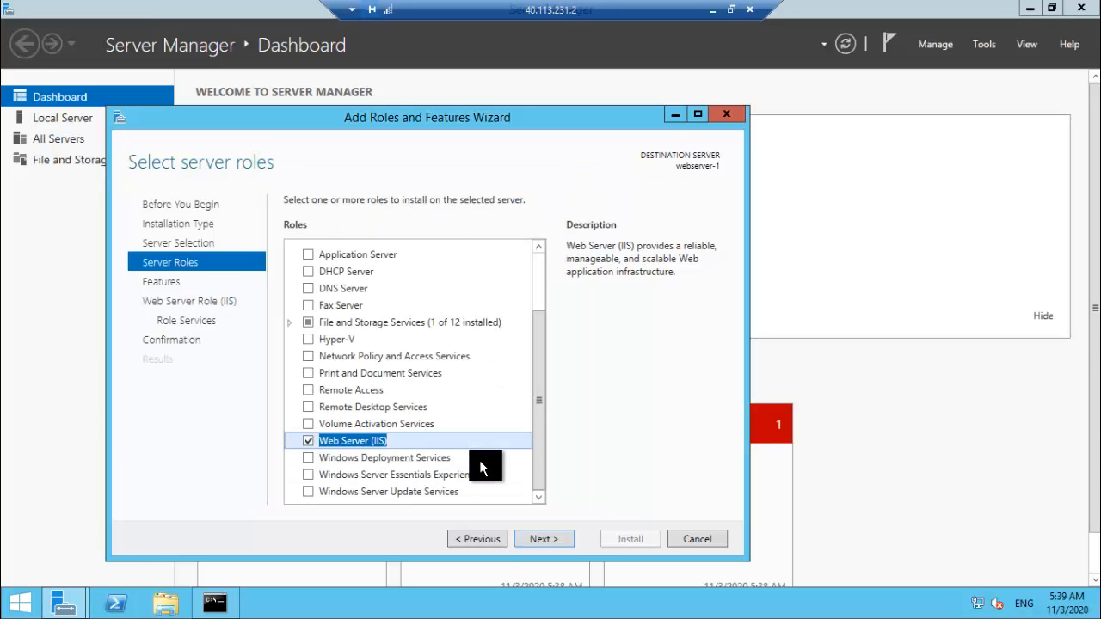
Skip features unchanged and review the default IIS role services list.
{"action": "left_click", "coordinate": [542, 538]}
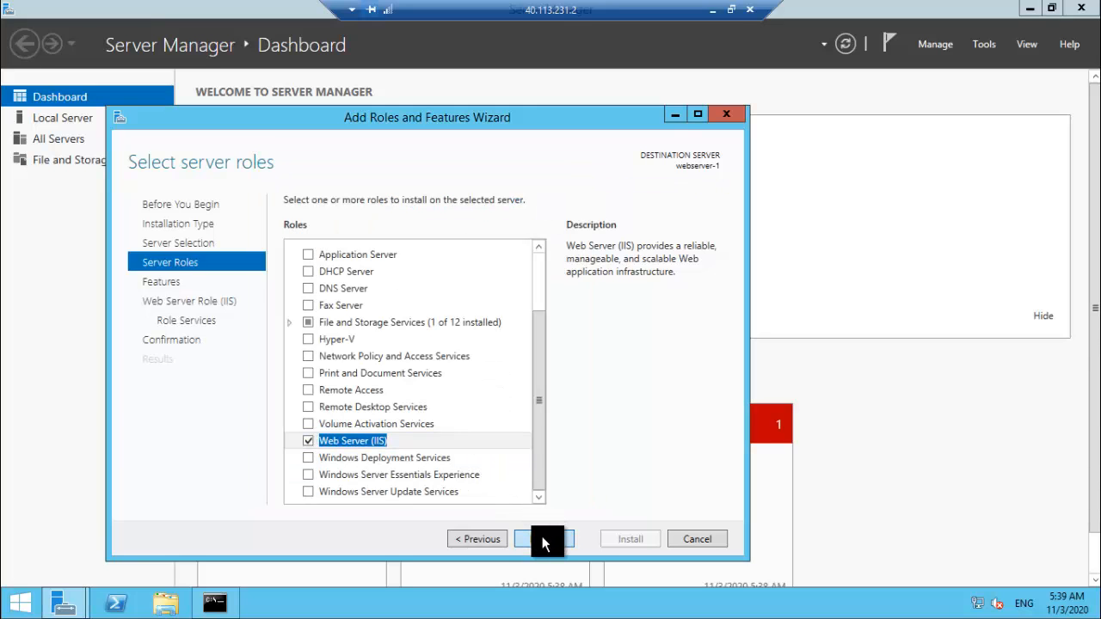
{"action": "left_click", "coordinate": [542, 538]}
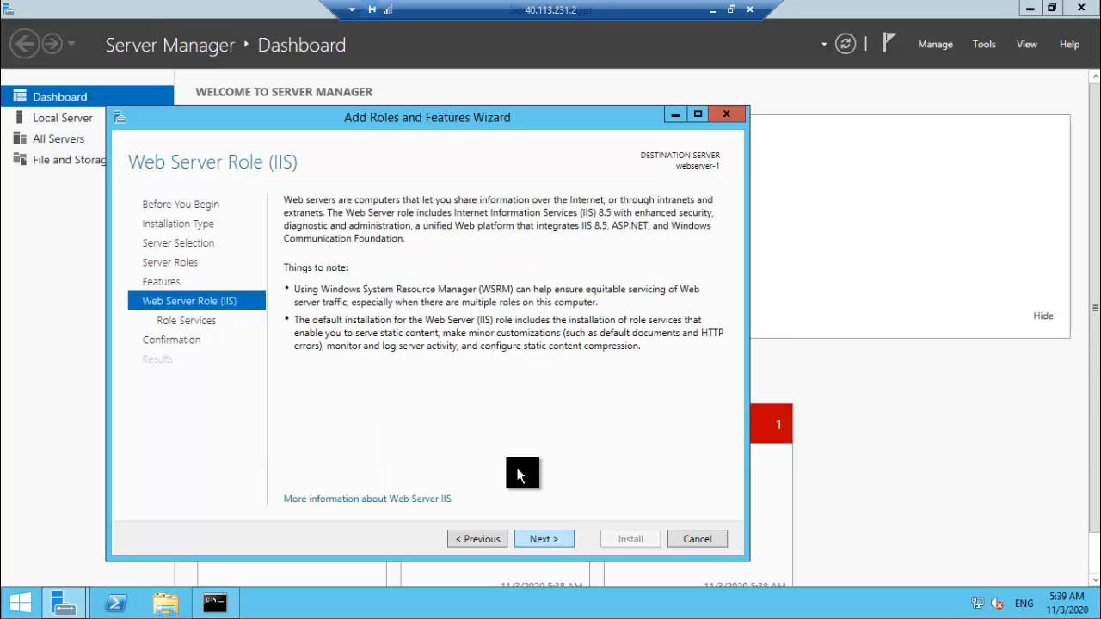
{"action": "left_click", "coordinate": [549, 539]}
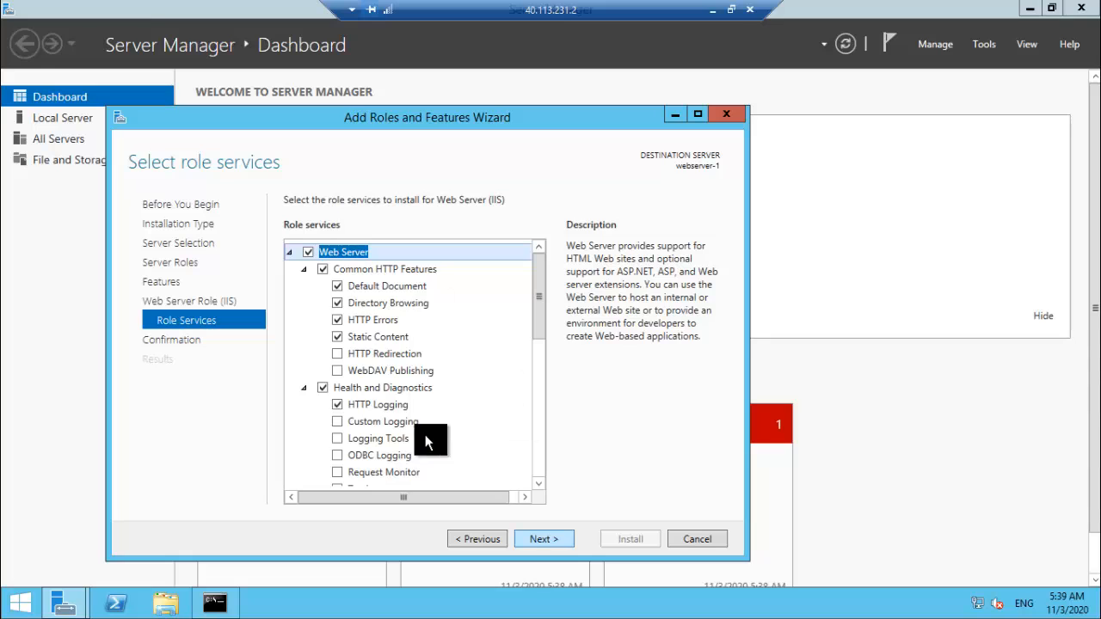
{"action": "scroll", "coordinate": [539, 353], "scroll_direction": "down", "scroll_amount": 3}
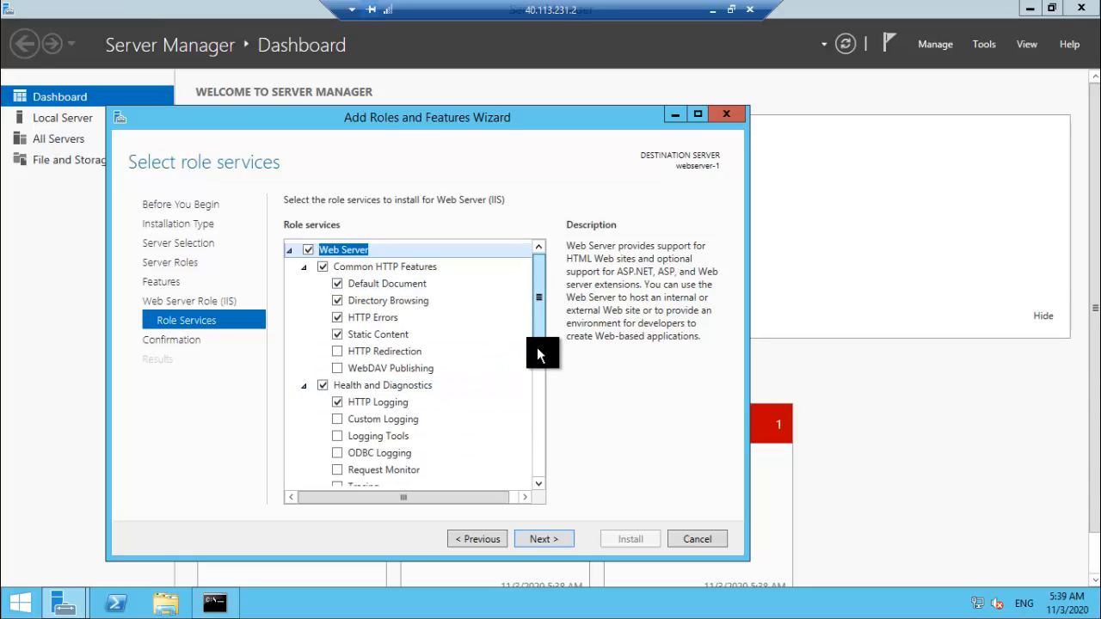
{"action": "scroll", "coordinate": [544, 438], "scroll_direction": "down", "scroll_amount": 5}
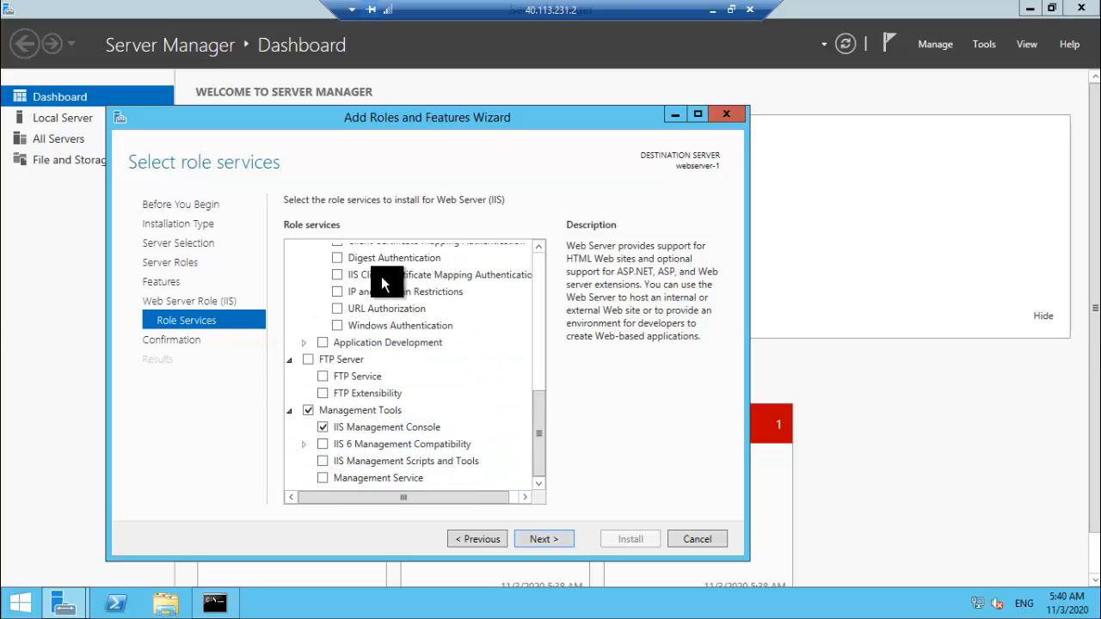
{"action": "left_click", "coordinate": [542, 370]}
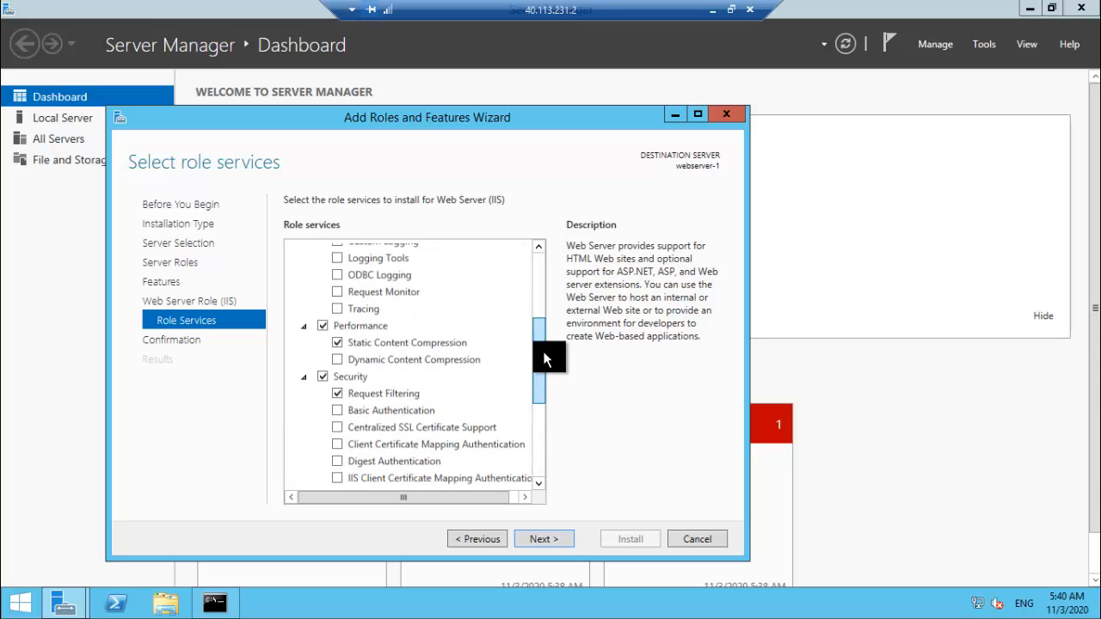
{"action": "left_click_drag", "start_coordinate": [545, 359], "coordinate": [563, 178]}
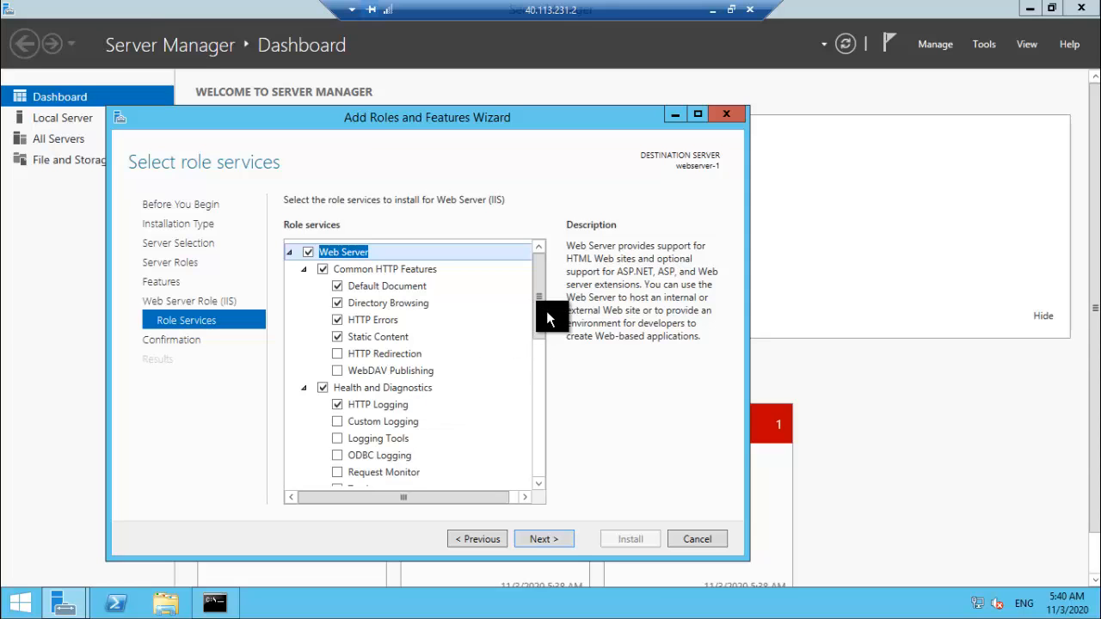
{"action": "left_click_drag", "start_coordinate": [542, 329], "coordinate": [549, 453]}
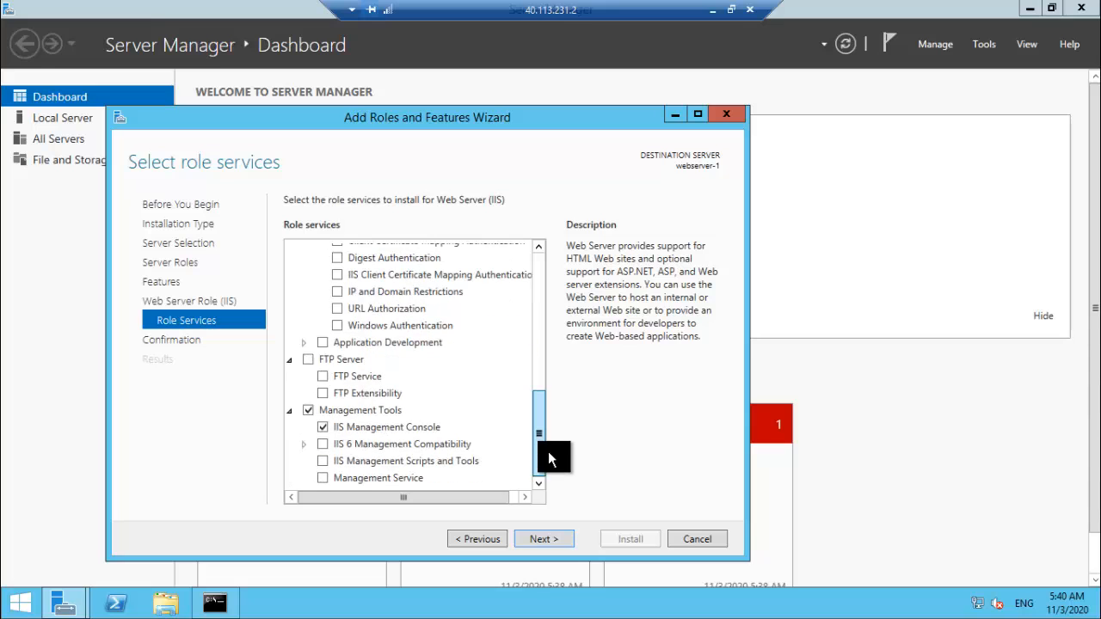
{"action": "scroll", "coordinate": [529, 344], "scroll_direction": "up", "scroll_amount": 10}
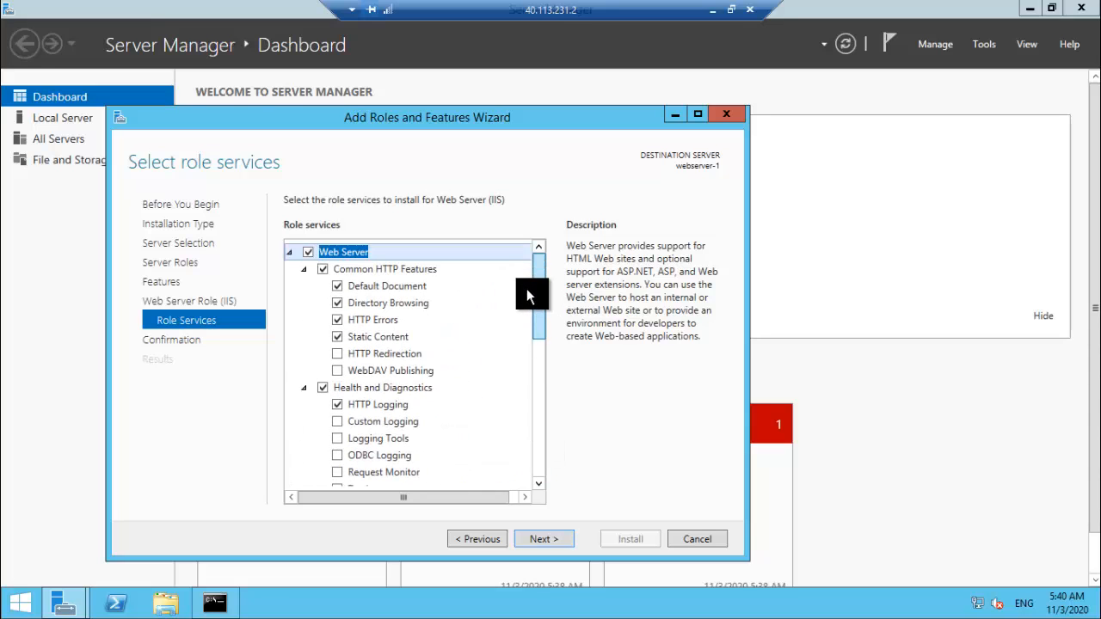
Keep default role services, install Web Server (IIS) and close the wizard after success.
{"action": "left_click", "coordinate": [539, 538]}
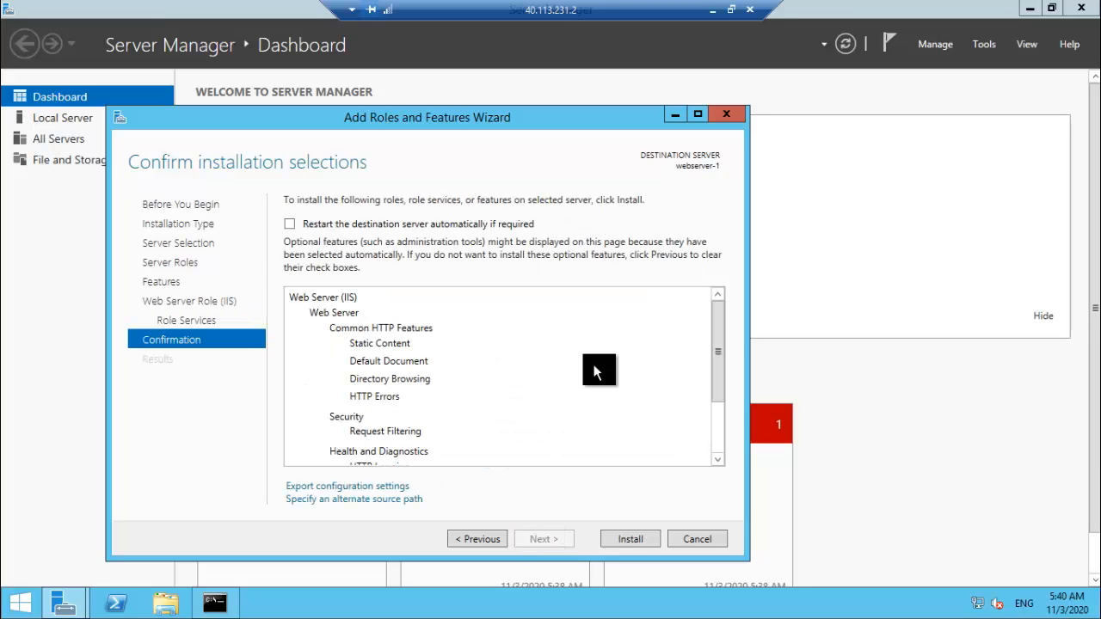
{"action": "left_click_drag", "start_coordinate": [718, 341], "coordinate": [723, 402]}
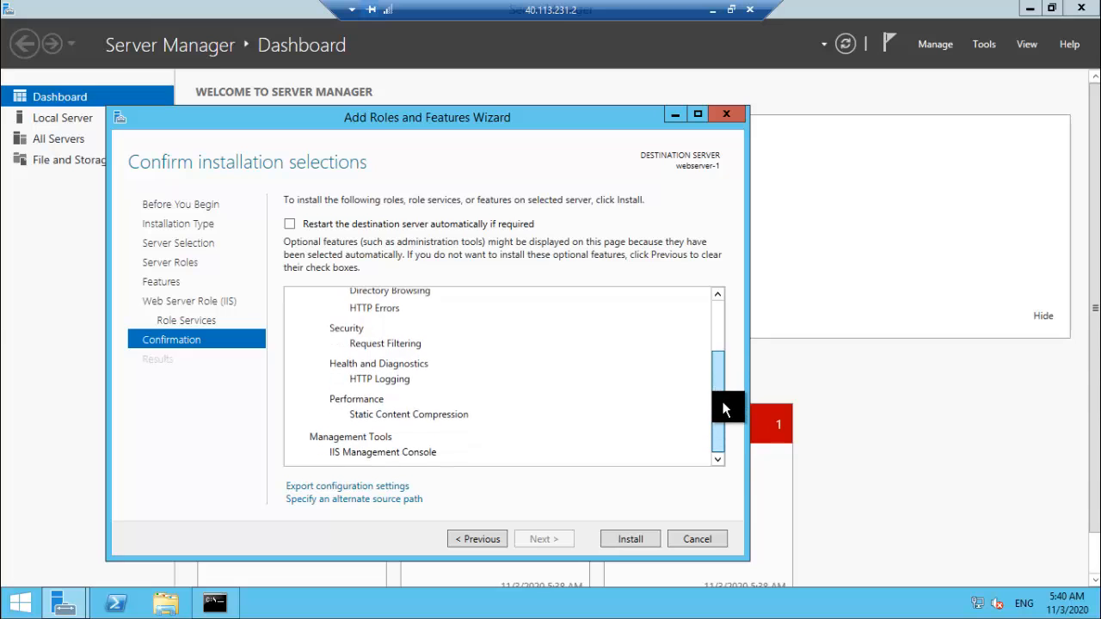
{"action": "left_click", "coordinate": [495, 539]}
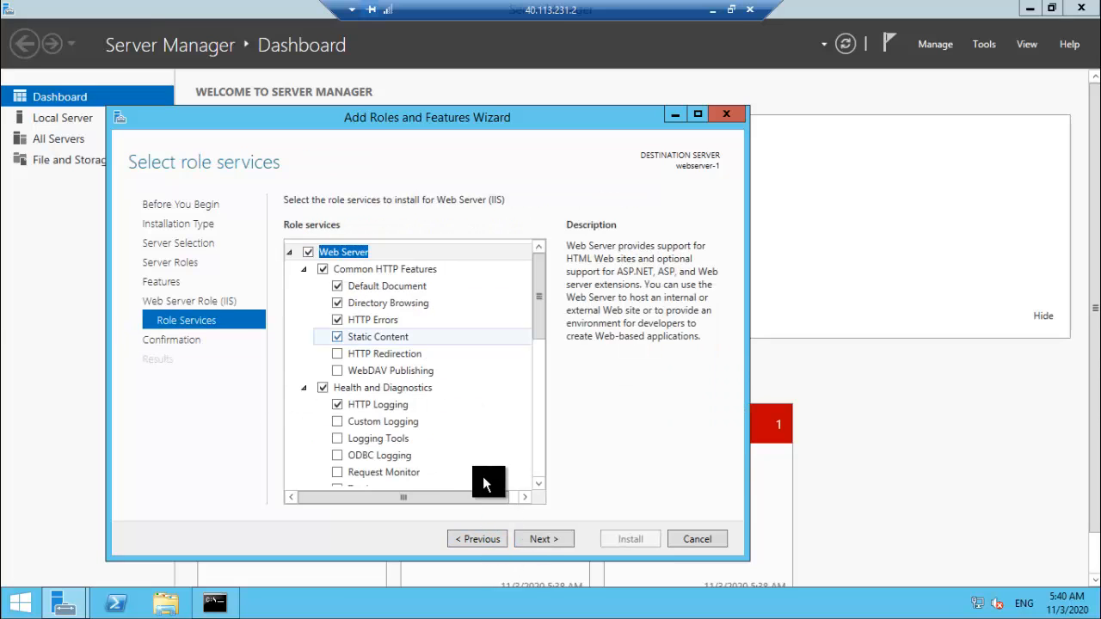
{"action": "left_click", "coordinate": [554, 540]}
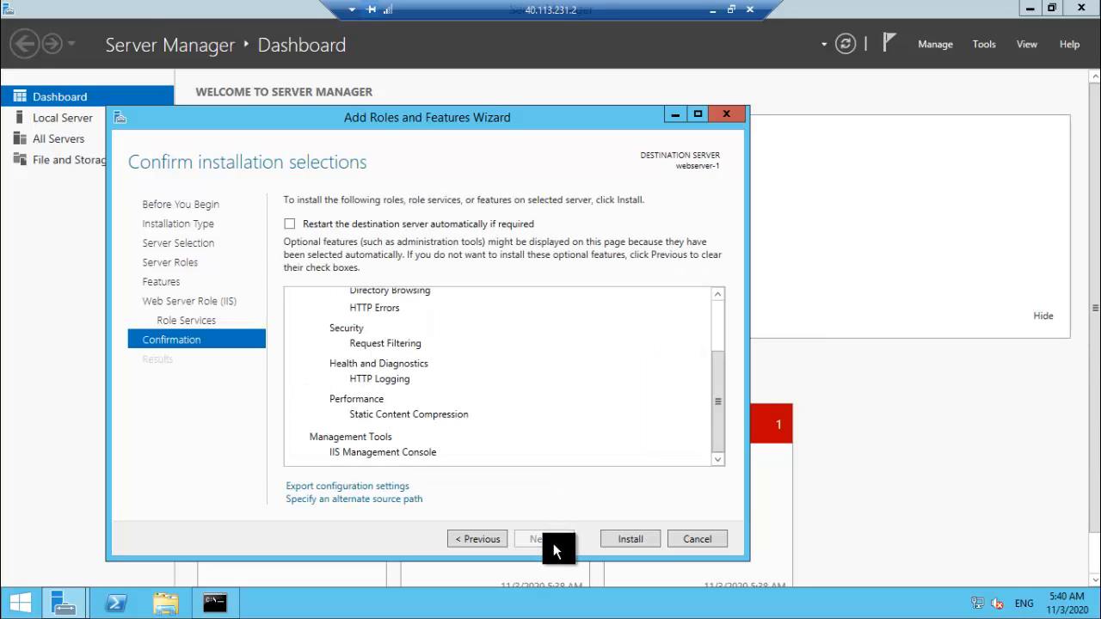
{"action": "left_click", "coordinate": [635, 538]}
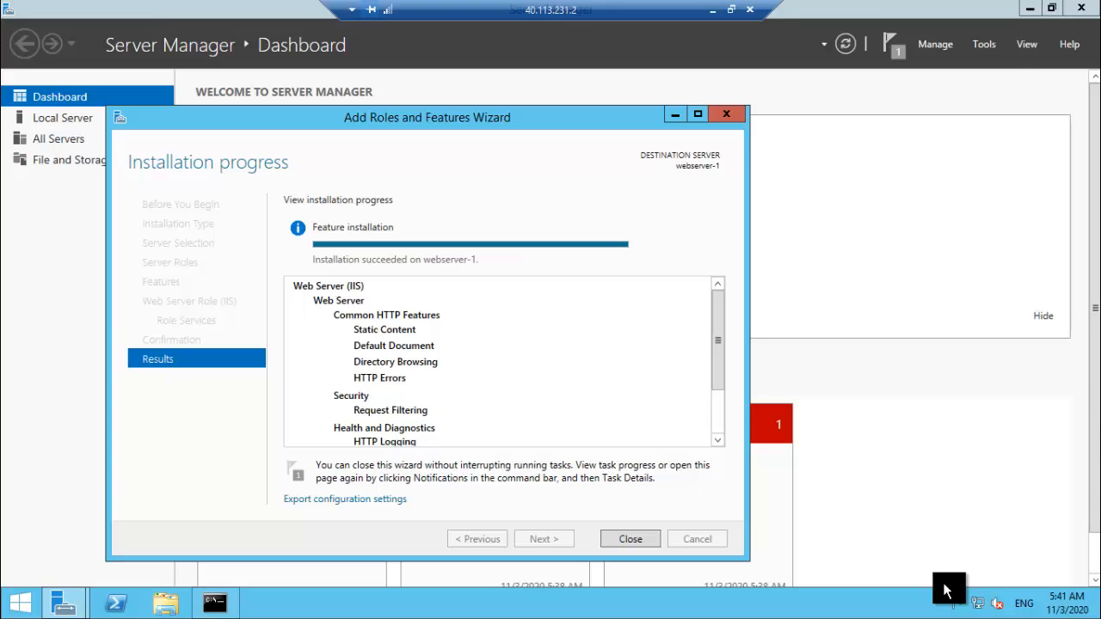
{"action": "left_click", "coordinate": [626, 538]}
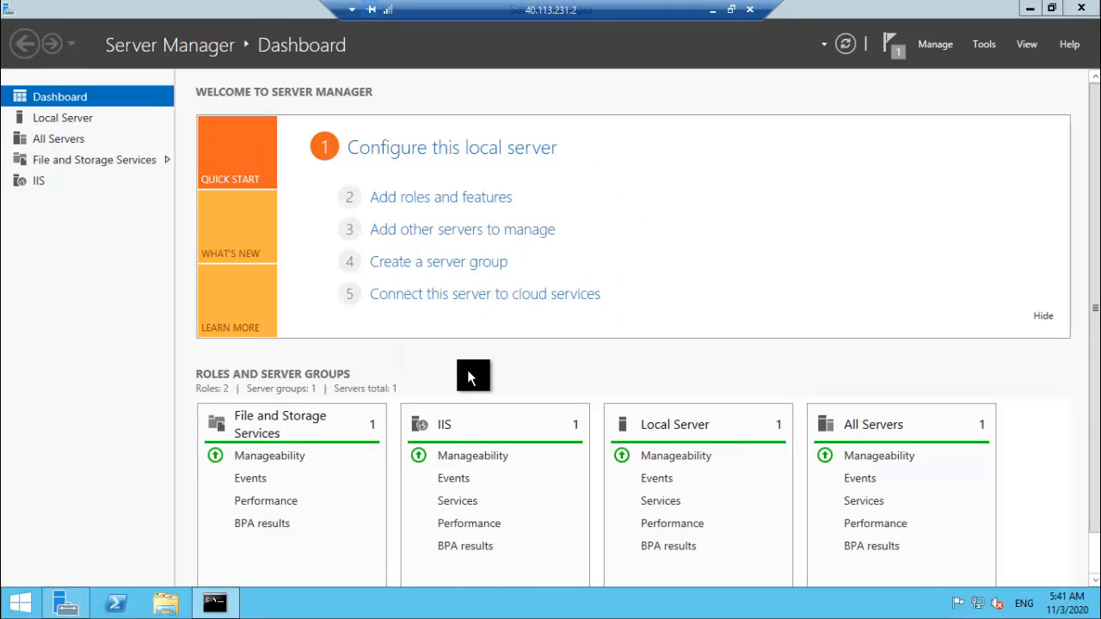
Browse to C:\inetpub\wwwroot and open iis-85.png in Paint.
{"action": "left_click", "coordinate": [158, 605]}
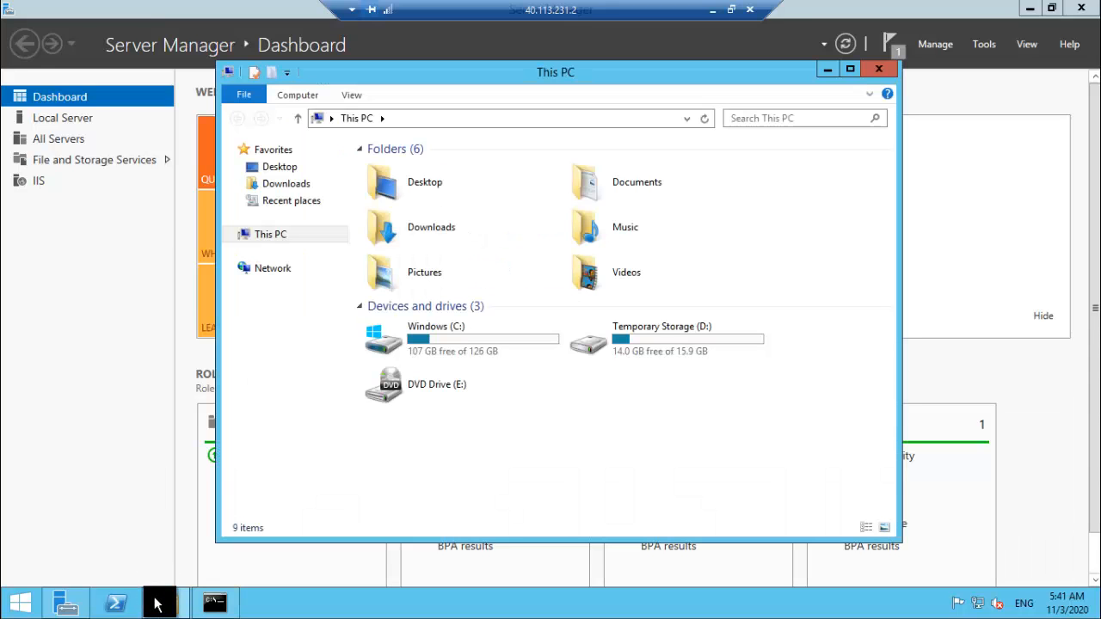
{"action": "double_click", "coordinate": [436, 348]}
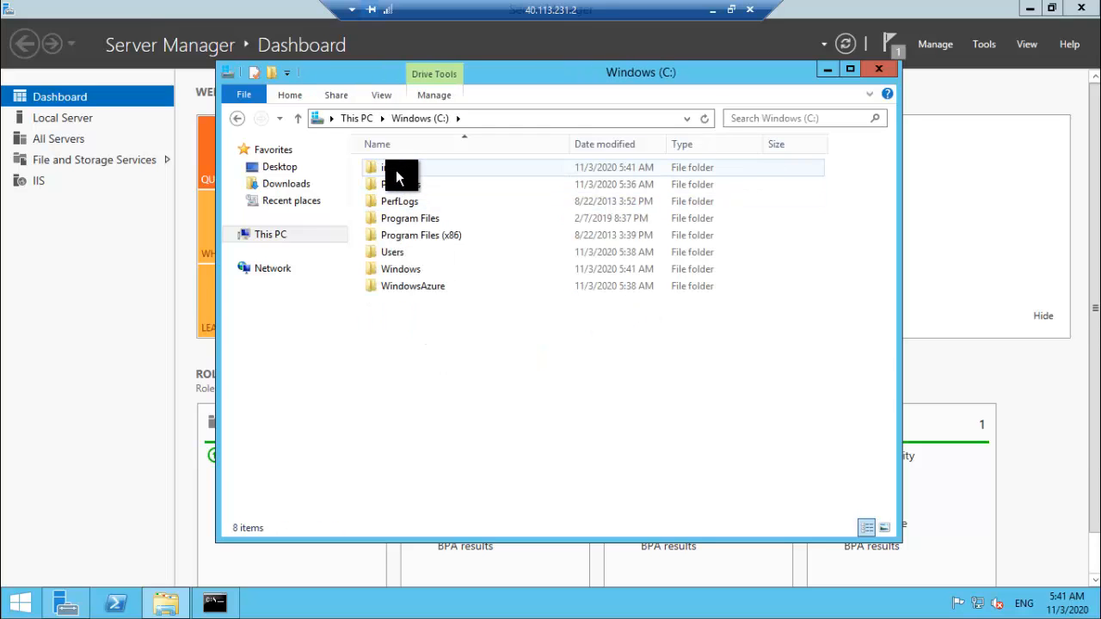
{"action": "double_click", "coordinate": [409, 176]}
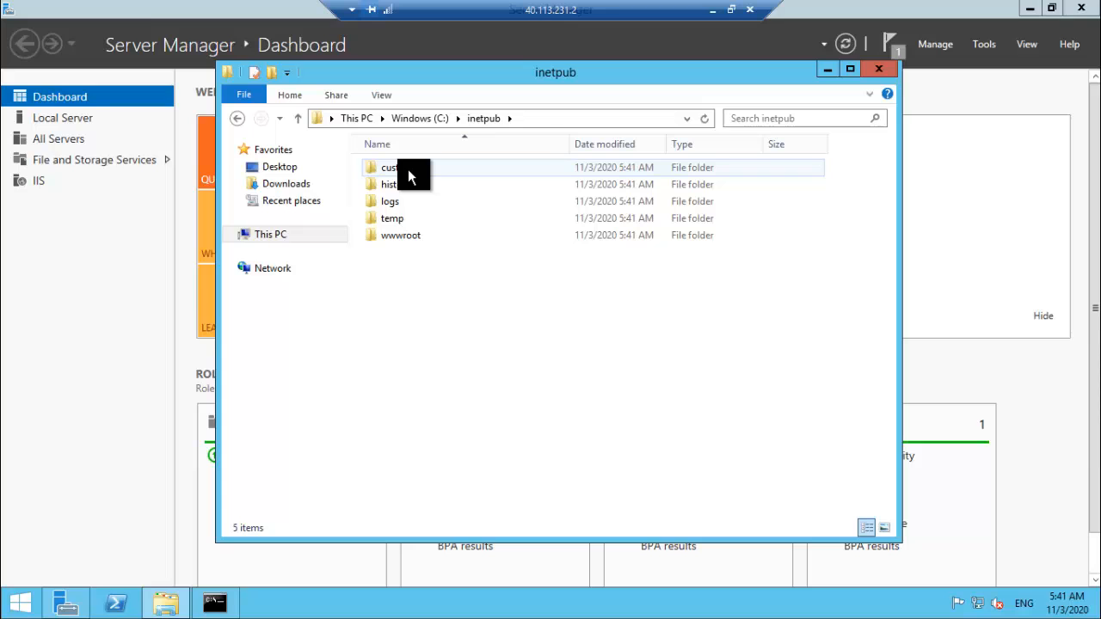
{"action": "left_click", "coordinate": [403, 239]}
{"action": "double_click", "coordinate": [402, 238]}
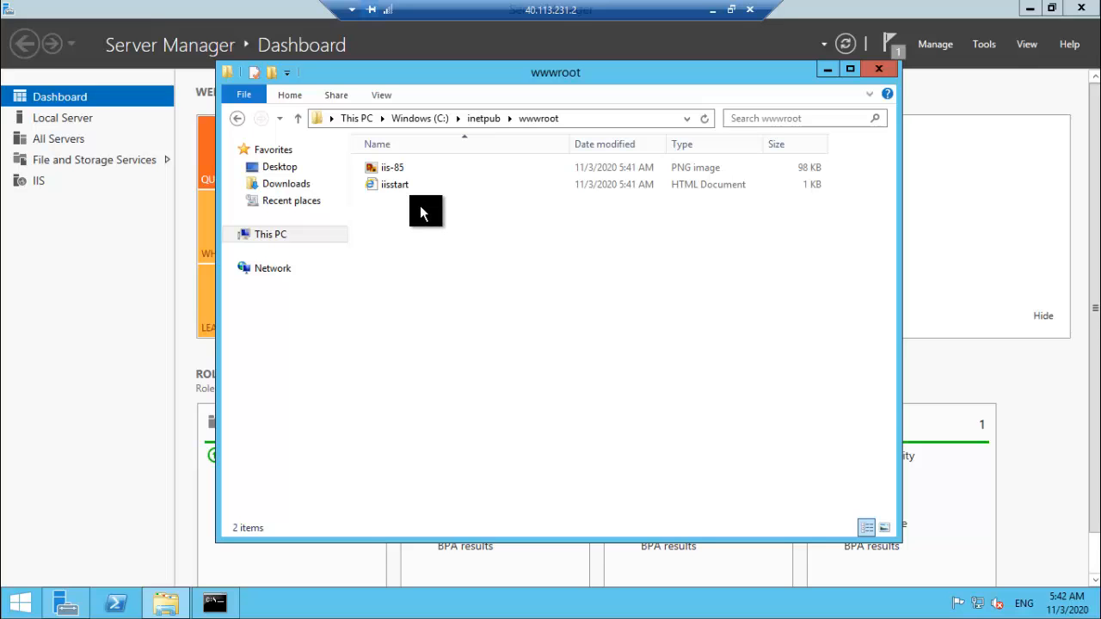
{"action": "double_click", "coordinate": [398, 173]}
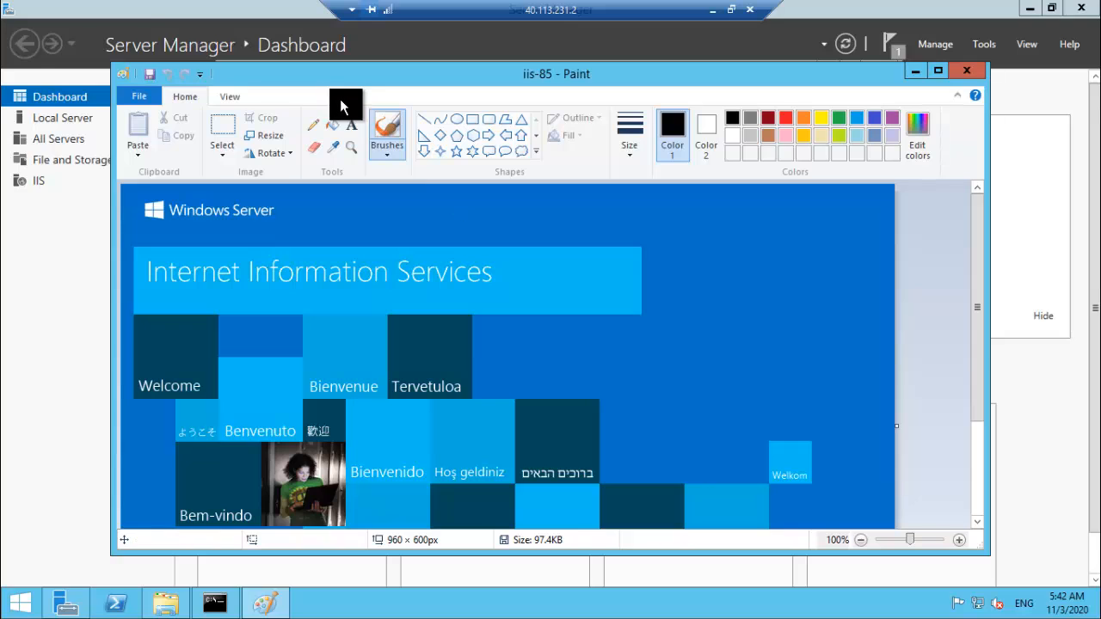
Add a text box on the image reading 'this my 1st website'.
{"action": "left_click", "coordinate": [351, 125]}
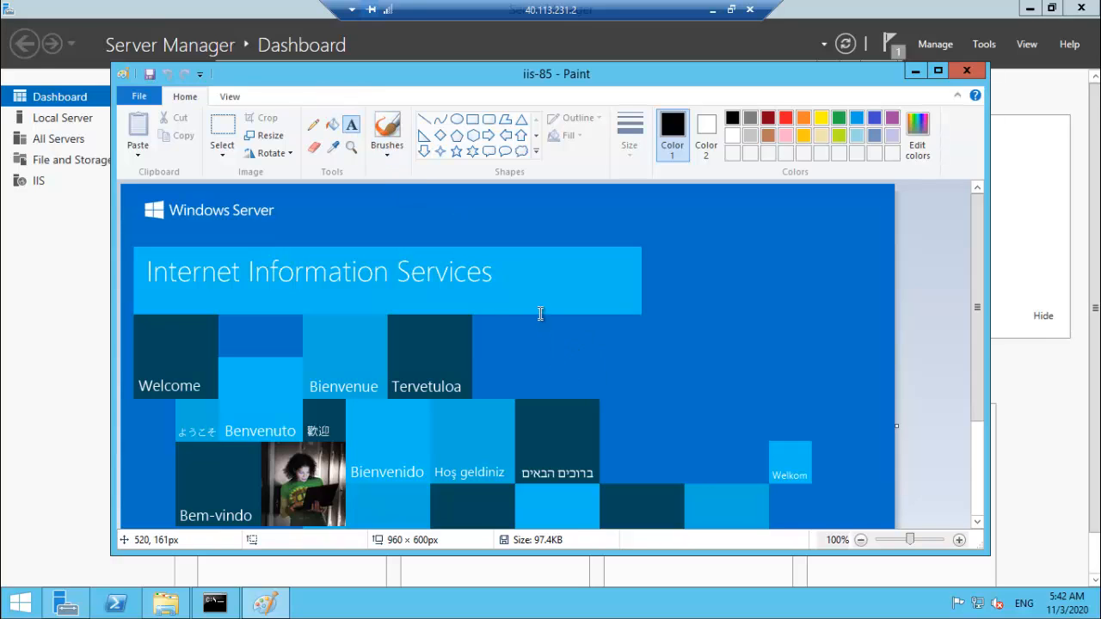
{"action": "left_click", "coordinate": [539, 313]}
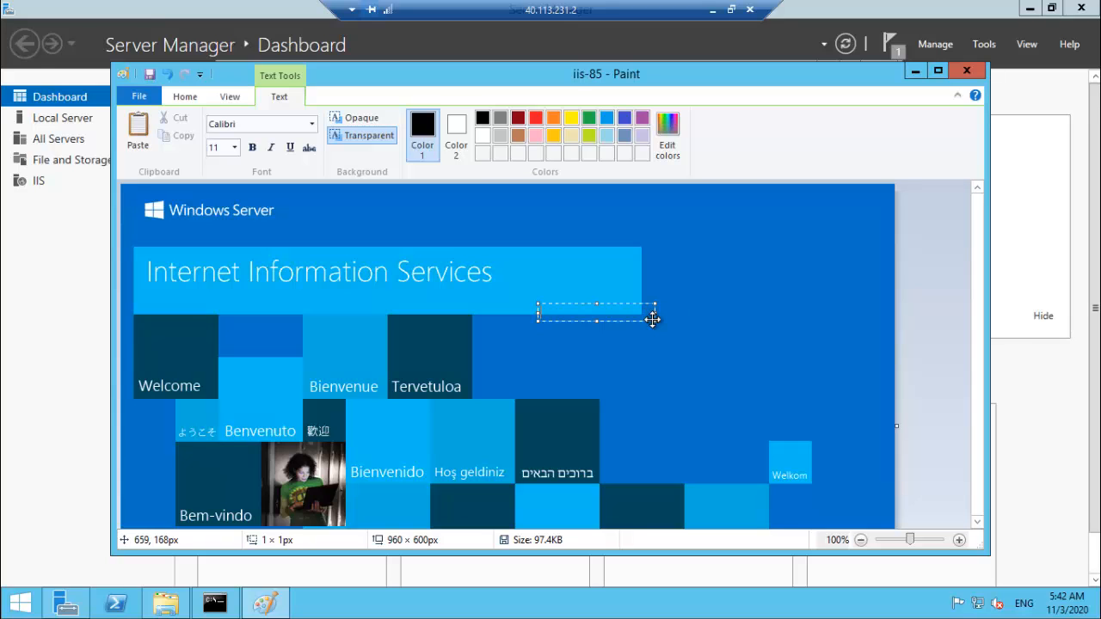
{"action": "left_click_drag", "start_coordinate": [657, 321], "coordinate": [840, 419]}
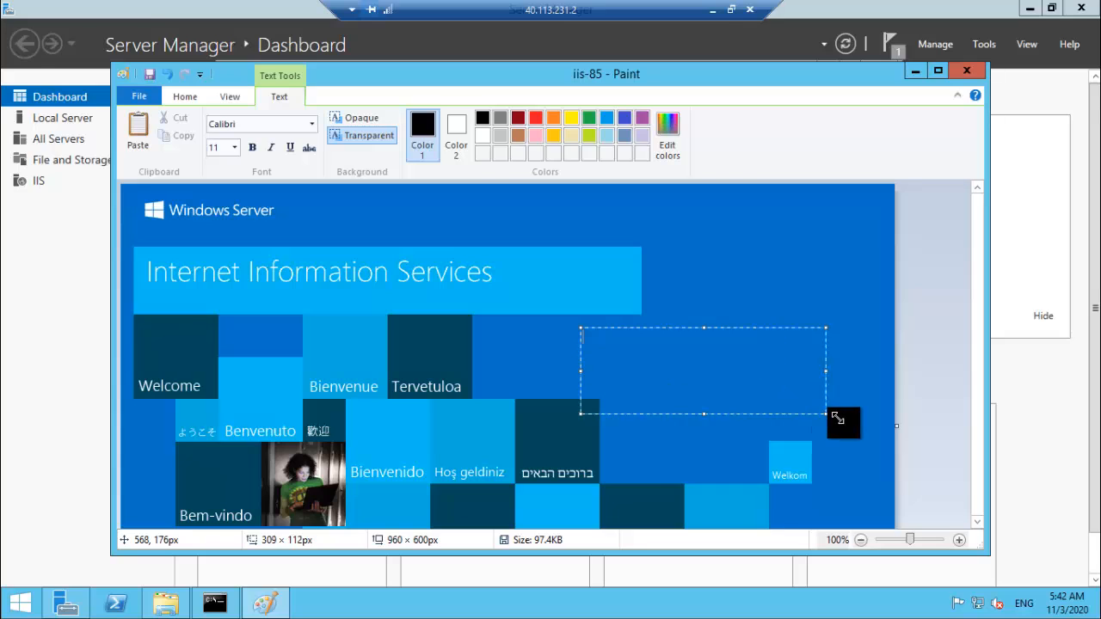
{"action": "type", "text": "th"}
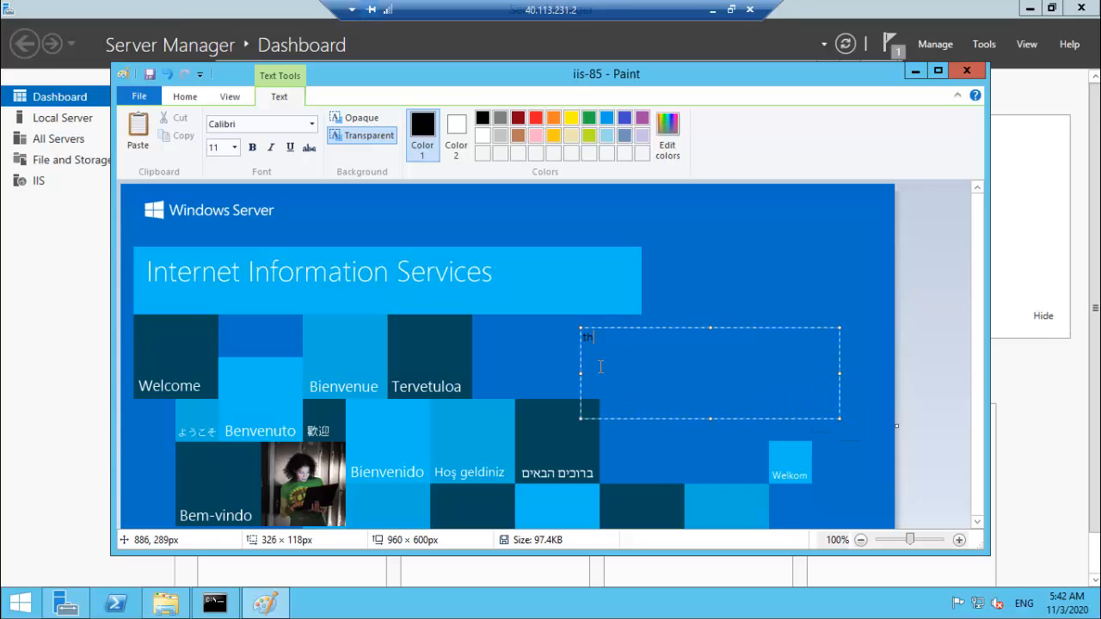
{"action": "type", "text": "is my 1st website"}
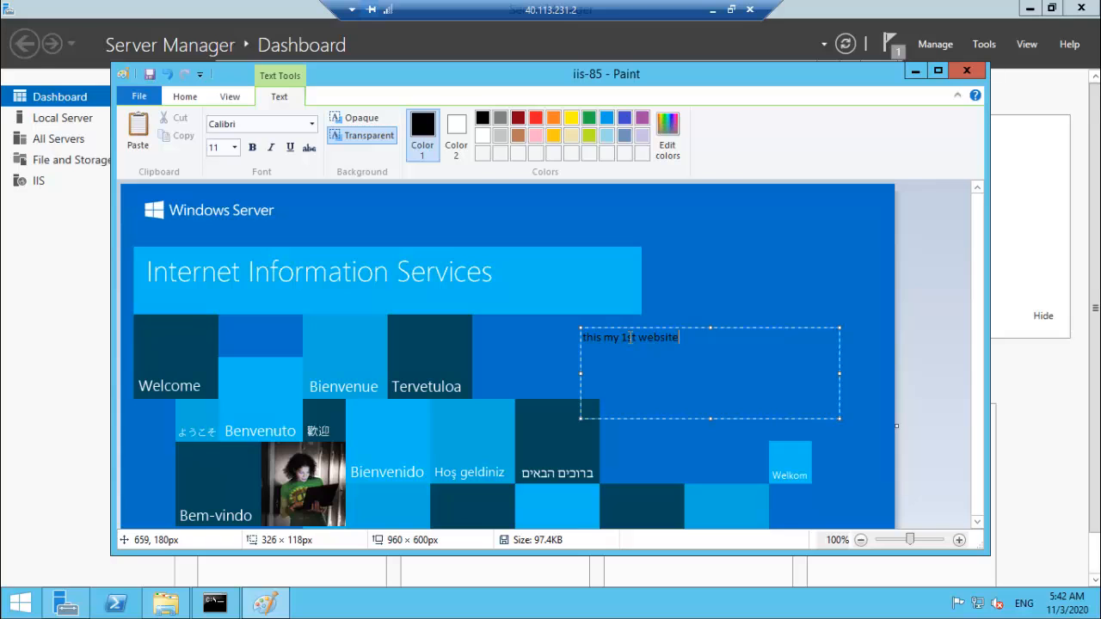
Make the text 36-point and place it beside the Internet Information Services banner.
{"action": "key", "text": "ctrl+shift+Left"}
{"action": "key", "text": "ctrl+shift+Left"}
{"action": "key", "text": "ctrl+shift+Left"}
{"action": "key", "text": "ctrl+shift+Left"}
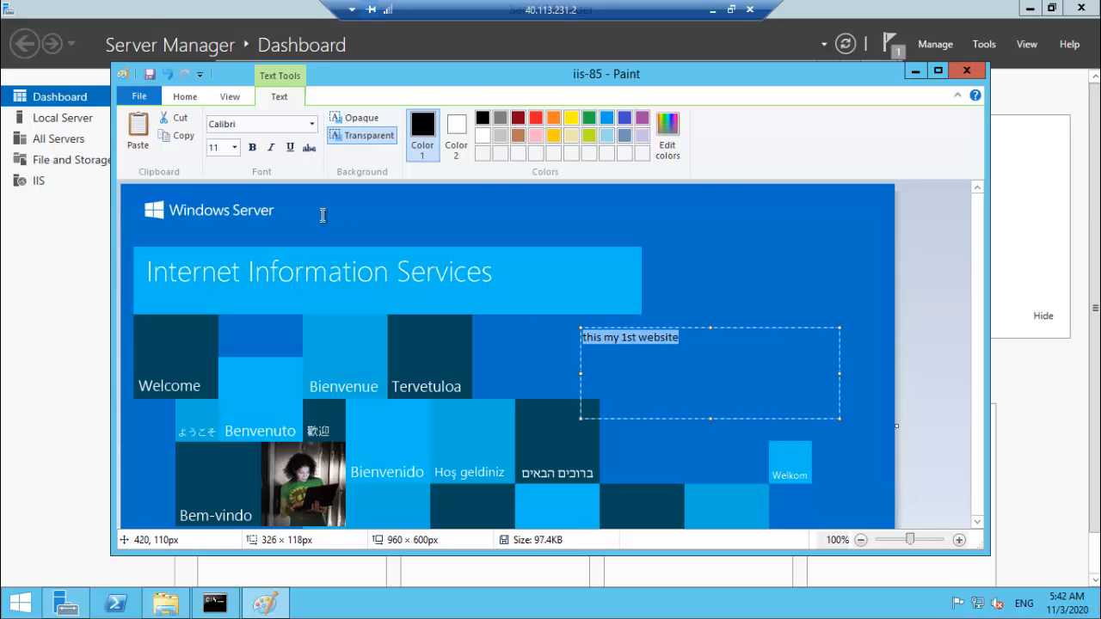
{"action": "left_click", "coordinate": [234, 147]}
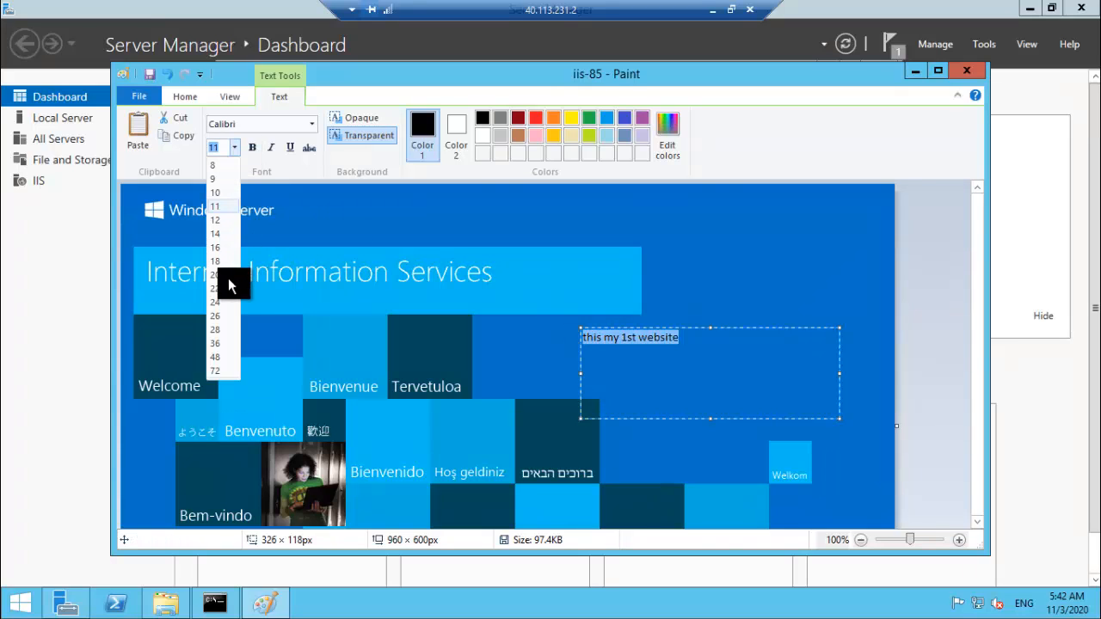
{"action": "left_click", "coordinate": [219, 345]}
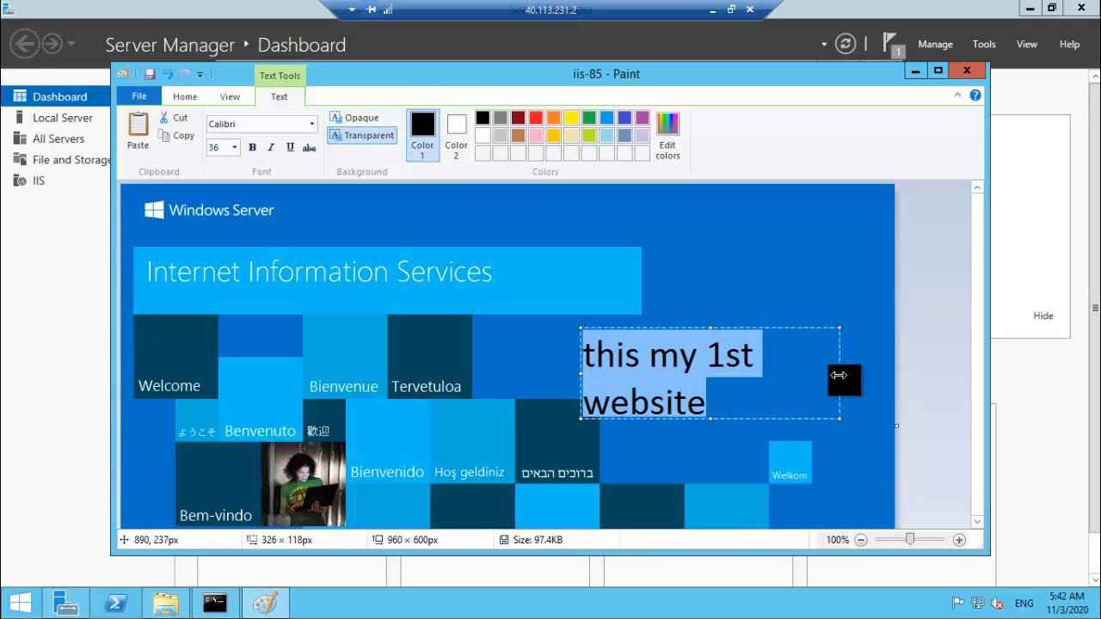
{"action": "left_click_drag", "start_coordinate": [845, 373], "coordinate": [914, 369]}
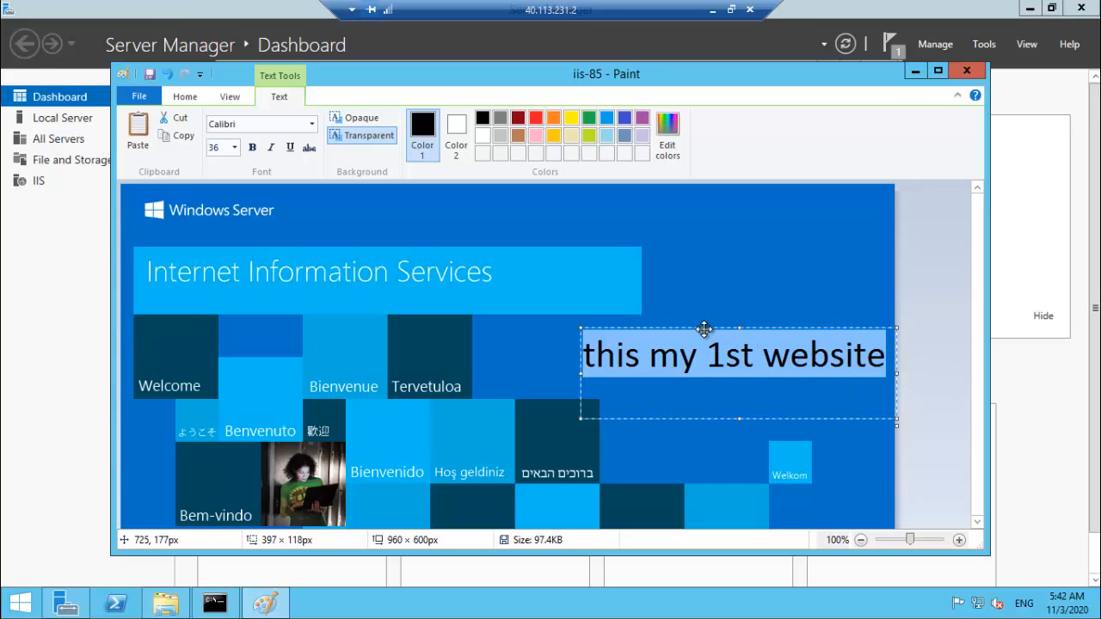
{"action": "left_click_drag", "start_coordinate": [698, 289], "coordinate": [671, 257]}
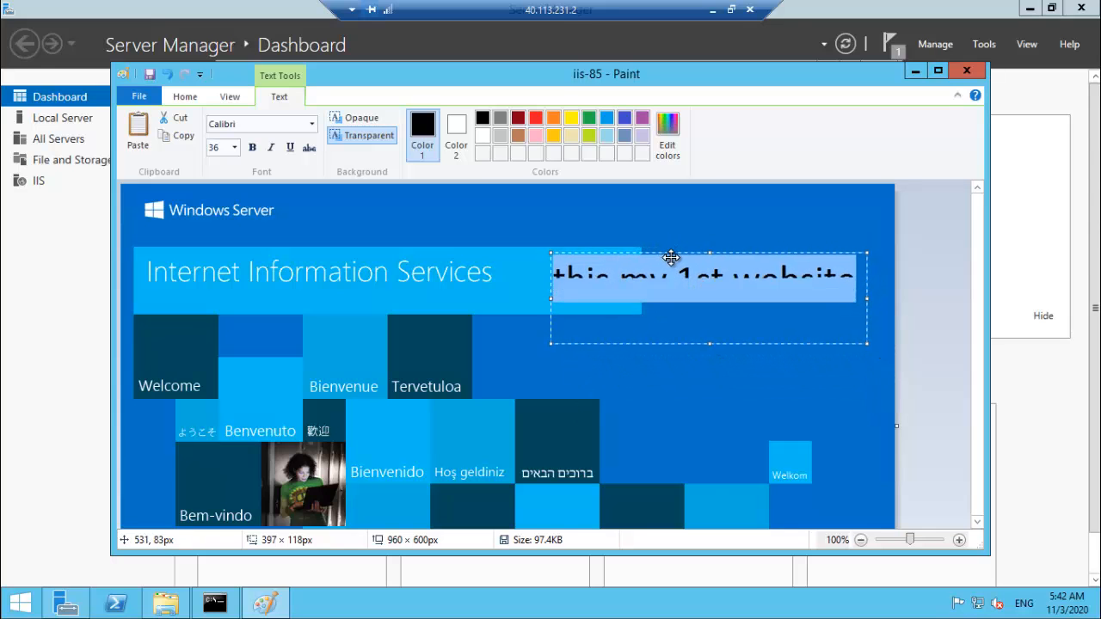
{"action": "left_click", "coordinate": [687, 398]}
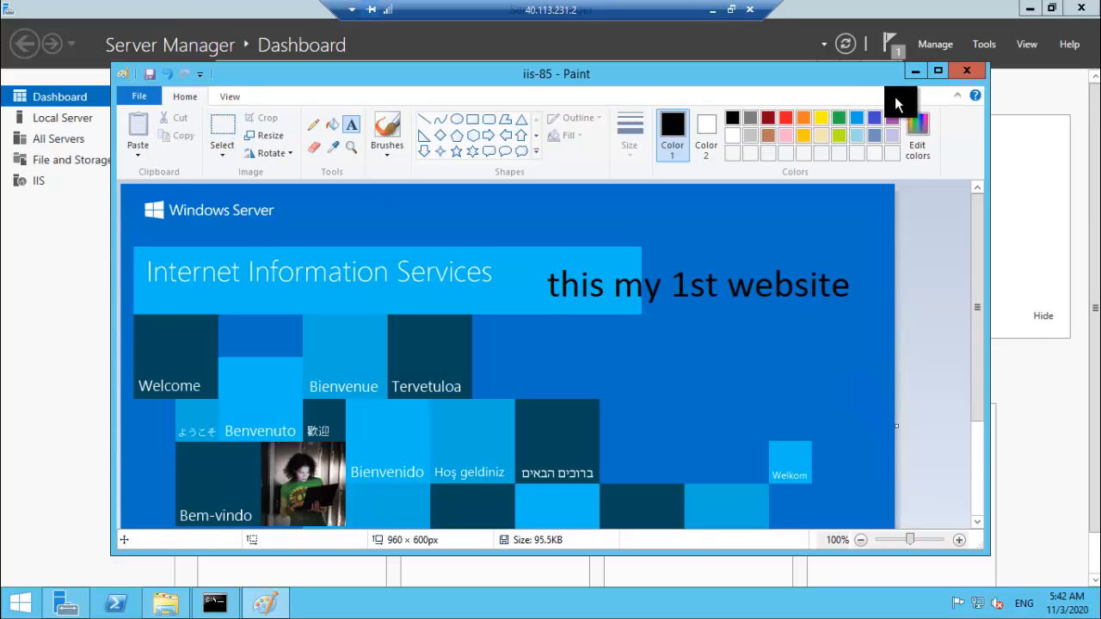
Minimize Paint and the remote session, then copy webserver-1's public IP 40.113.231.2 from Overview.
{"action": "left_click", "coordinate": [915, 73]}
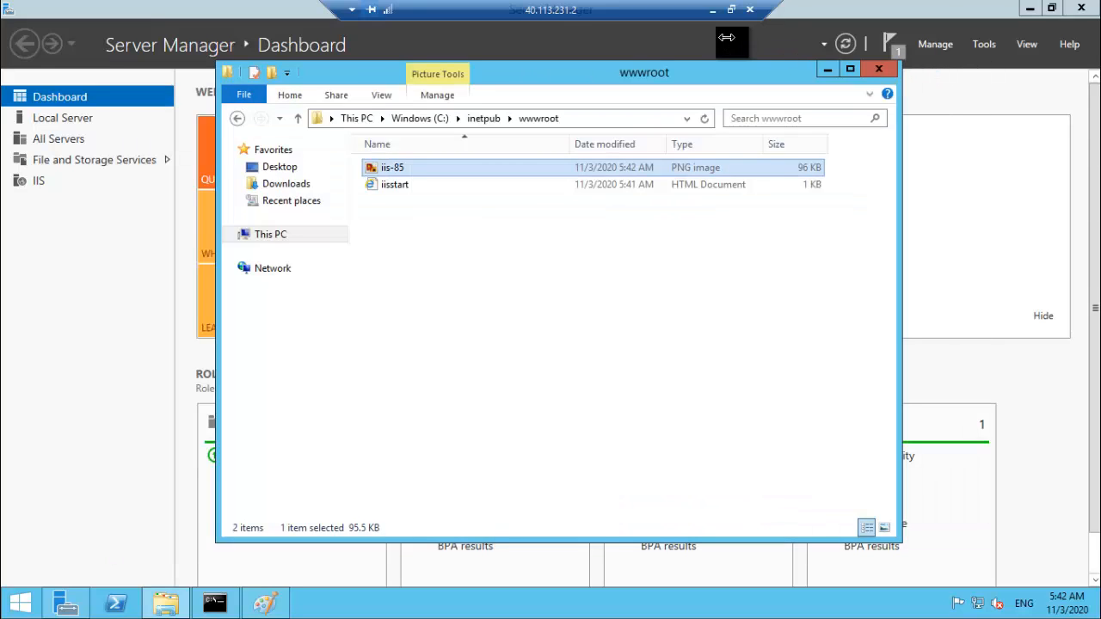
{"action": "left_click", "coordinate": [713, 10]}
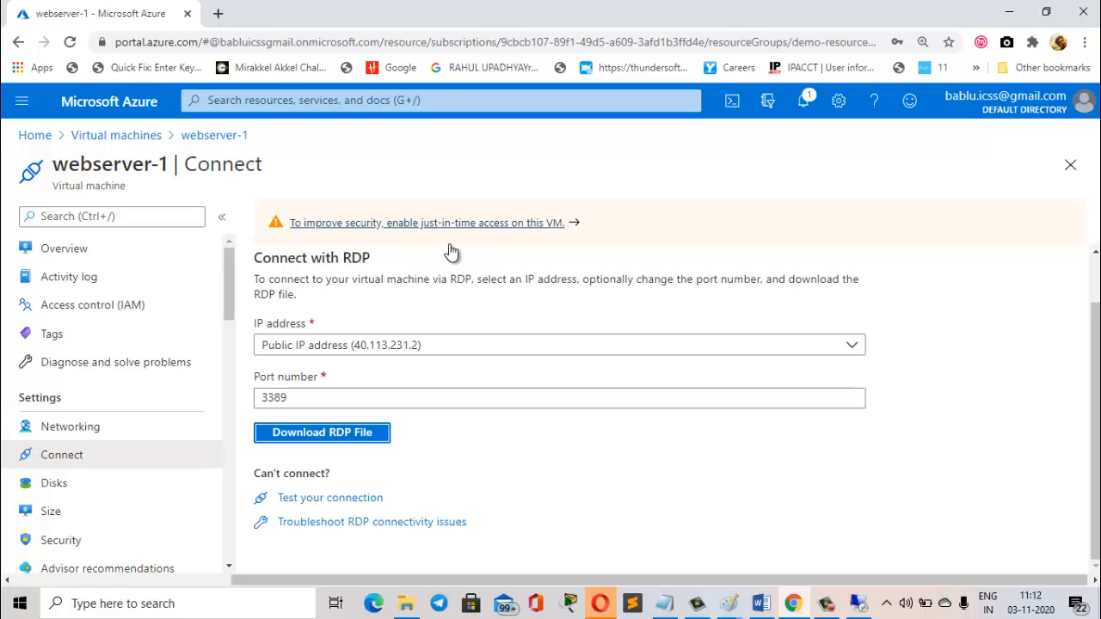
{"action": "left_click", "coordinate": [67, 250]}
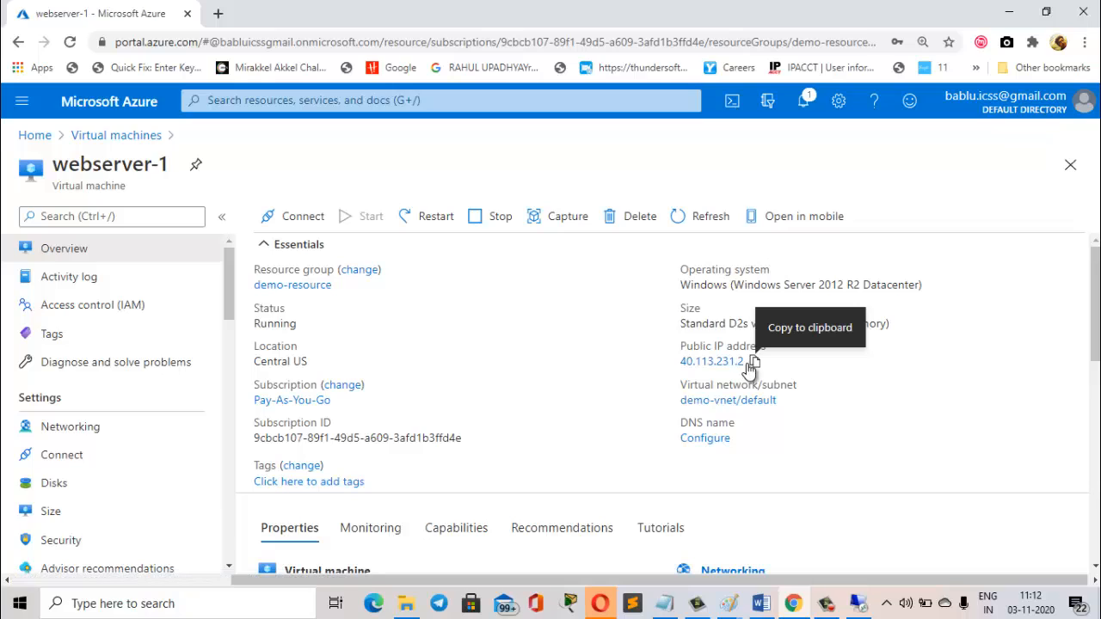
{"action": "left_click", "coordinate": [755, 362]}
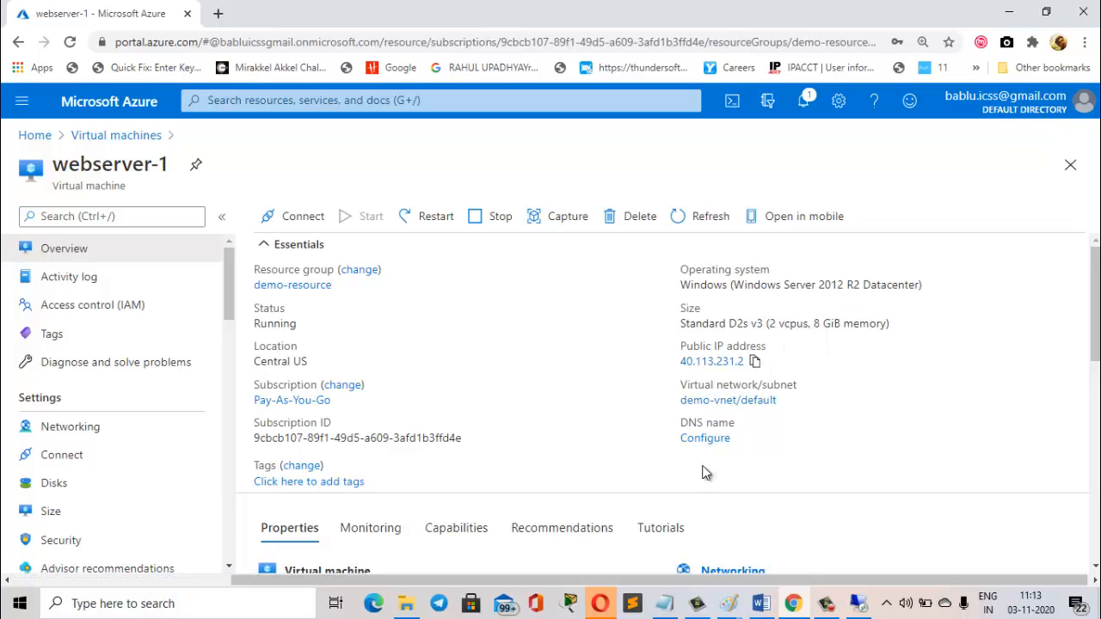
Load 40.113.231.2 in Opera, replacing the old IIS tab, to see 'this my 1st website', then minimize Opera.
{"action": "left_click", "coordinate": [601, 606]}
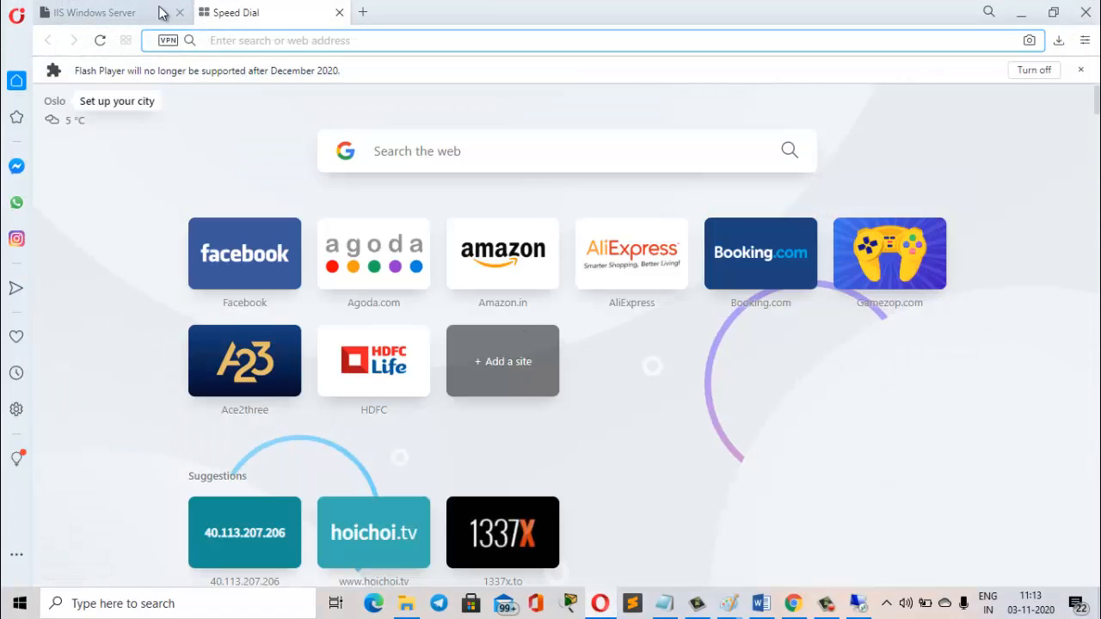
{"action": "left_click", "coordinate": [181, 14]}
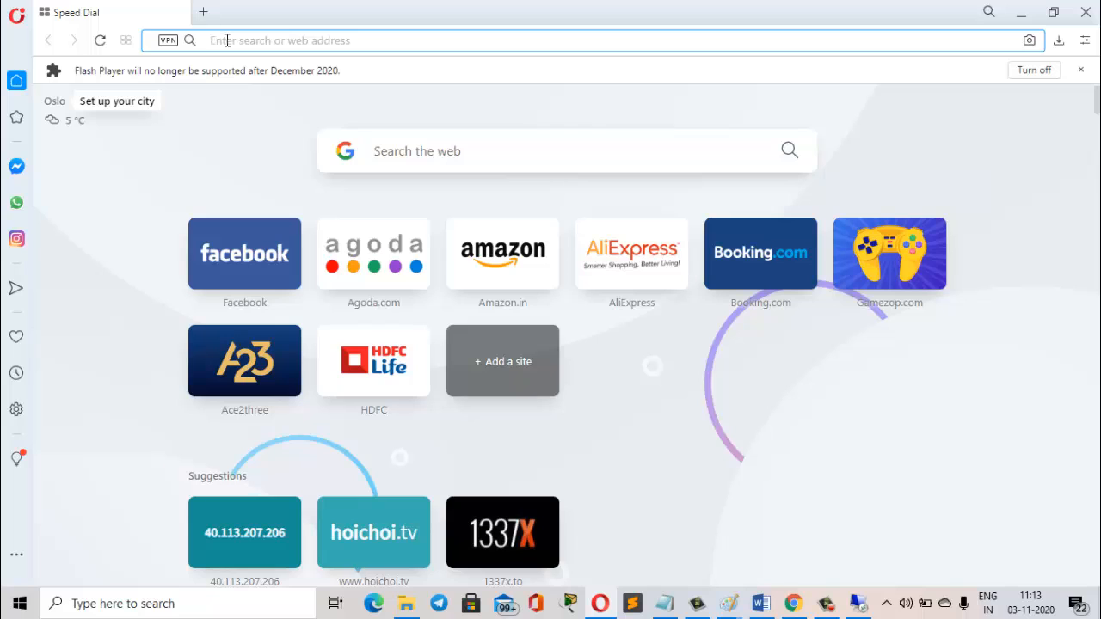
{"action": "key", "text": "ctrl+v"}
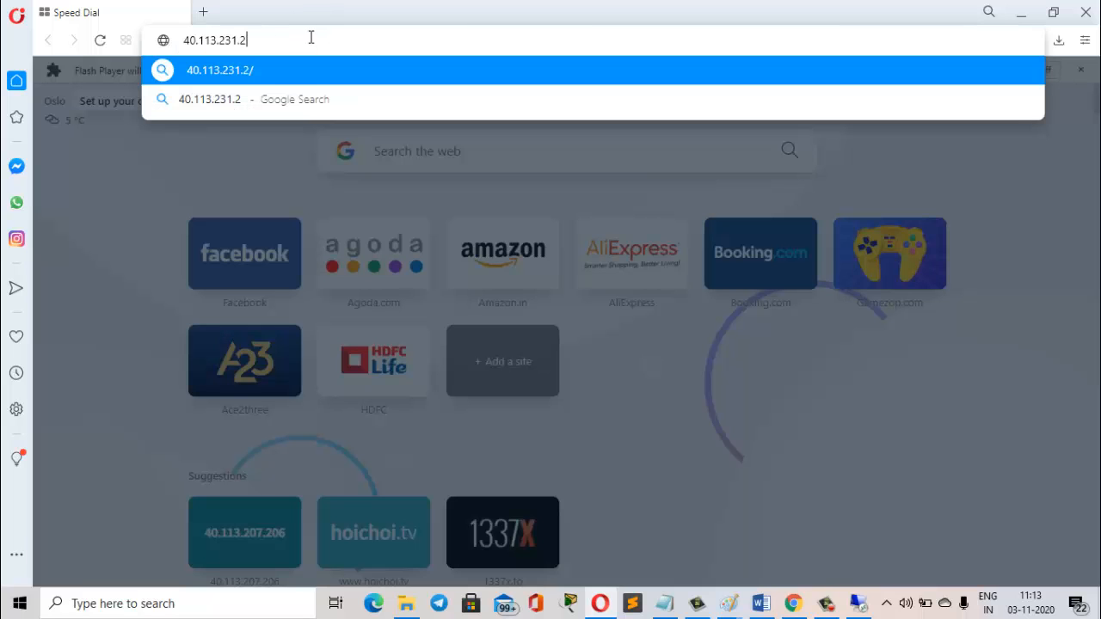
{"action": "key", "text": "Return"}
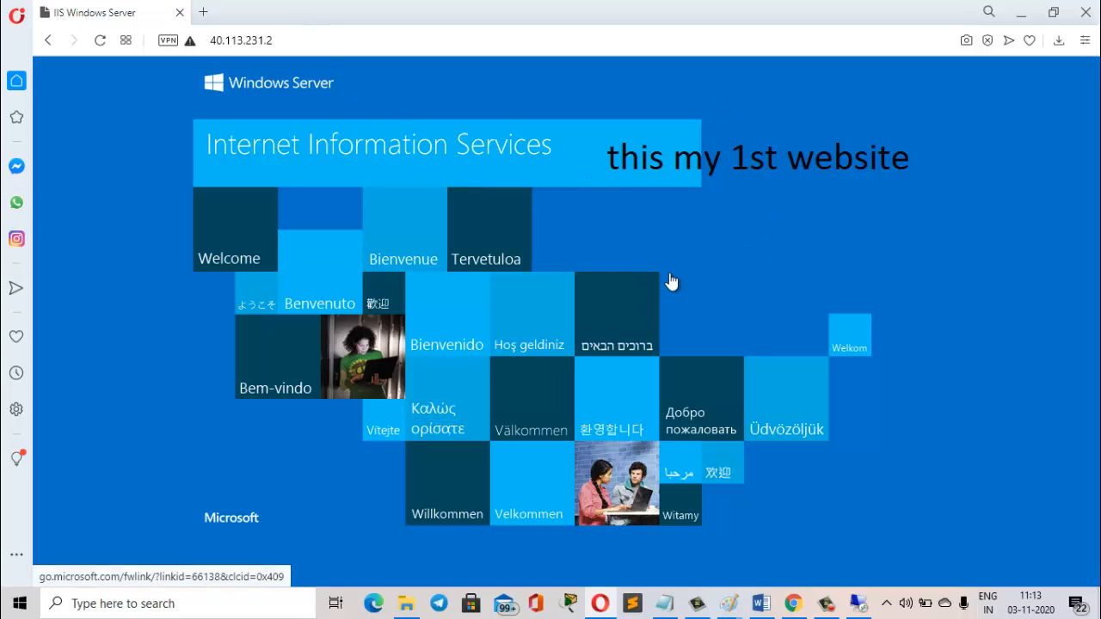
{"action": "left_click", "coordinate": [1021, 19]}
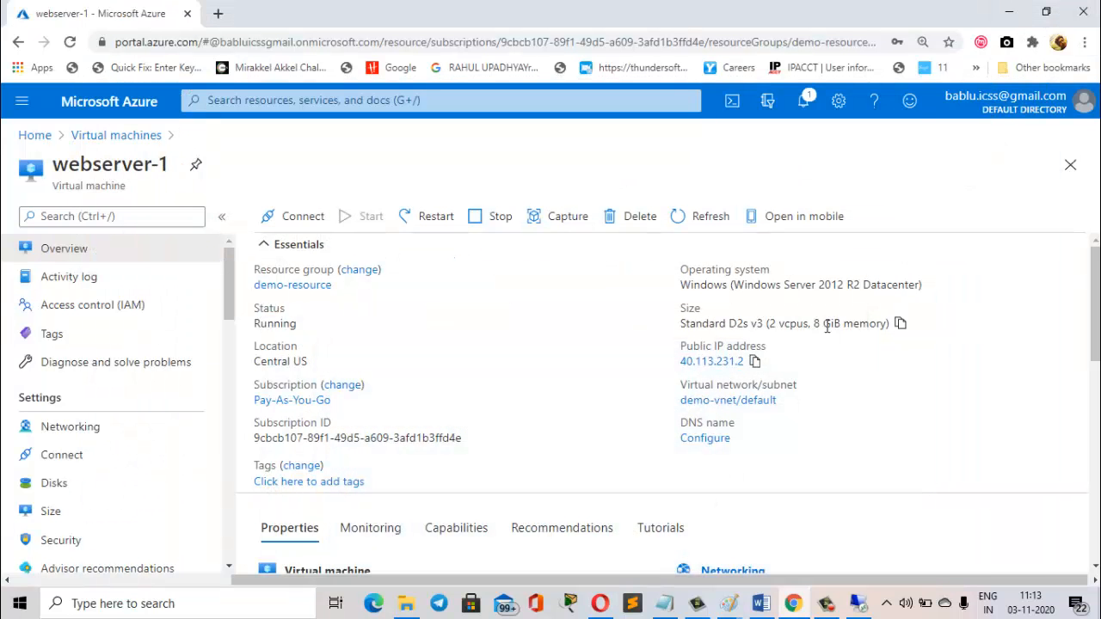
{"action": "left_click", "coordinate": [858, 603]}
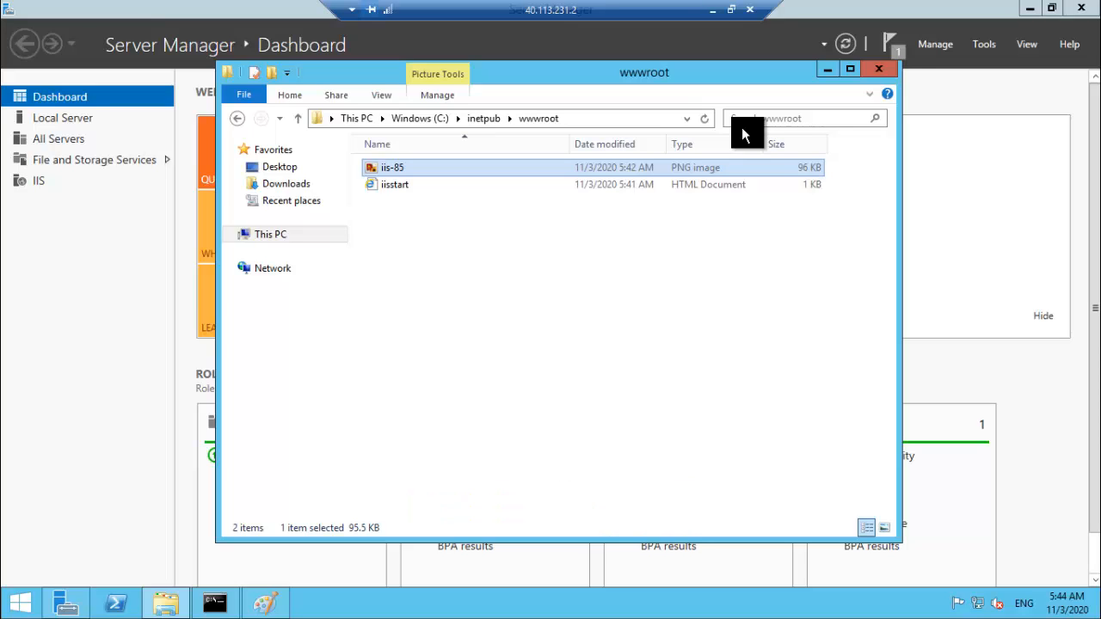
{"action": "left_click", "coordinate": [709, 9]}
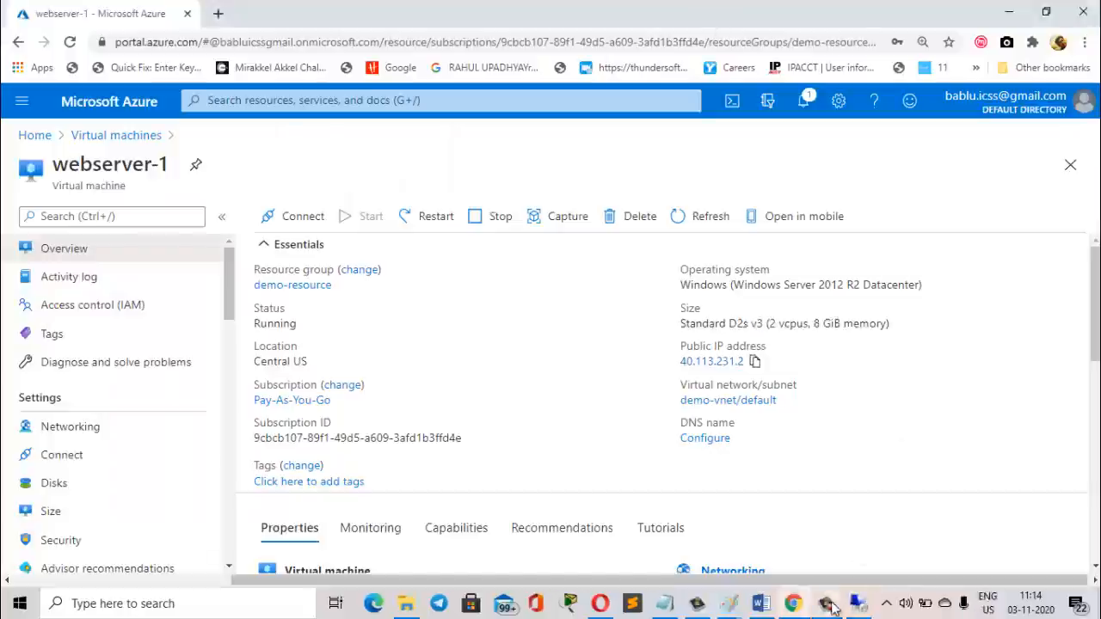